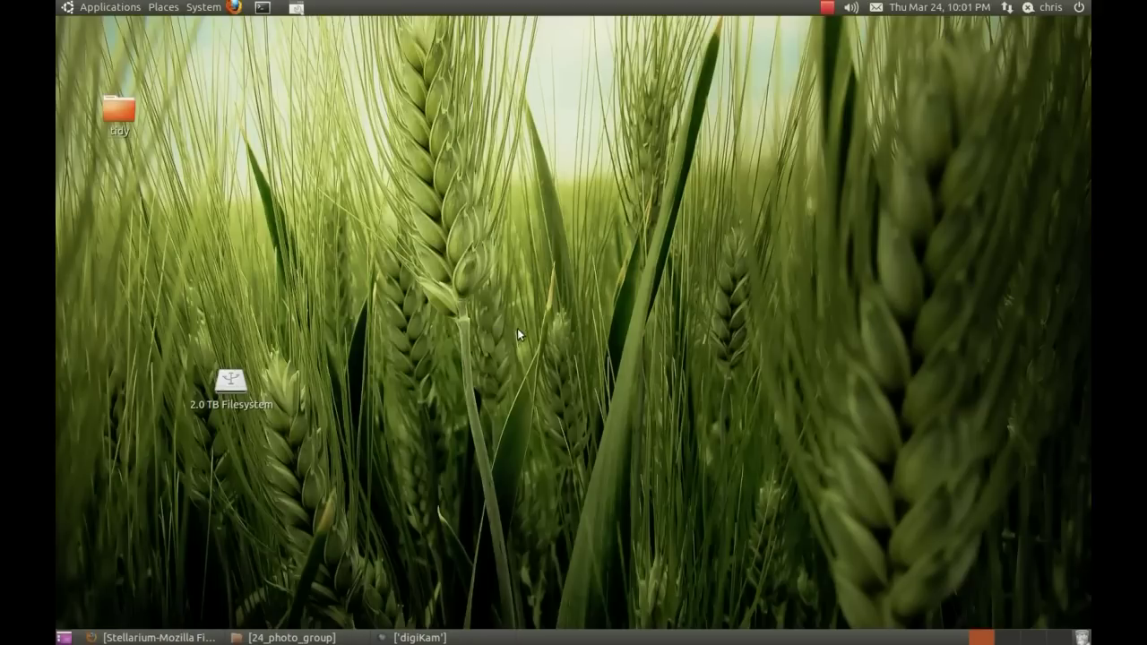
click(157, 637)
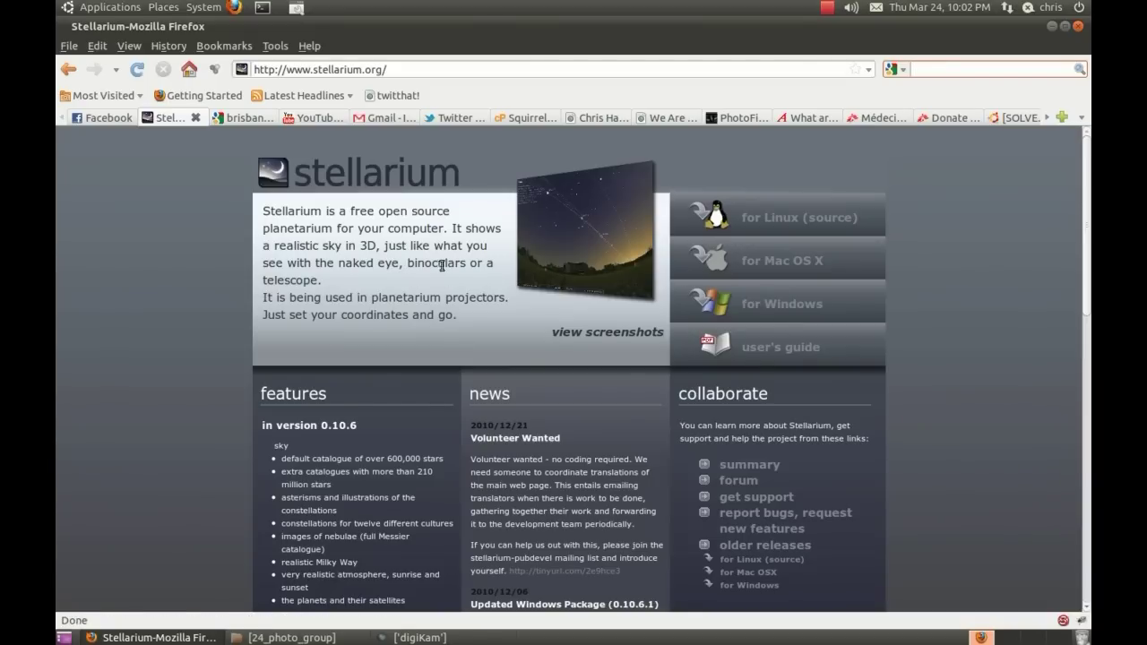
Launch Synaptic Package Manager from System > Administration, entering the administrator password.
click(199, 11)
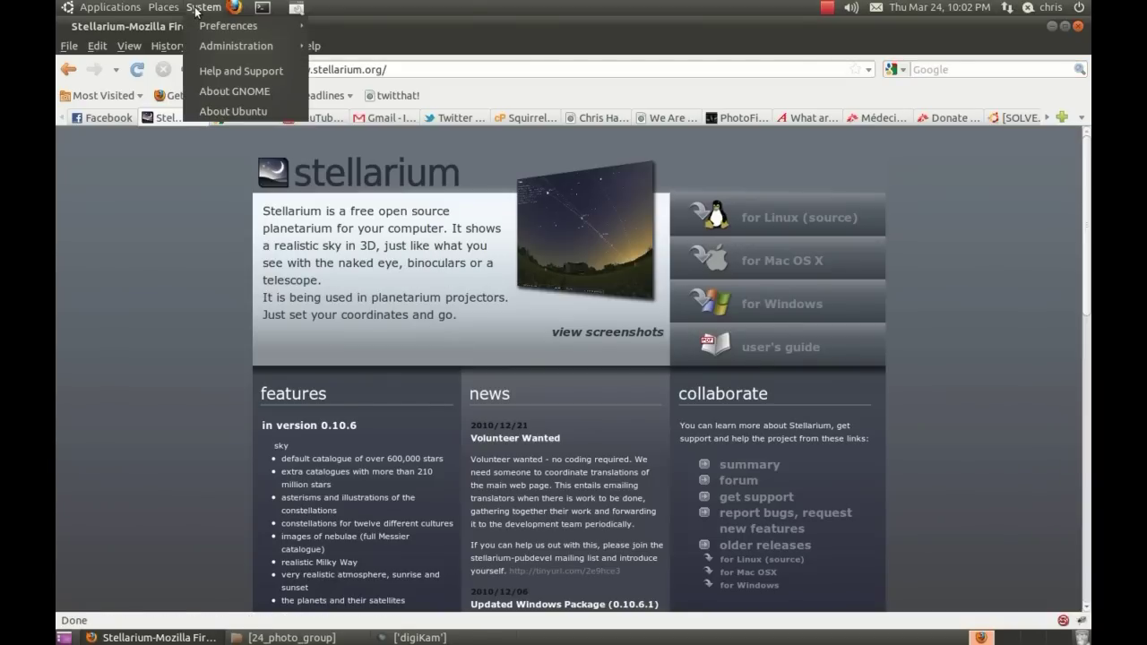
mouse_move(224, 52)
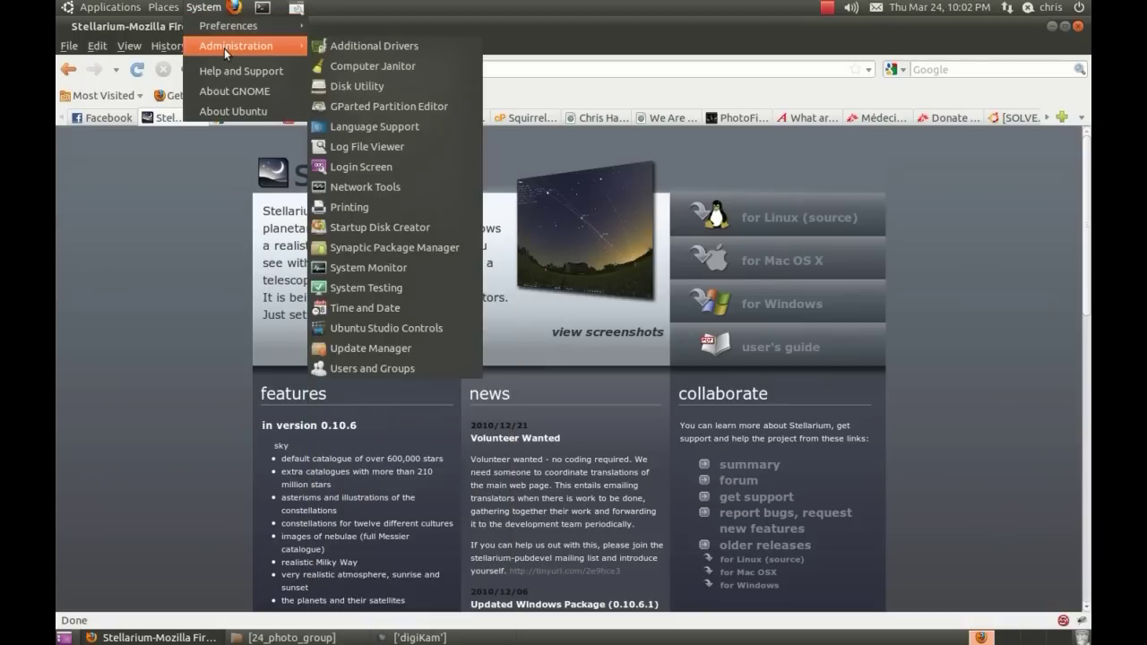
click(421, 247)
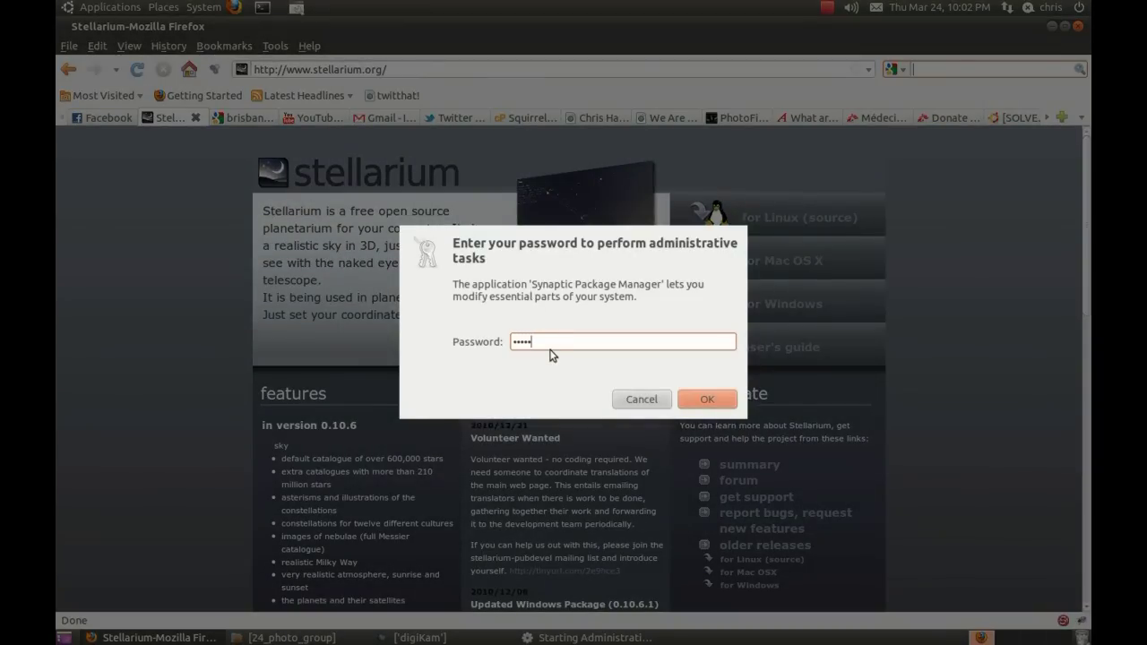
key(Return)
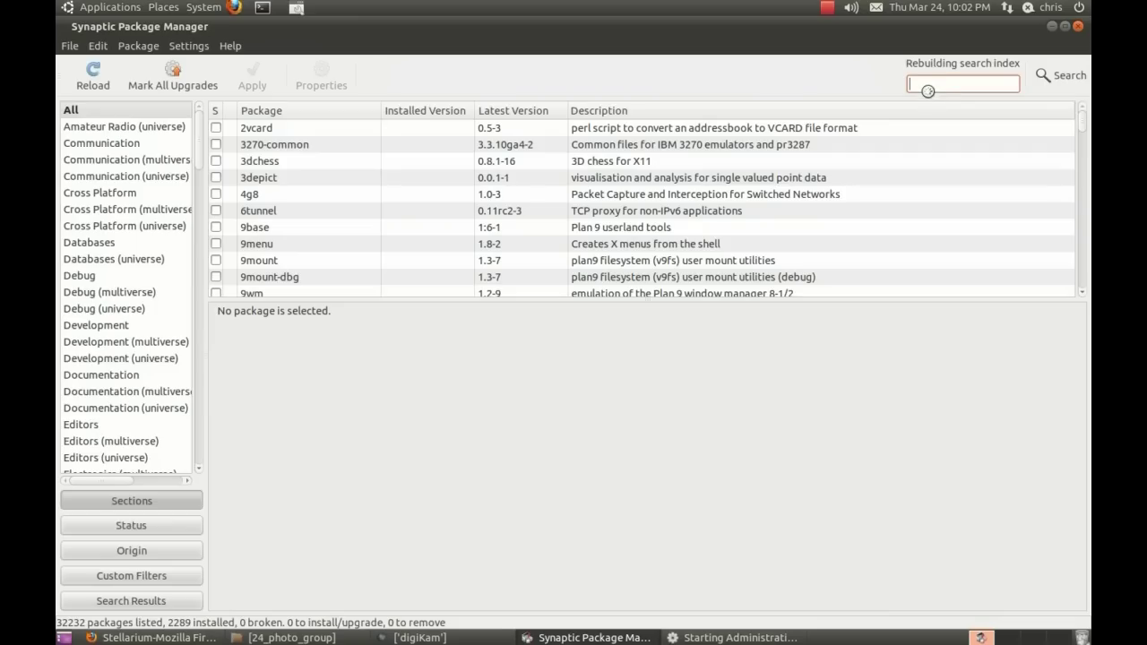
Quick-search packages for 'stellarium' and bring up actions for the stellarium package row.
click(926, 87)
text(stella)
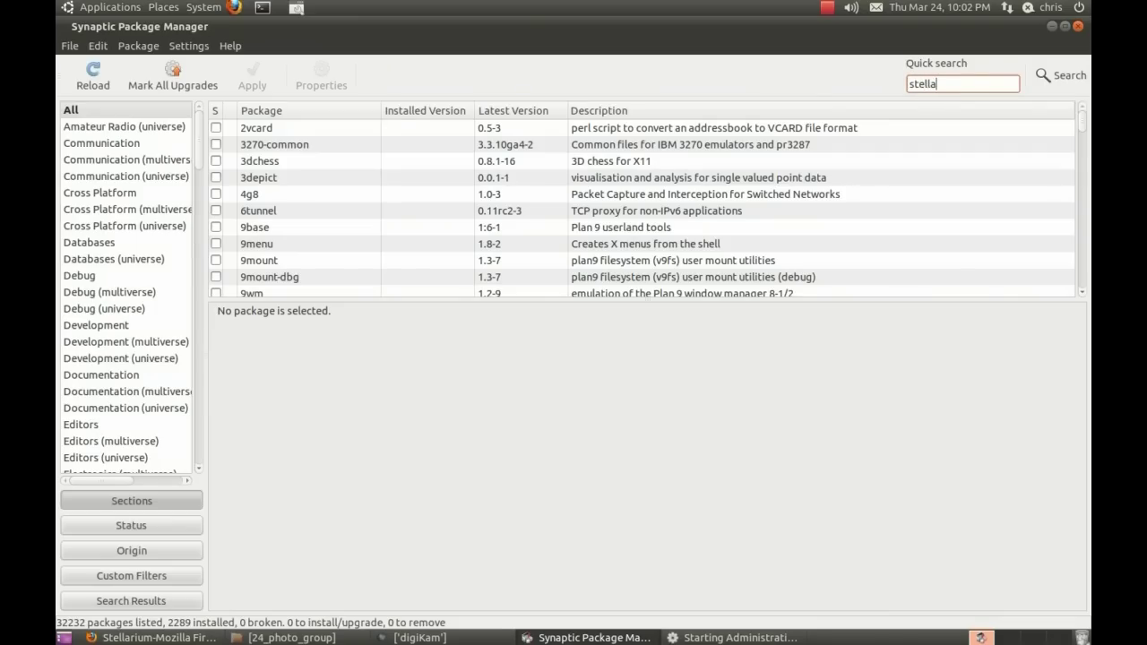
text(rium)
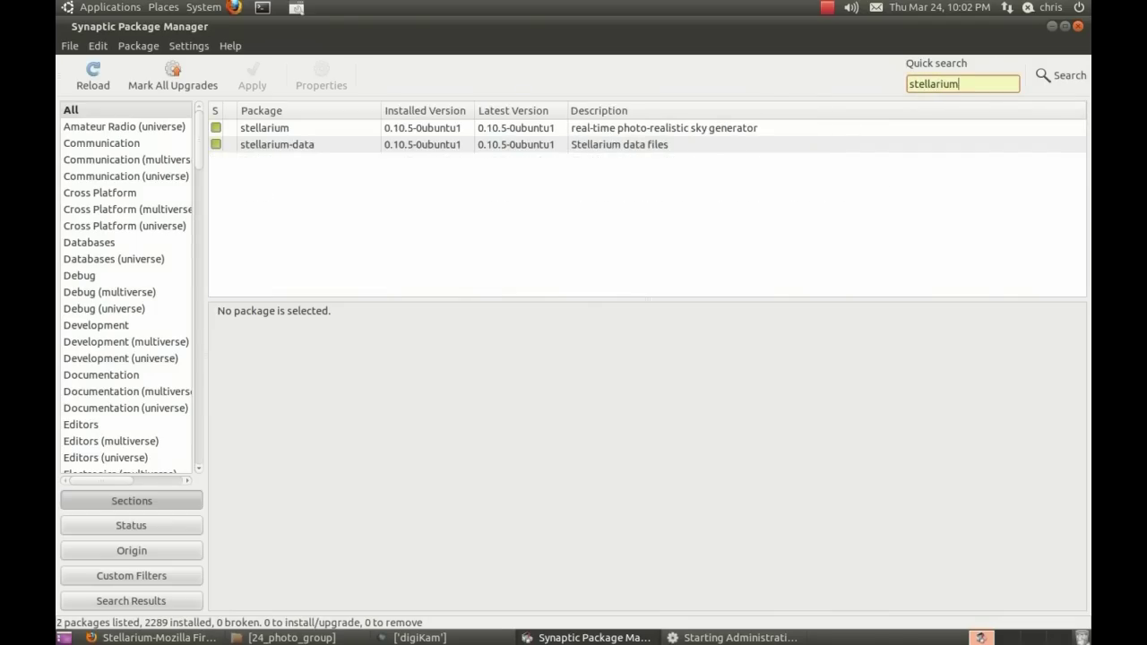
click(284, 130)
right_click(284, 130)
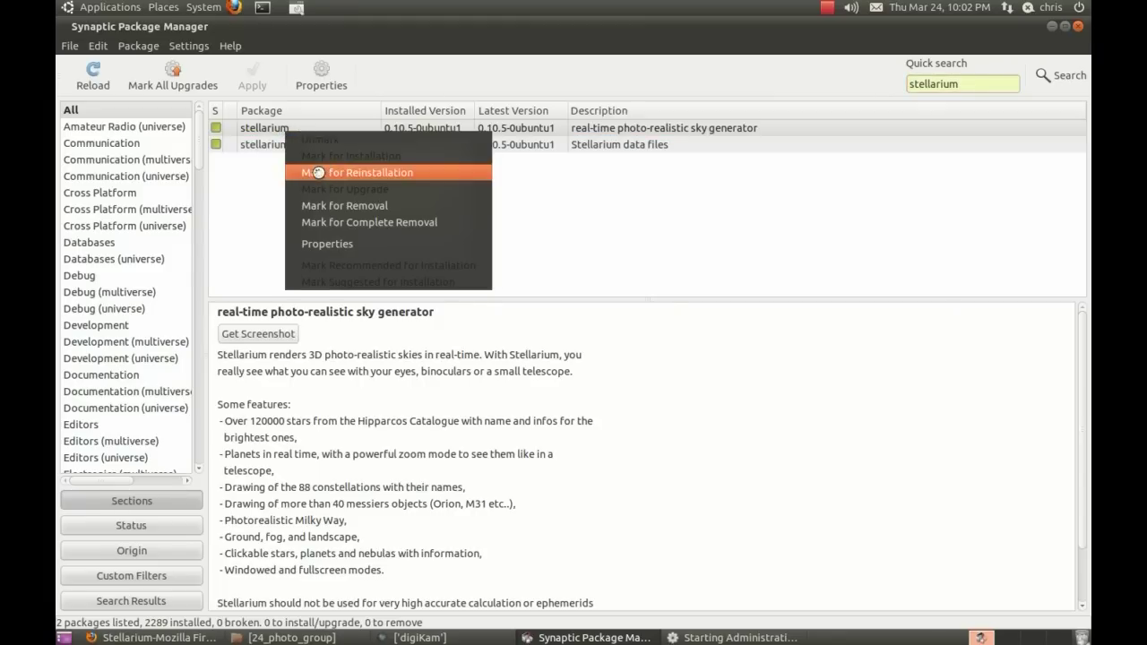
Dismiss the package menu and run 'sudo apt-get install stellarium' in Terminal with the account password.
click(384, 102)
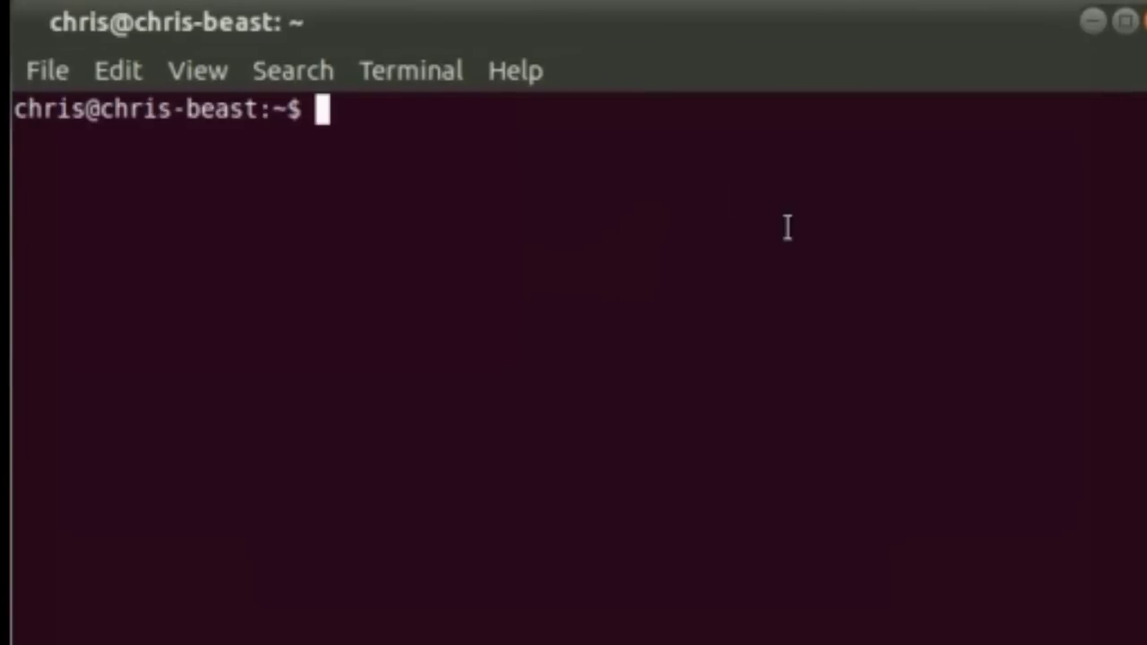
text(sudo apt-g)
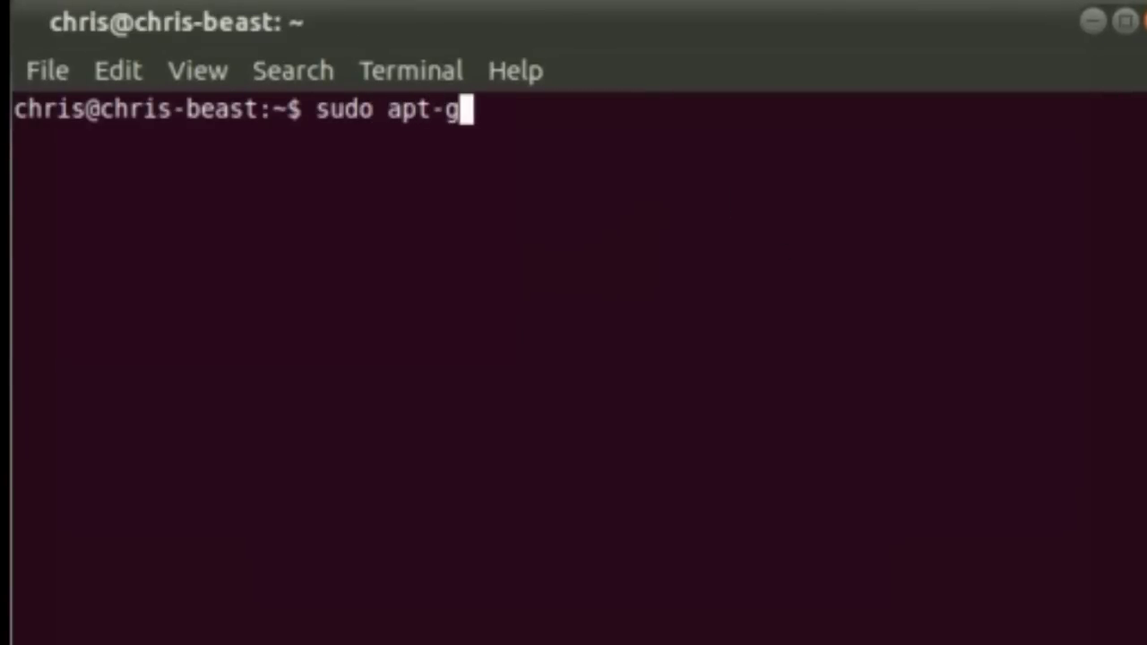
text(et install)
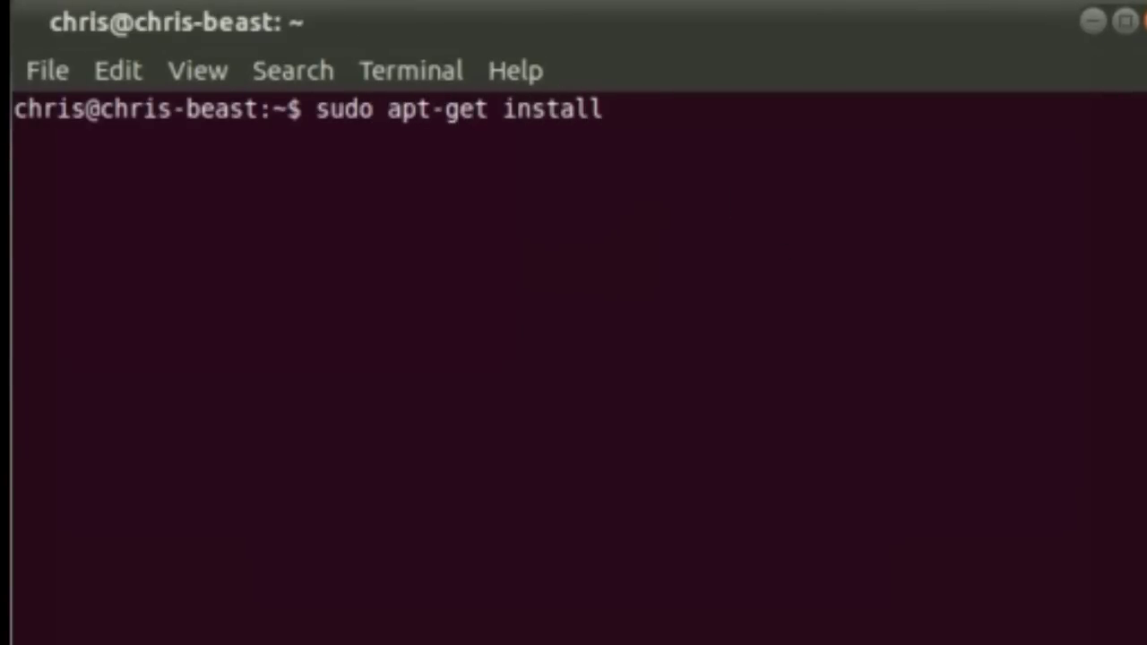
text( ste)
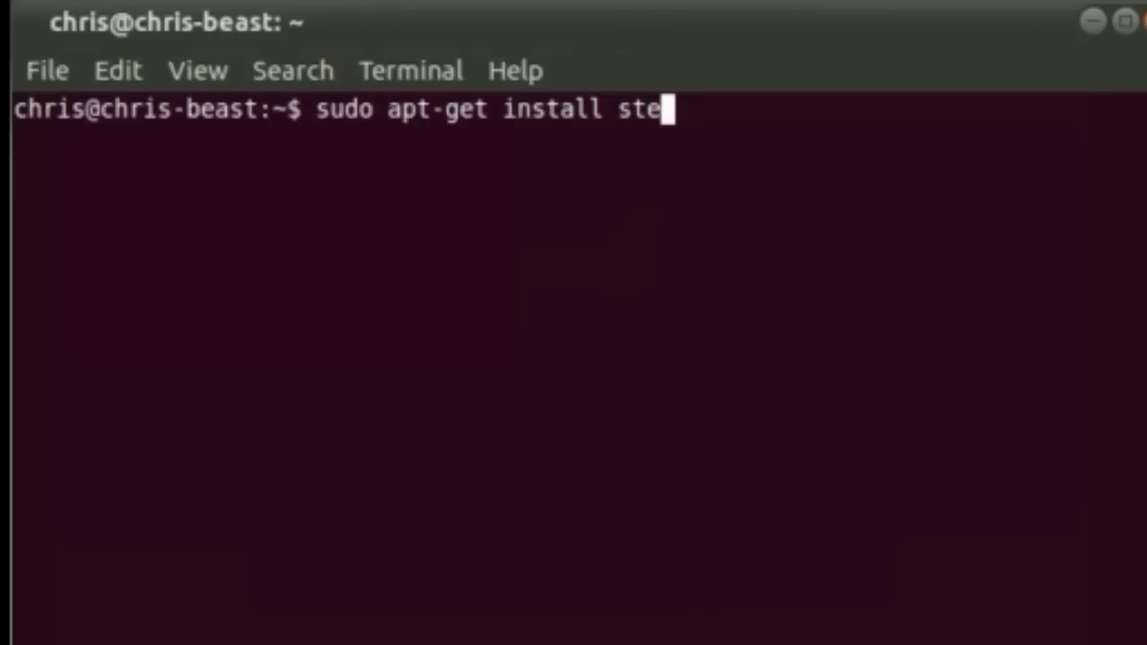
text(lla)
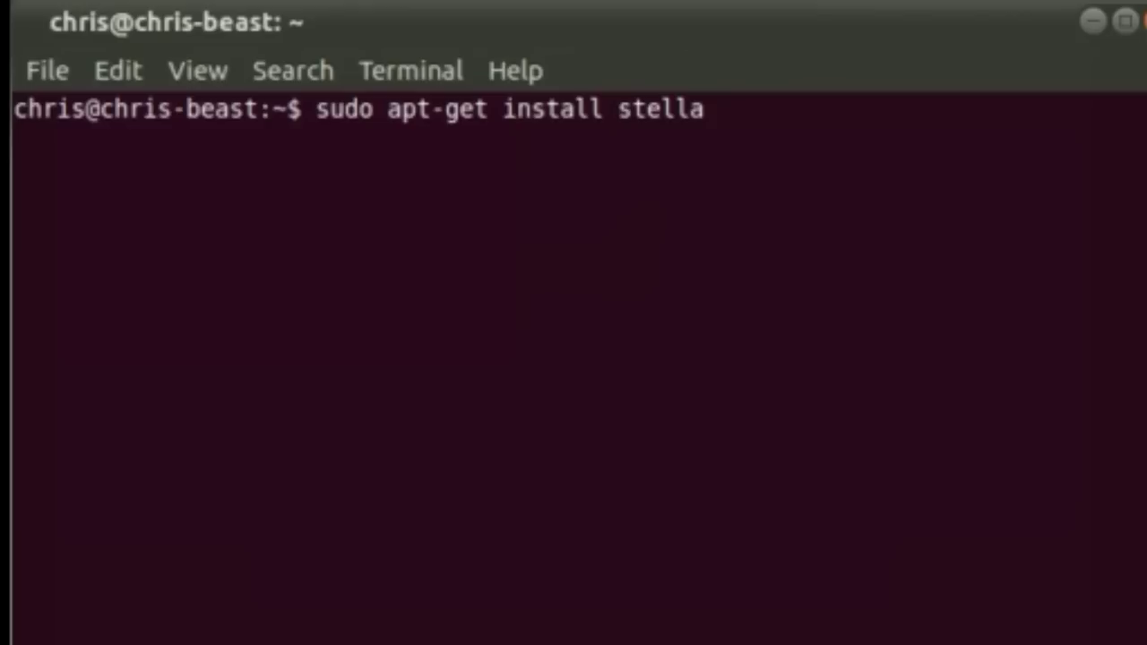
key(Tab)
key(Tab)
key(Tab)
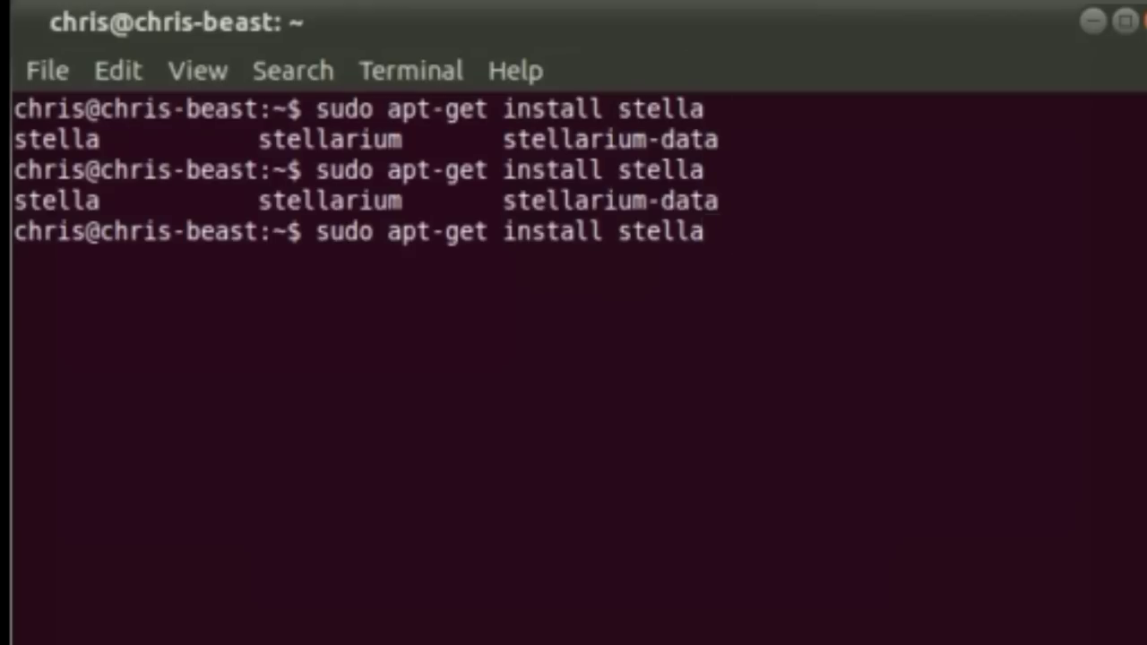
text(ar)
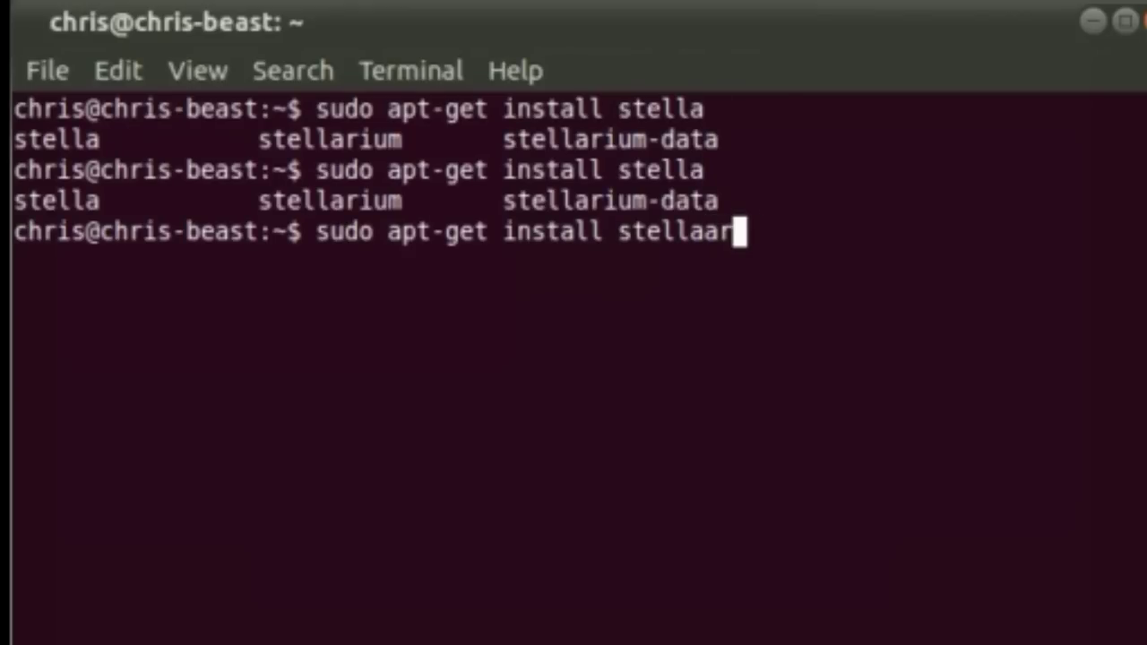
key(BackSpace)
key(BackSpace)
text(e)
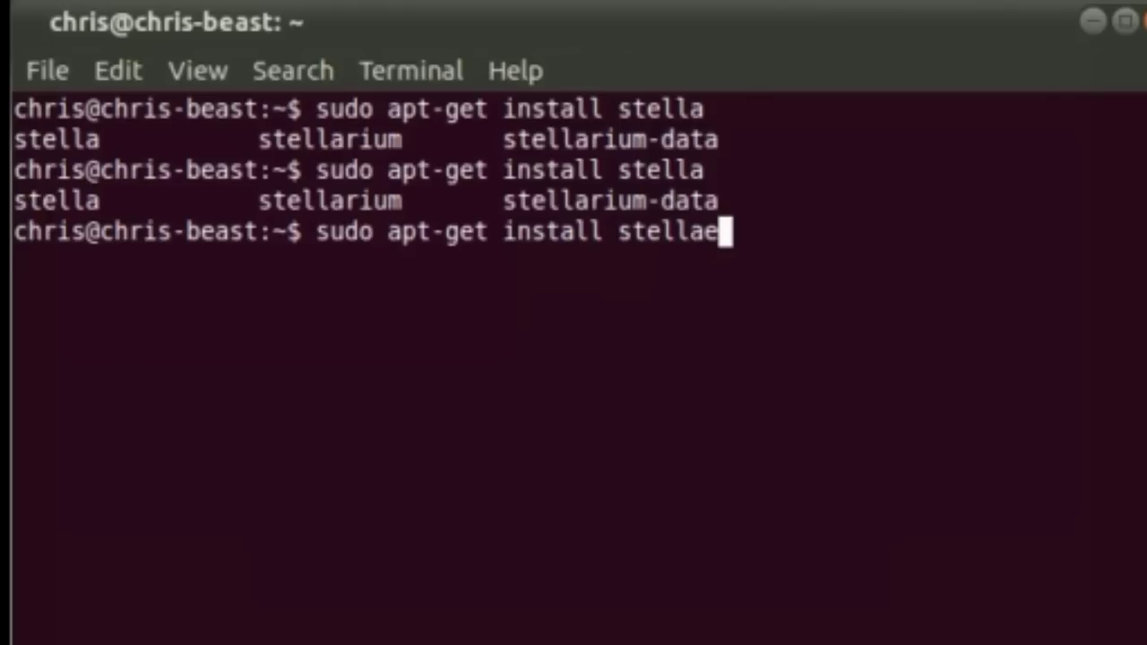
key(BackSpace)
text(rium)
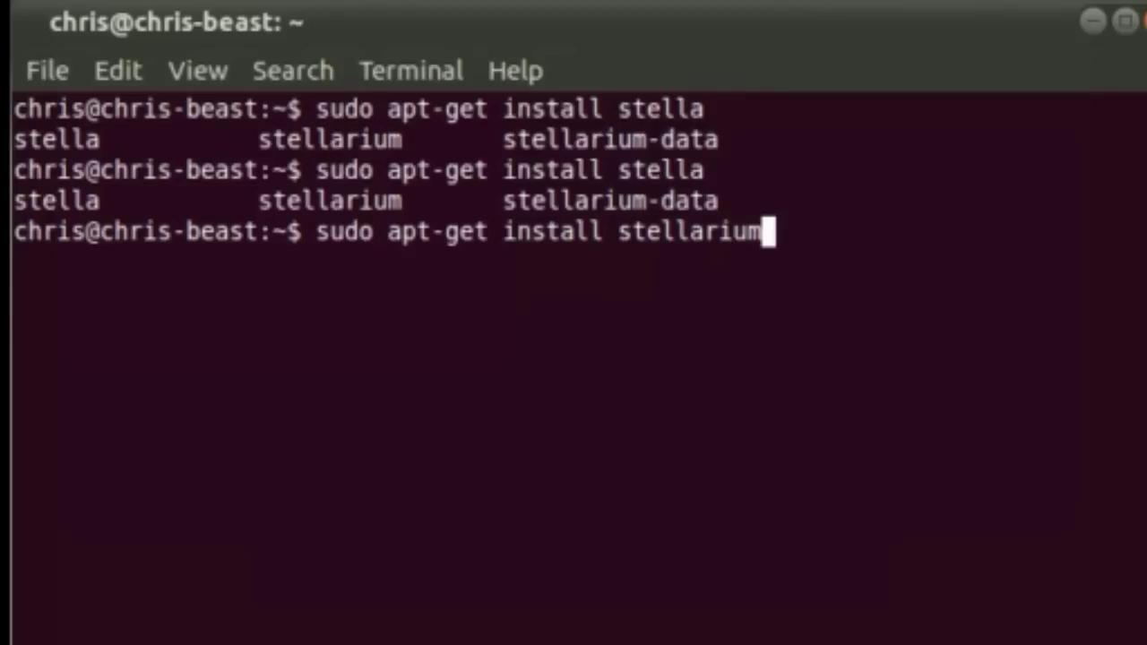
key(Return)
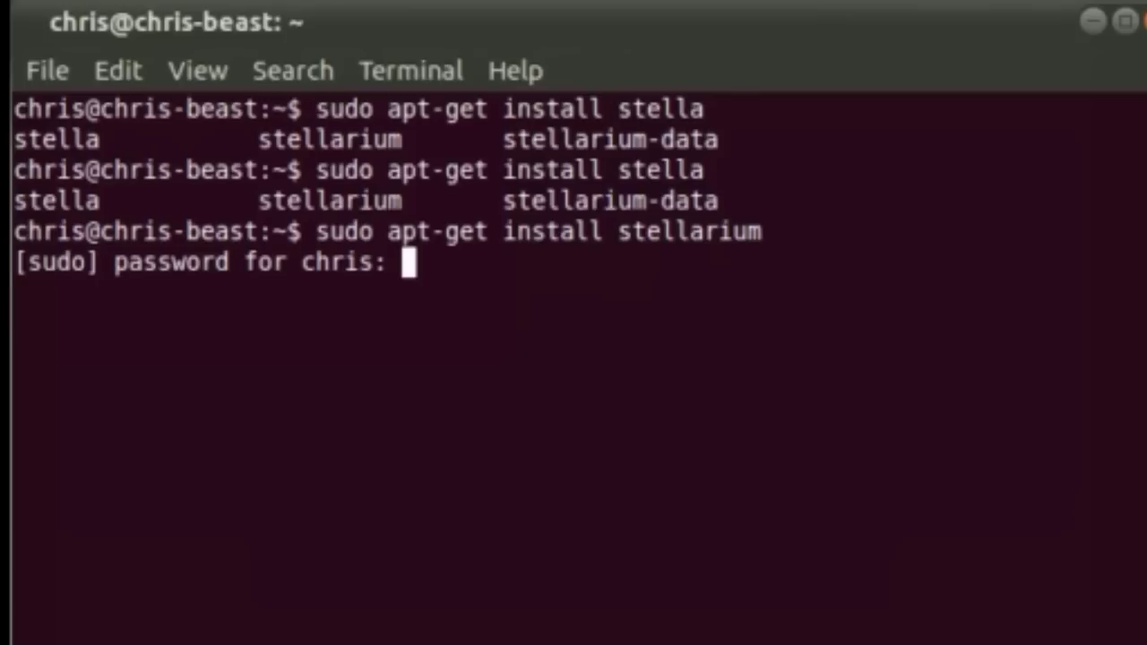
key(Return)
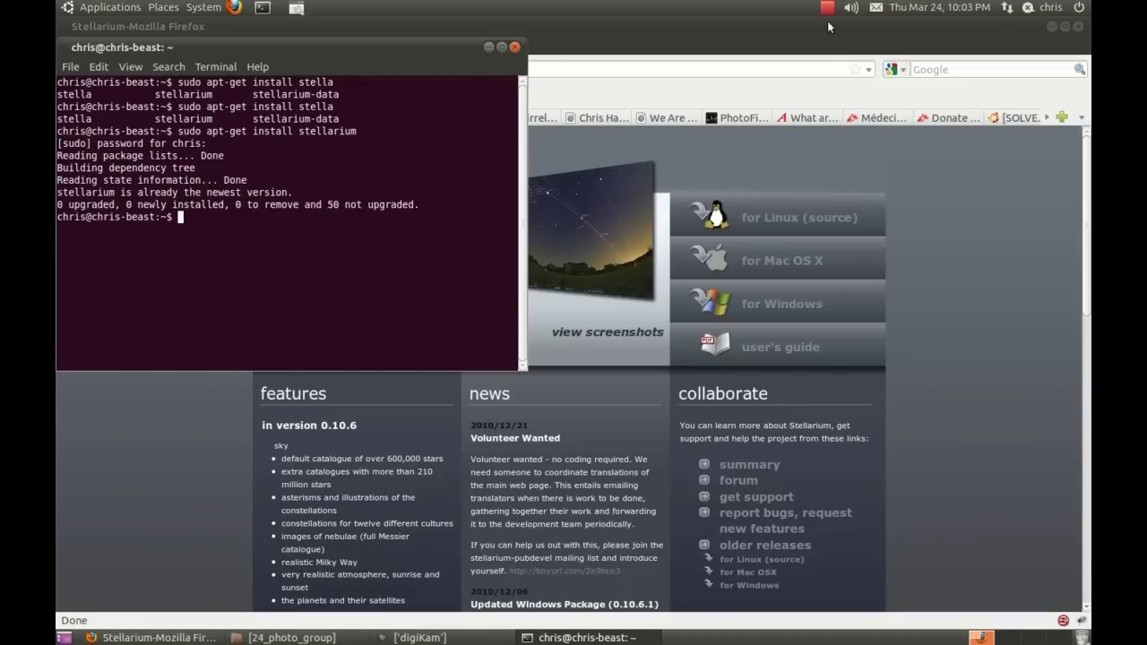
Bring Firefox forward, then start Stellarium from the Applications > Science menu.
click(946, 238)
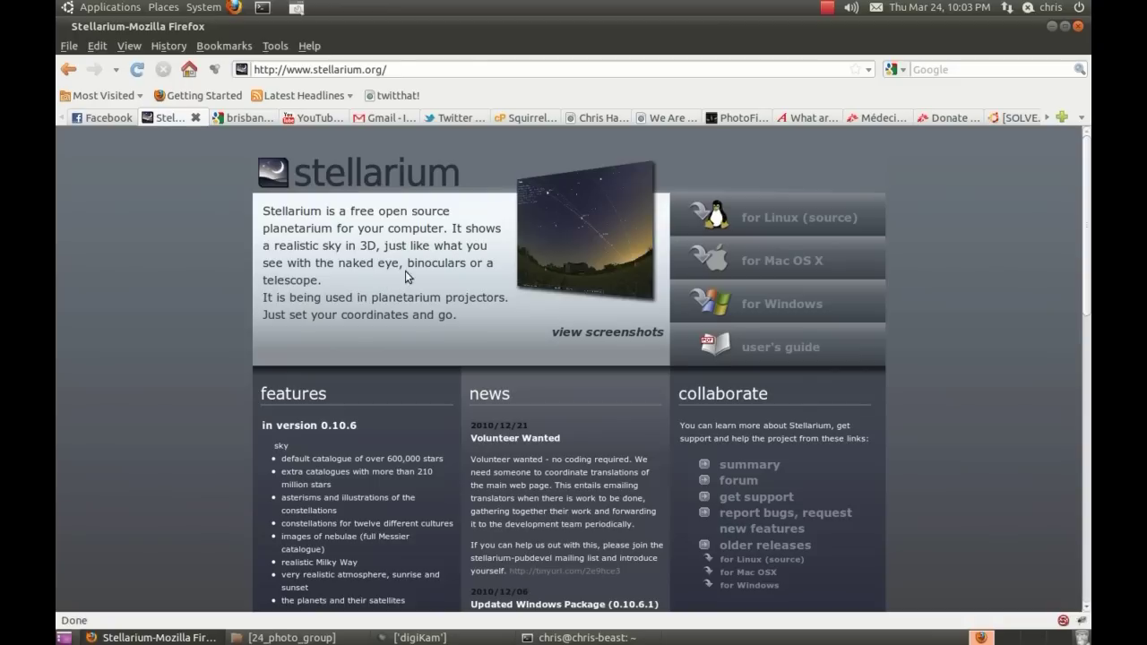
click(111, 9)
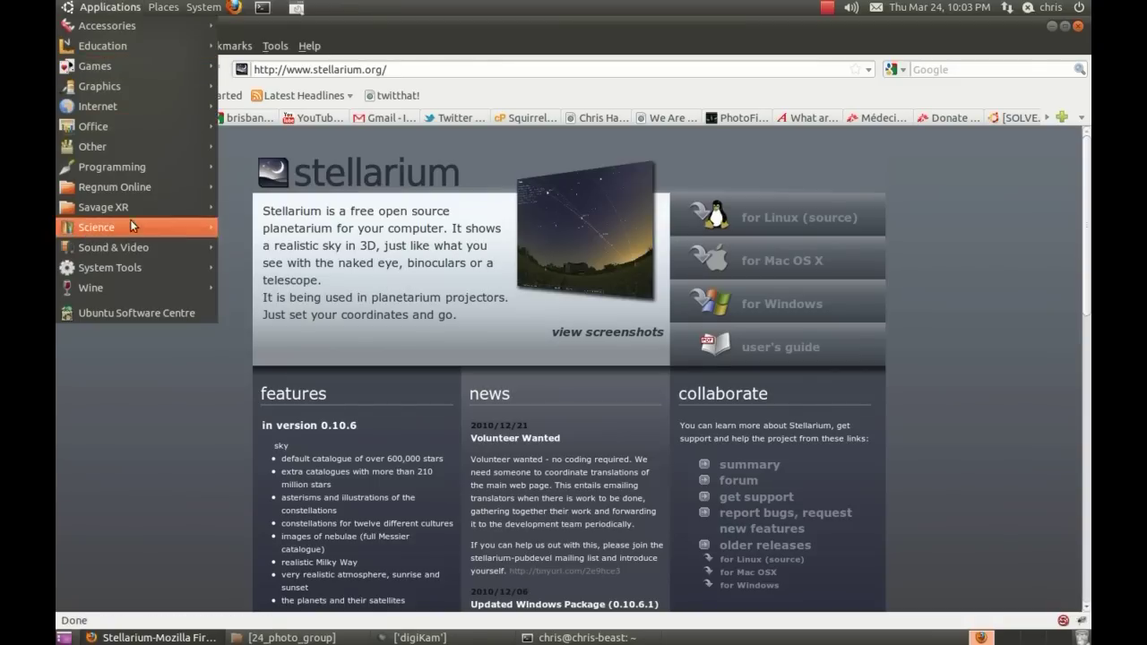
mouse_move(130, 225)
click(264, 266)
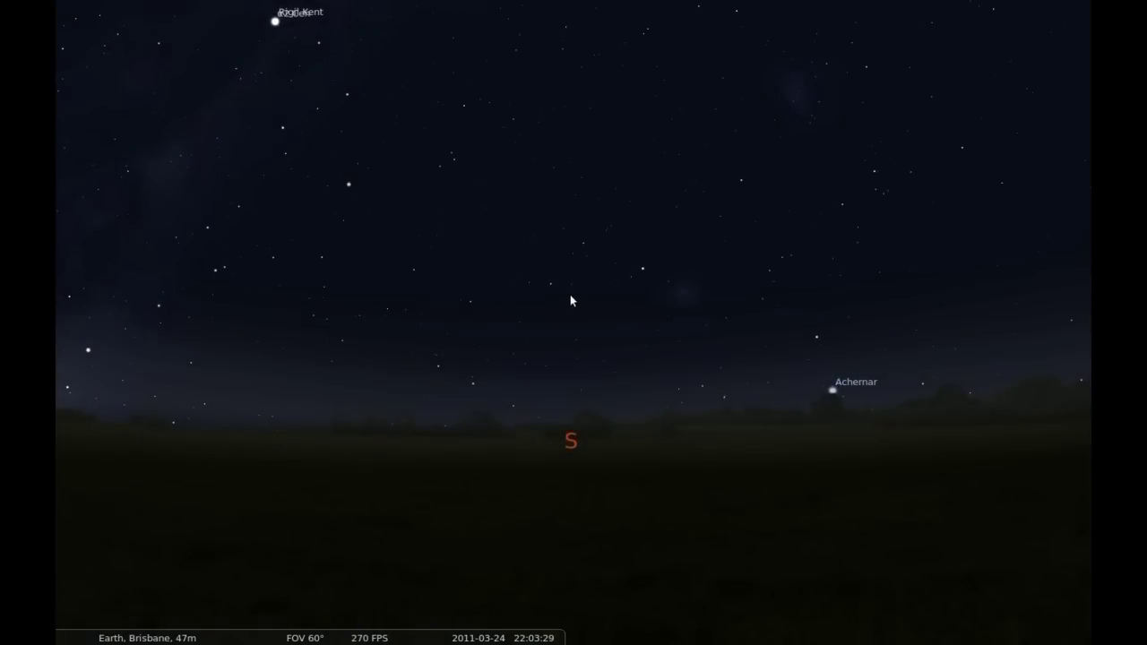
Zoom and tilt the Brisbane sky view so the horizon forms a ground disc.
scroll(561, 314, down, 3)
scroll(563, 296, up, 2)
scroll(564, 312, up, 2)
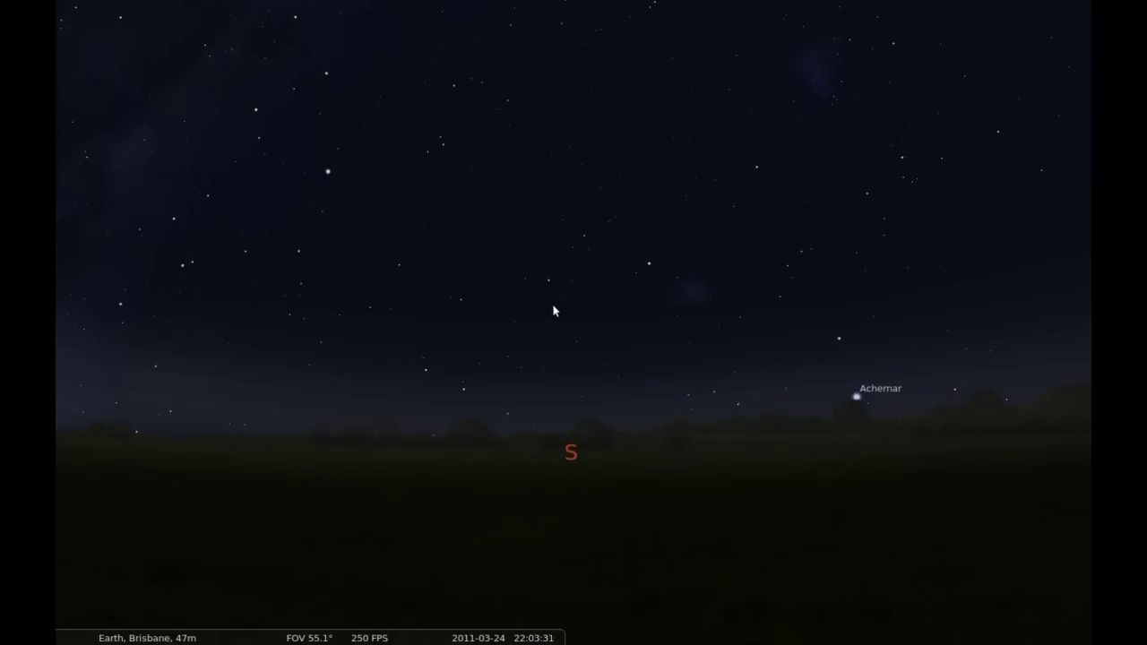
scroll(550, 293, down, 5)
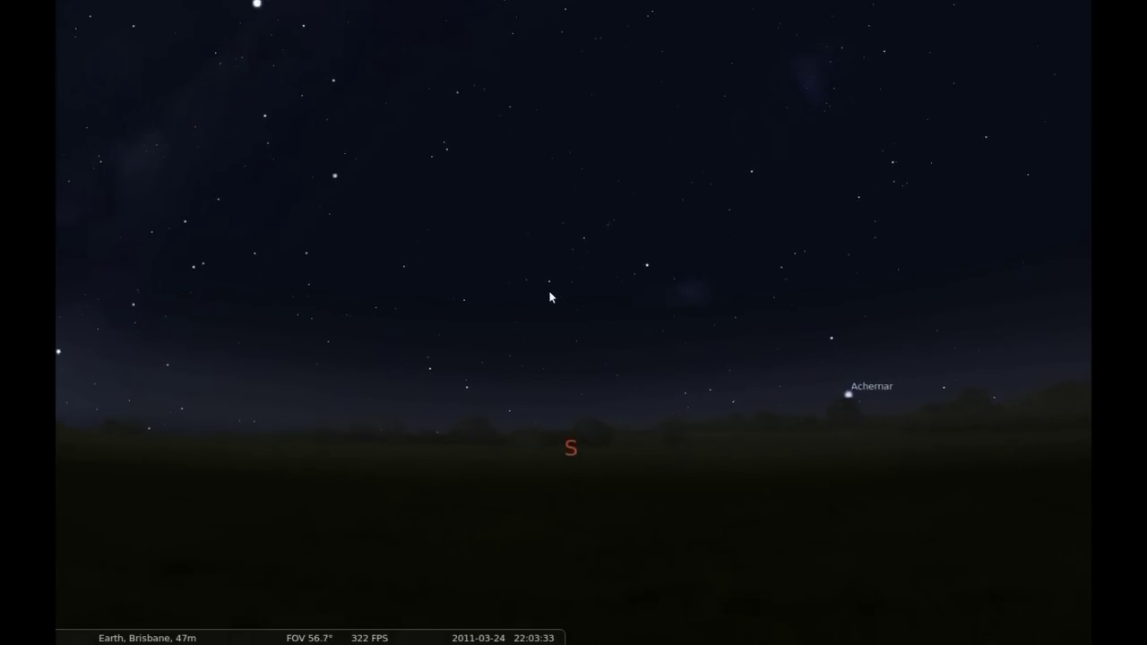
scroll(550, 297, down, 3)
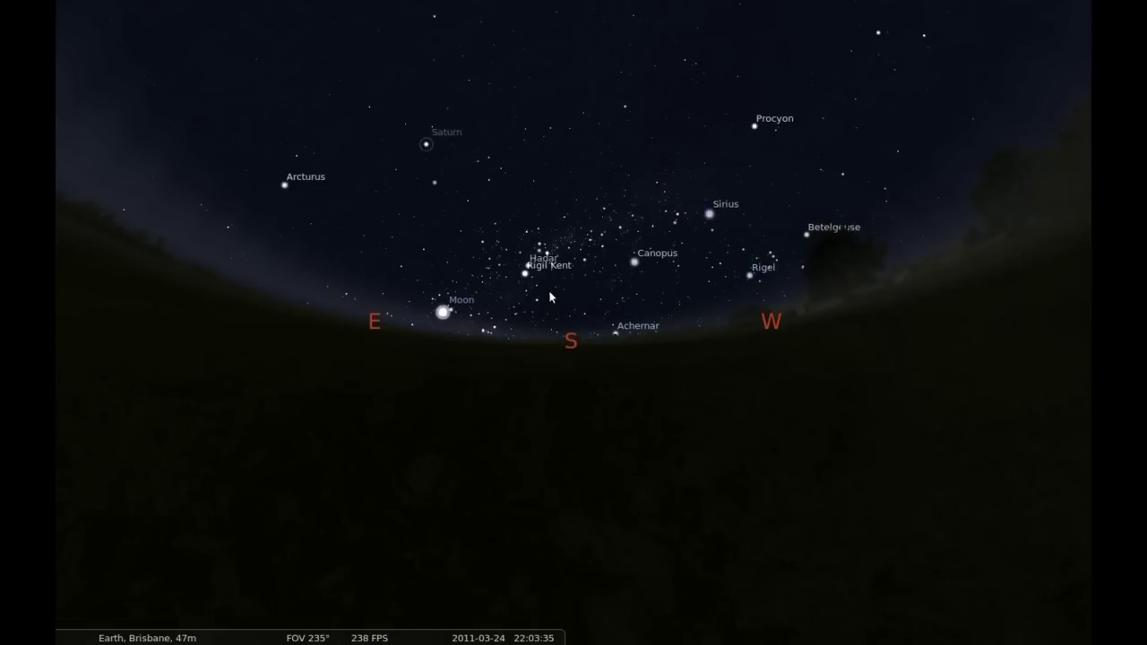
drag(493, 240, 545, 185)
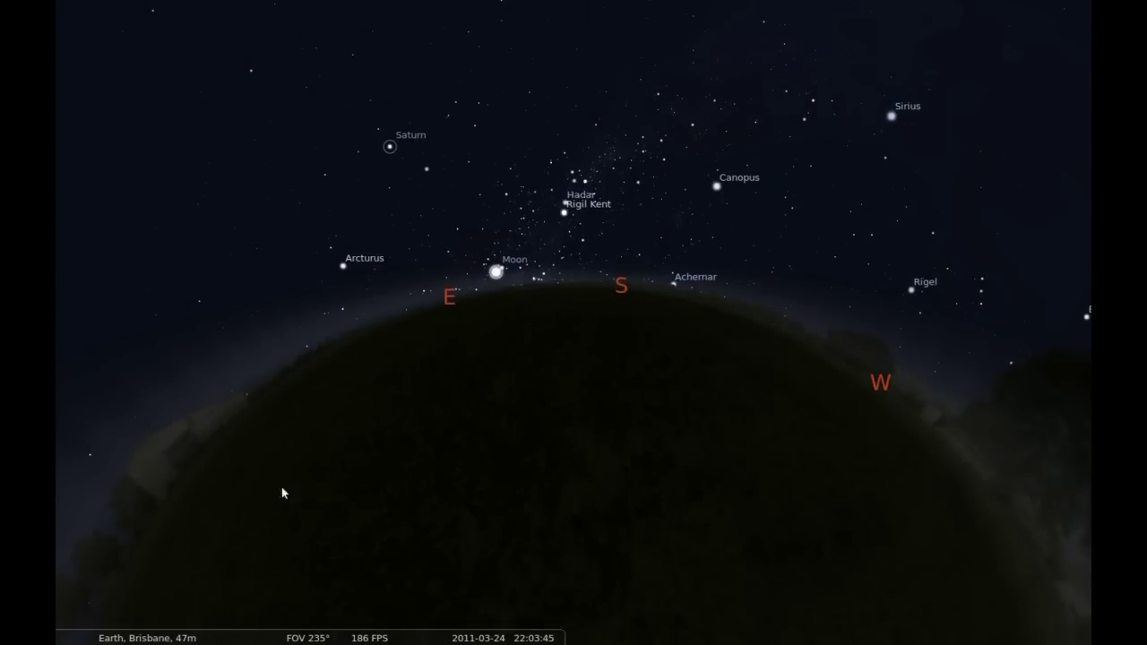
mouse_move(182, 559)
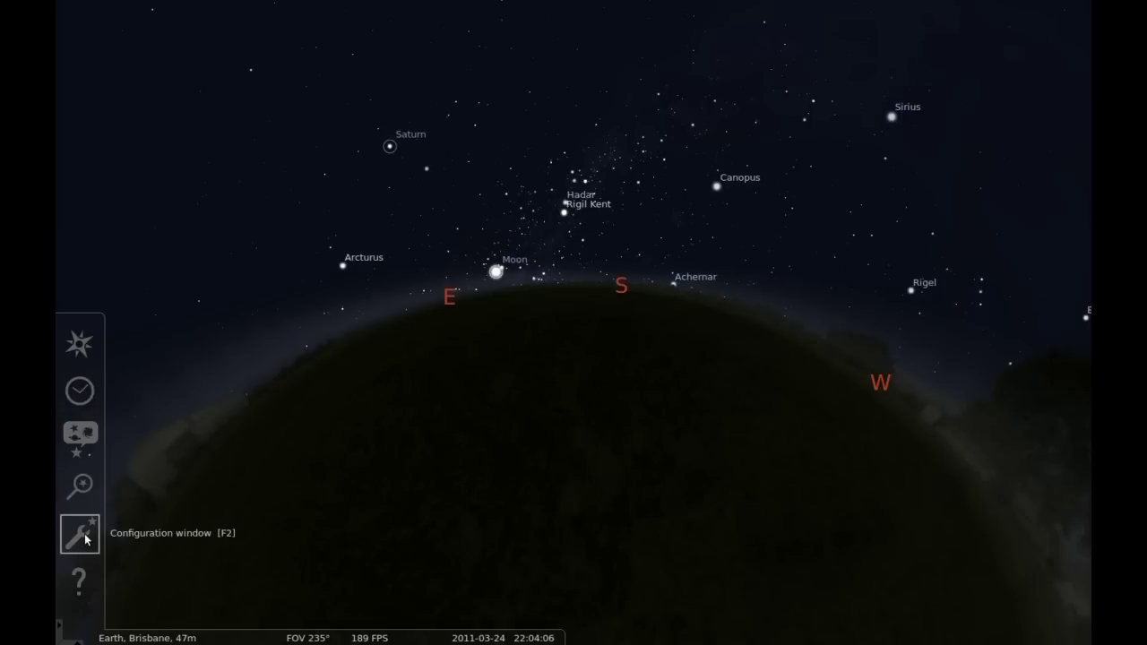
Open the Configuration window and browse the program languages, keeping English (Australia).
click(86, 539)
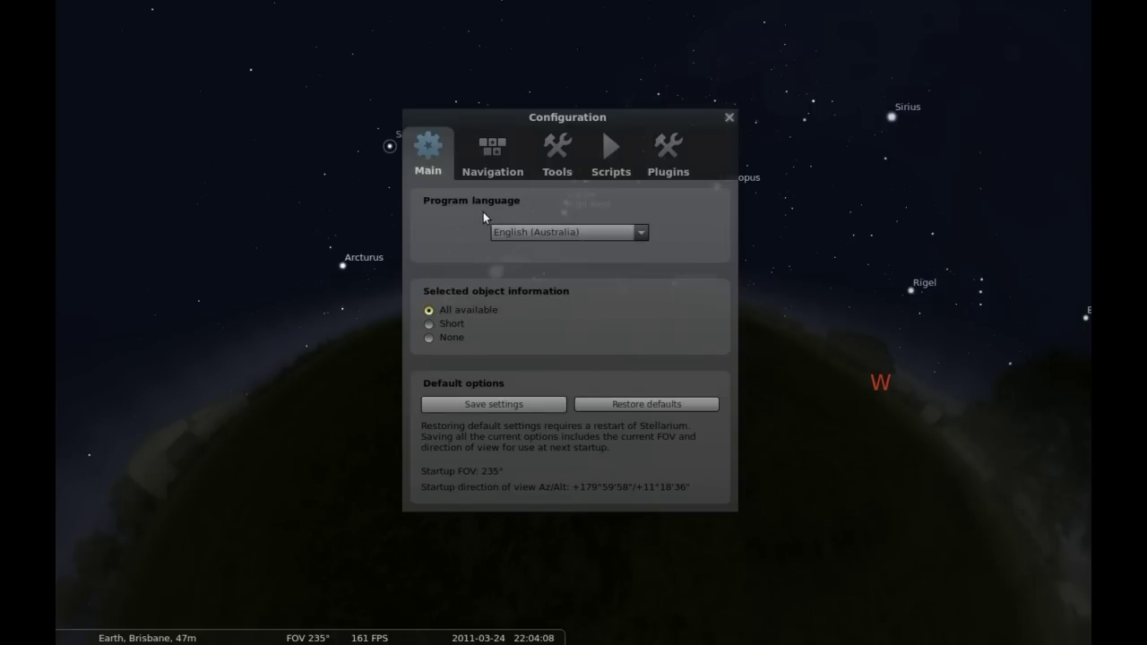
click(629, 235)
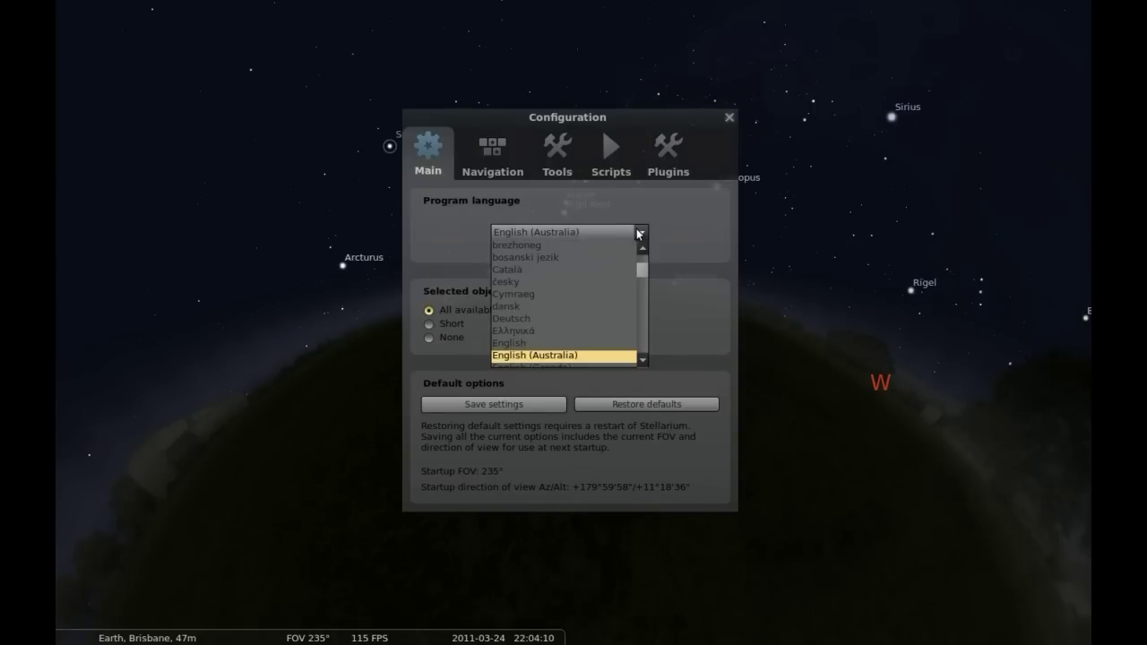
scroll(565, 269, up, 3)
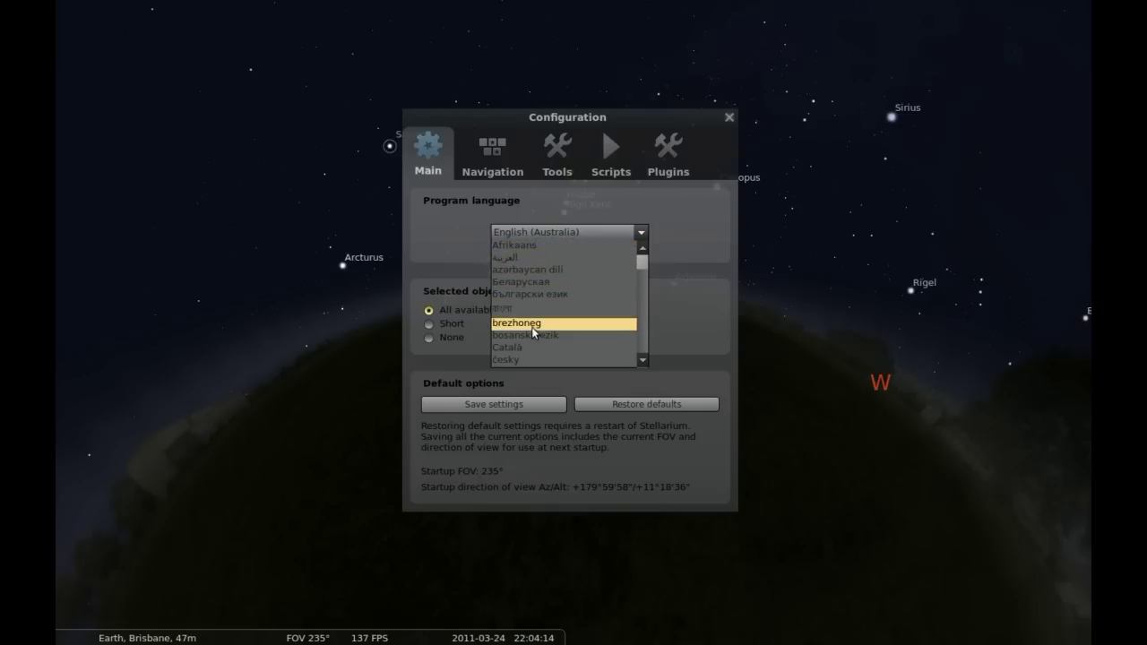
scroll(541, 308, down, 3)
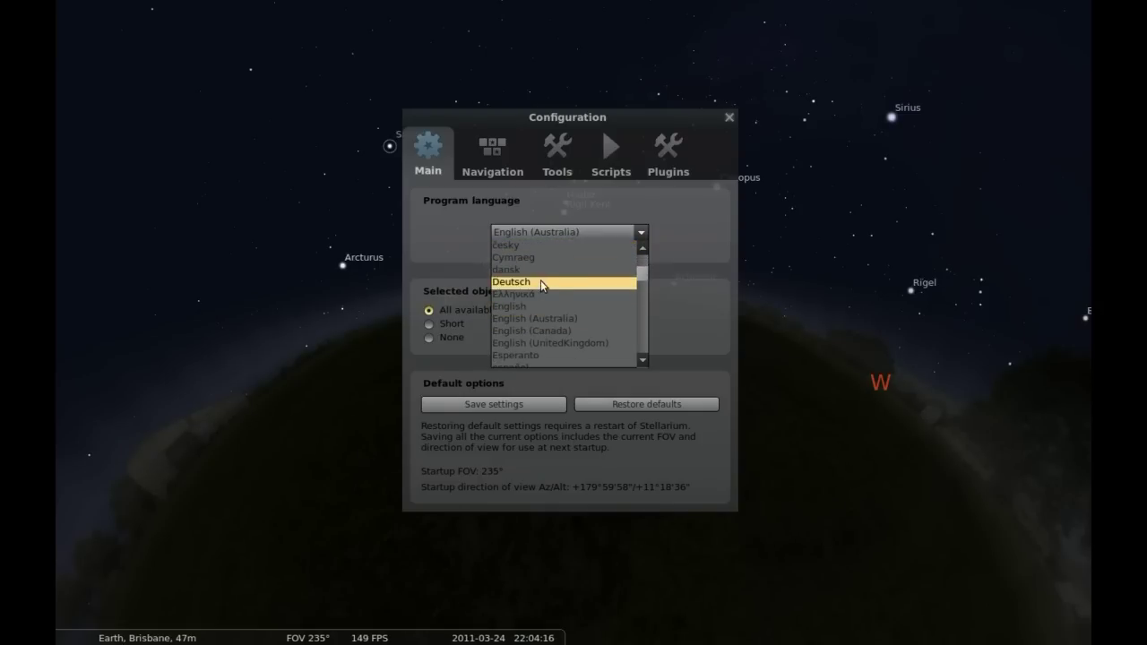
scroll(543, 324, down, 5)
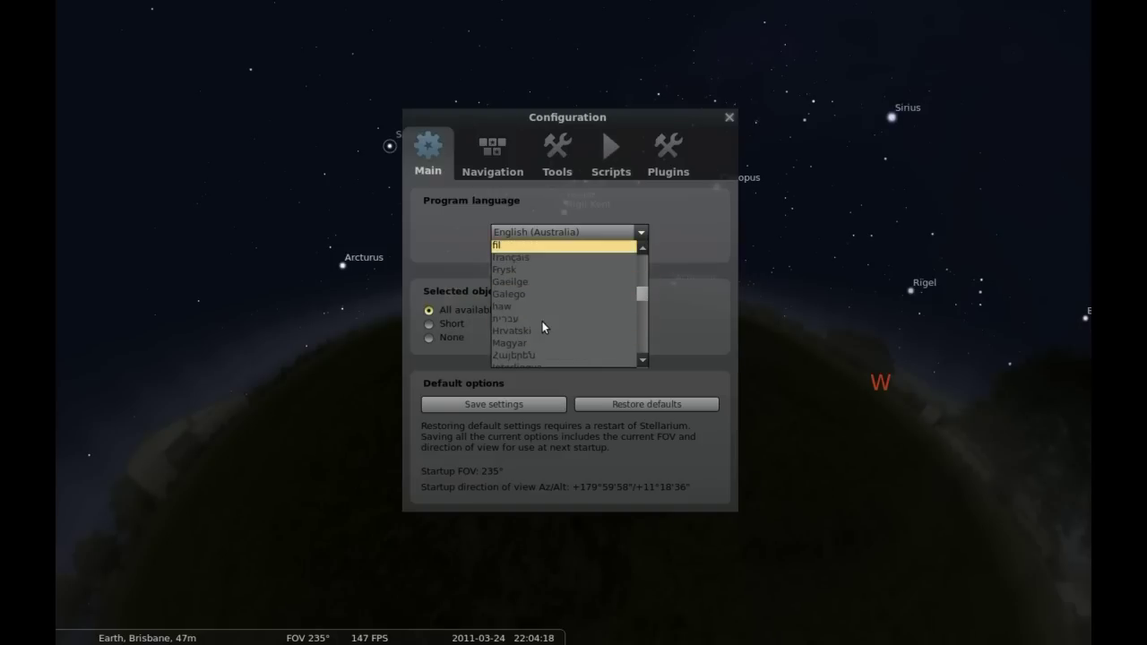
scroll(542, 322, down, 4)
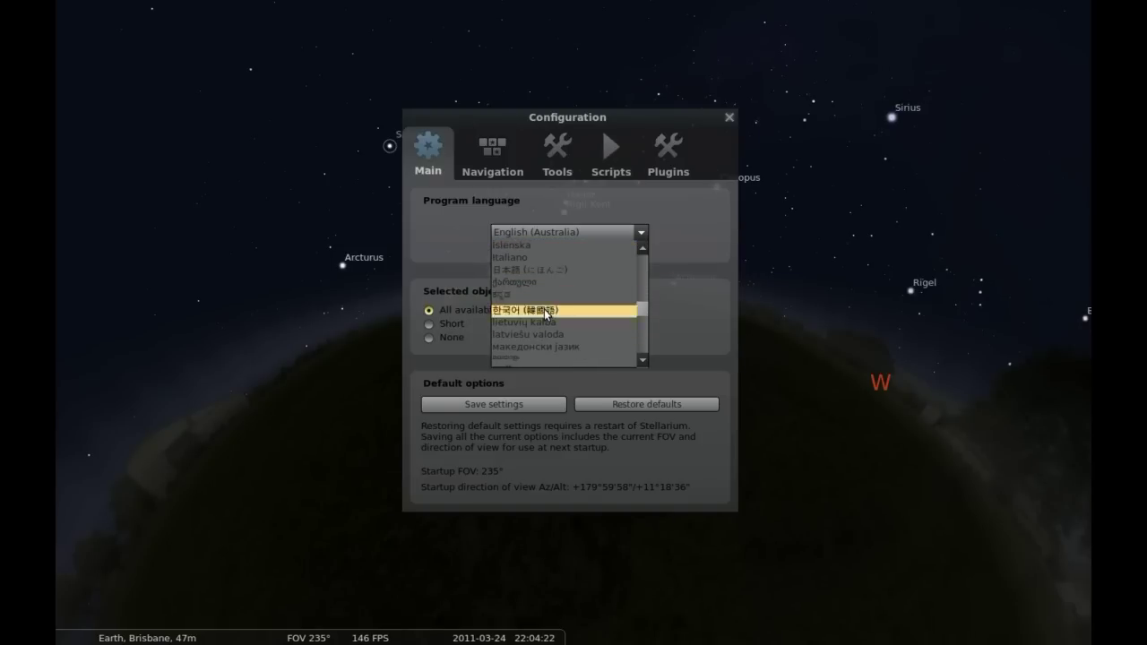
scroll(544, 310, down, 2)
scroll(544, 309, down, 3)
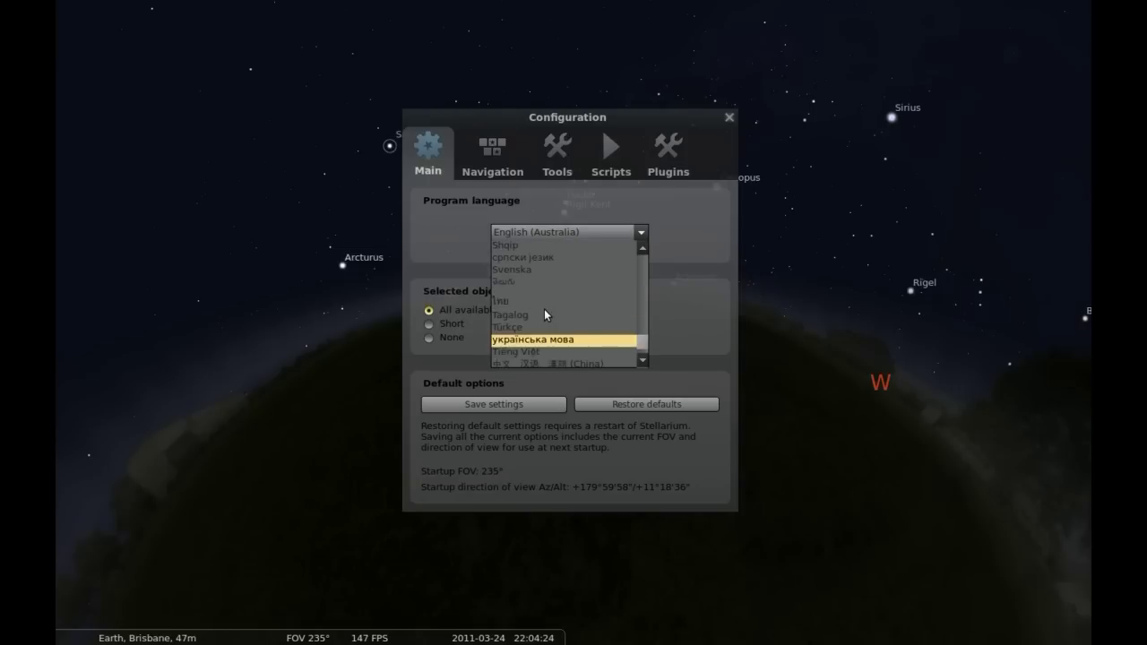
scroll(544, 309, down, 3)
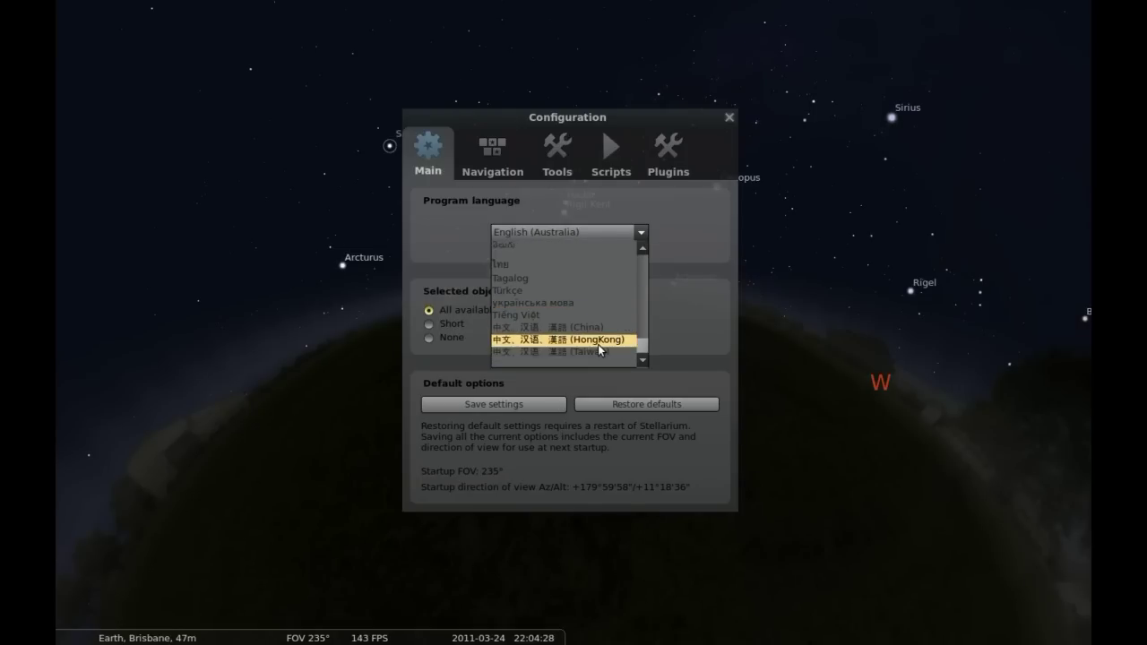
click(496, 231)
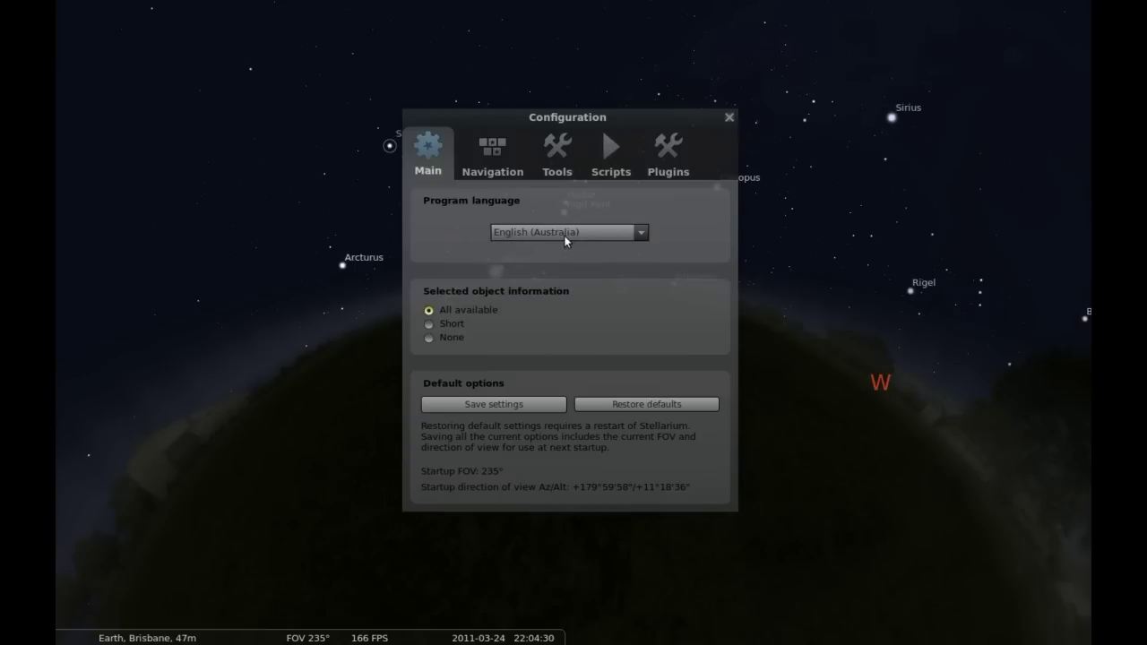
click(500, 154)
click(557, 161)
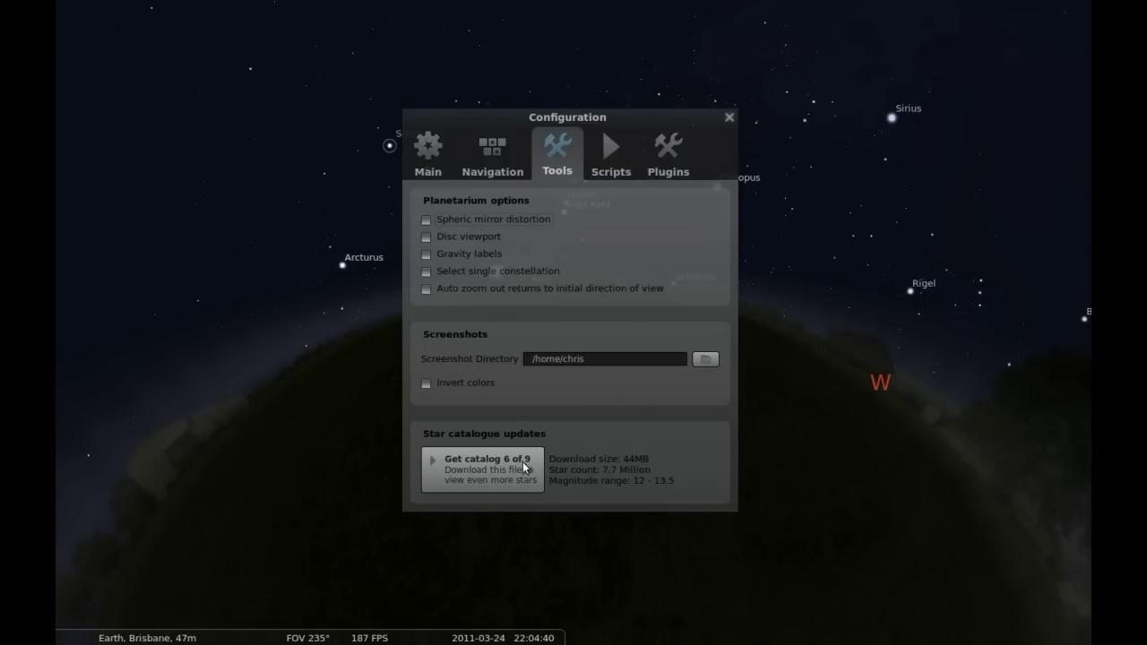
click(610, 159)
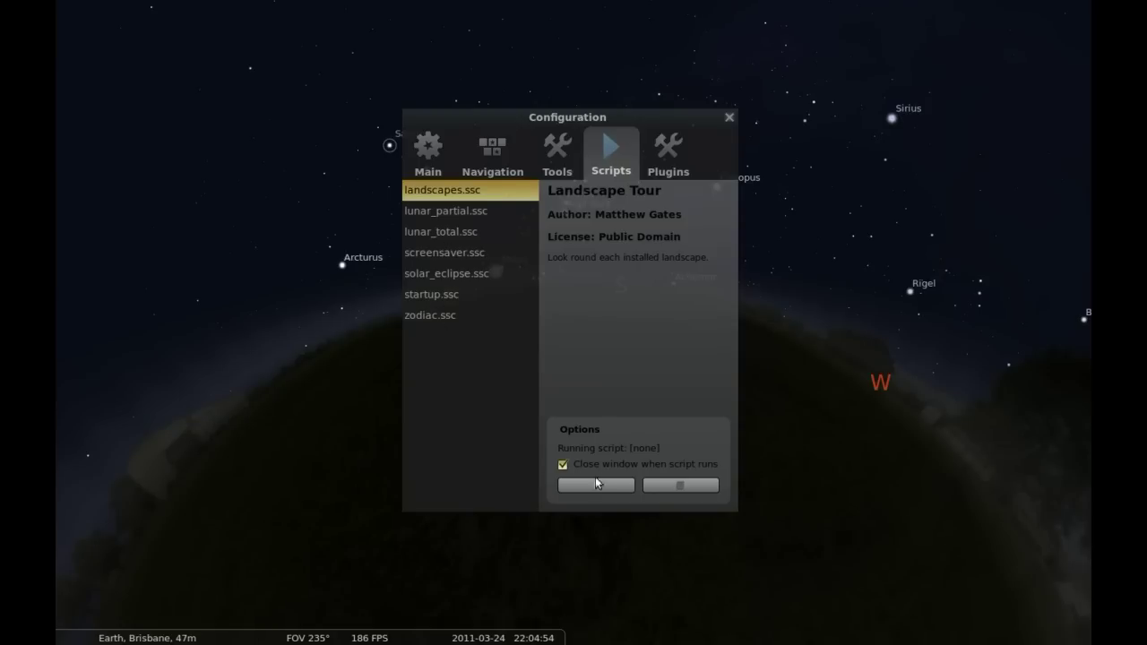
click(651, 167)
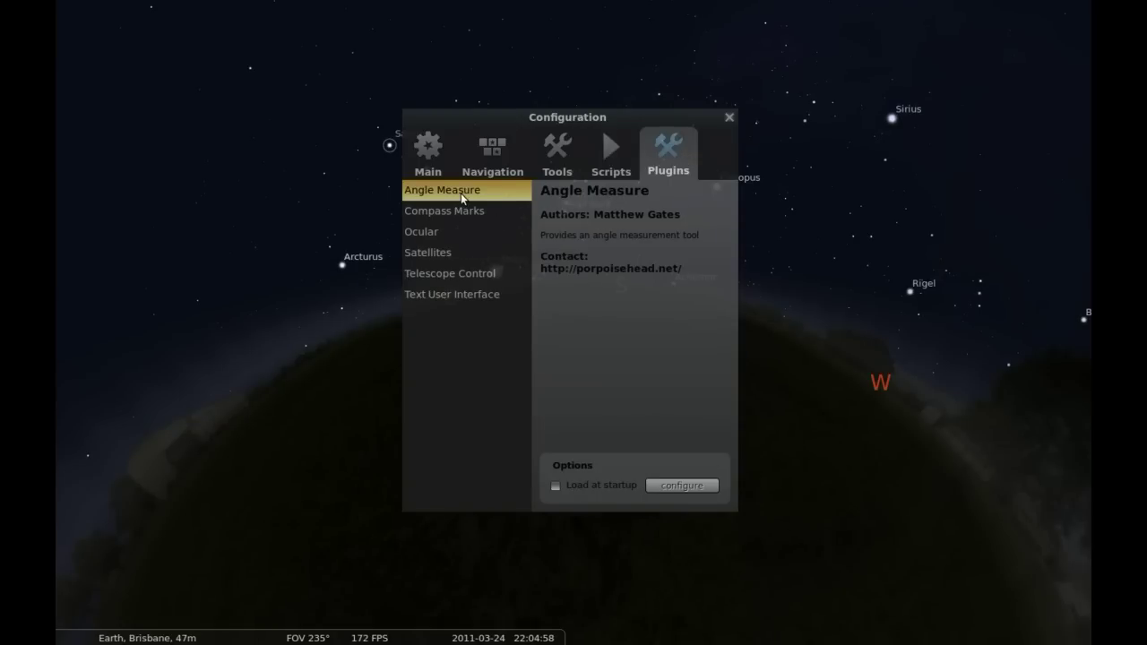
click(478, 275)
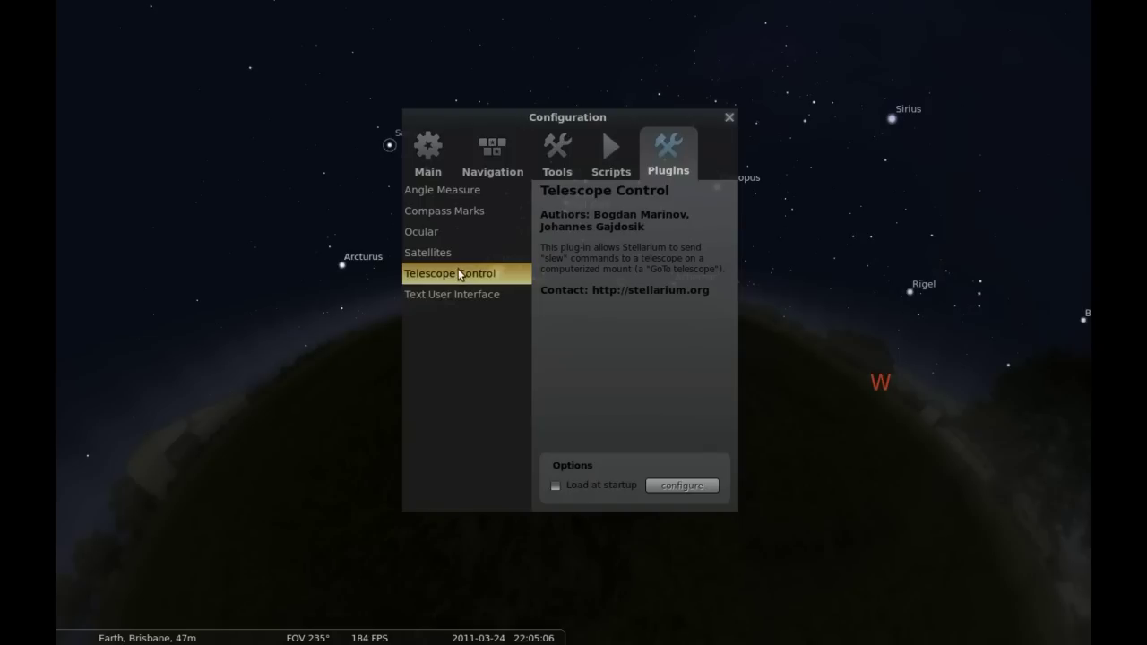
click(441, 153)
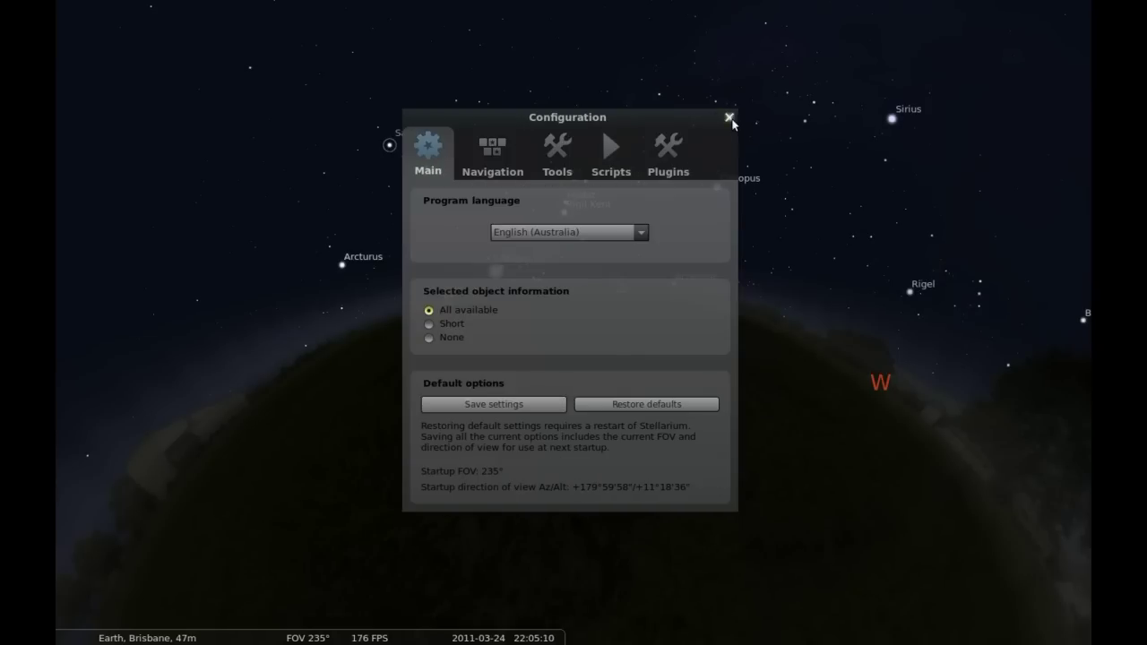
Close Configuration, search 'bris' in the Location window, choose Brisbane, Australia, and close it.
click(729, 117)
mouse_move(62, 613)
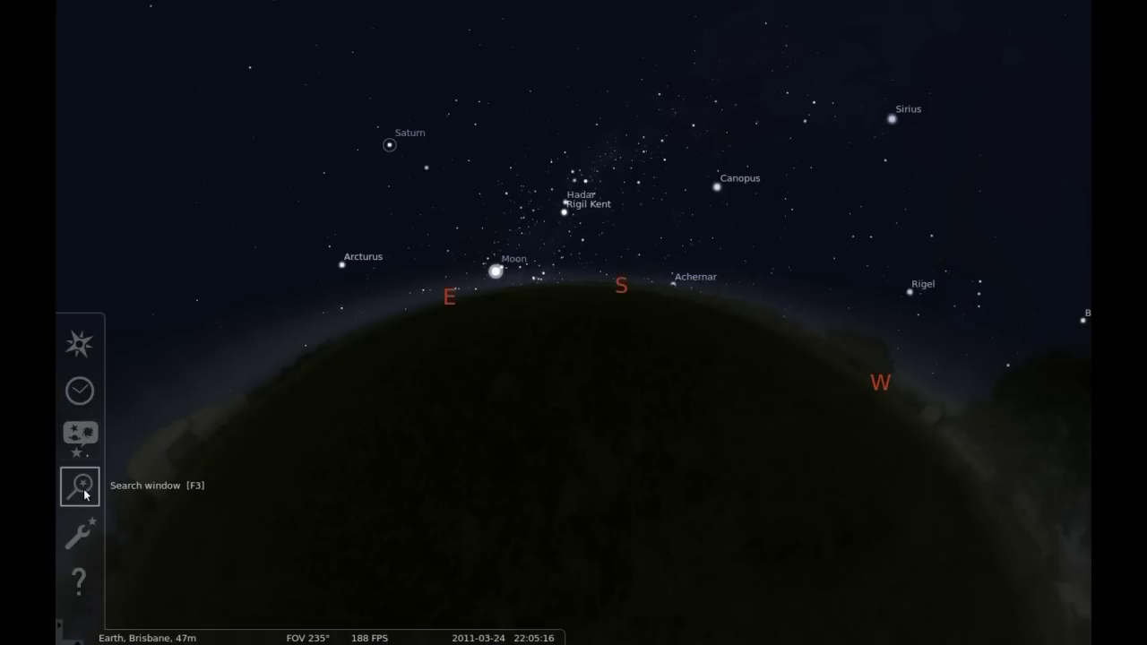
click(80, 344)
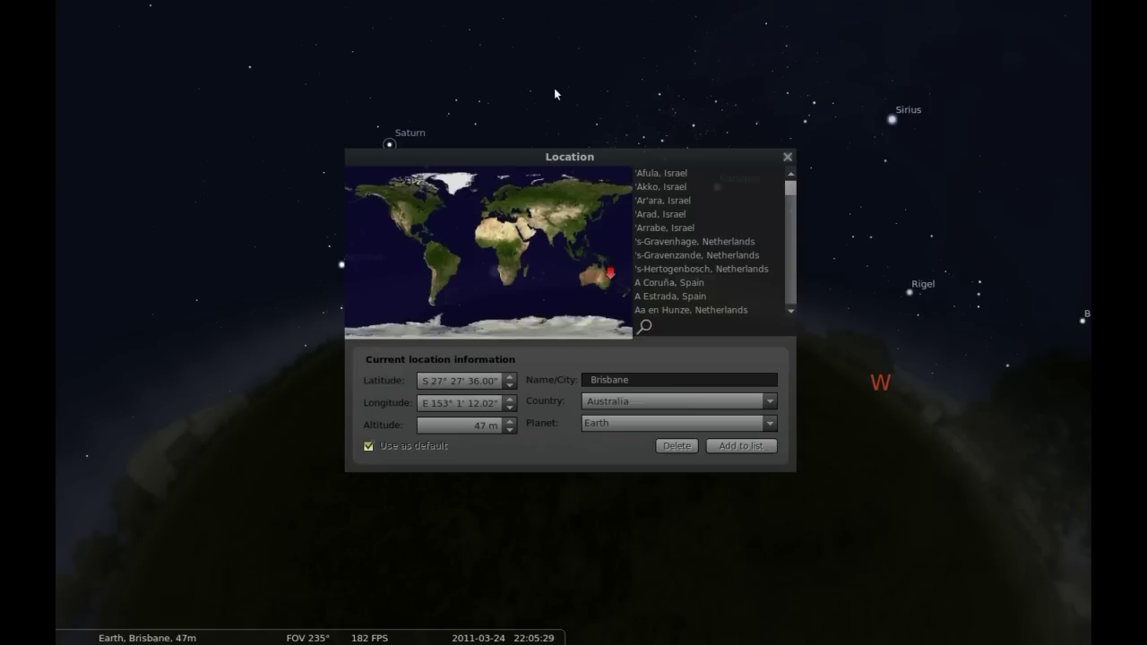
click(684, 332)
text(br)
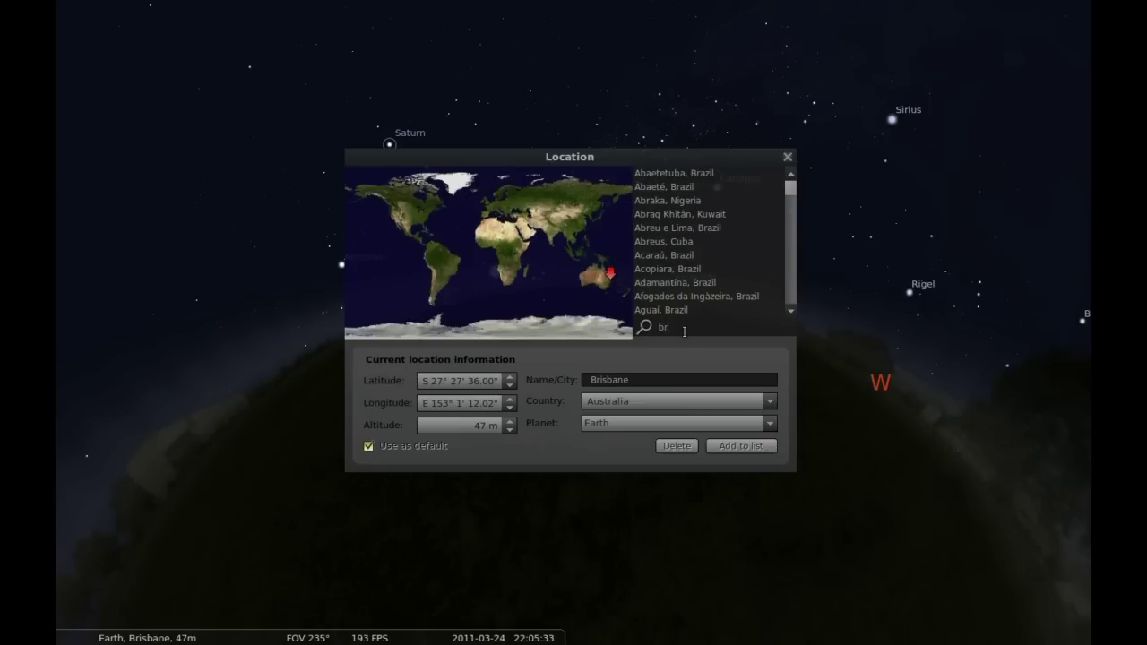
text(s)
key(BackSpace)
text(is)
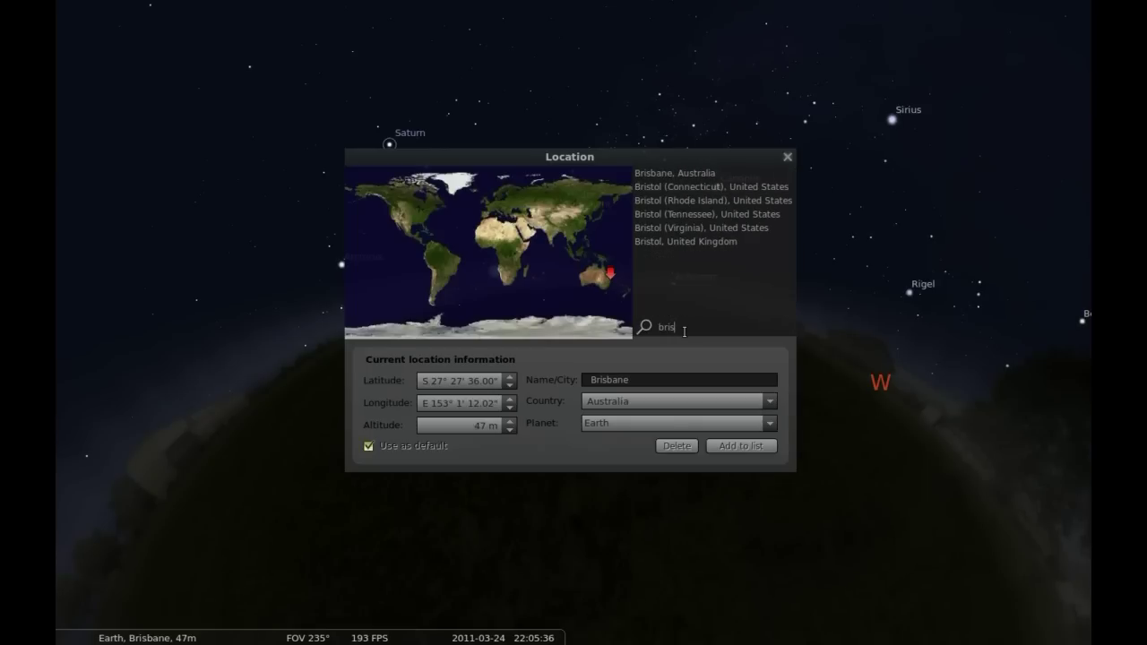
click(686, 176)
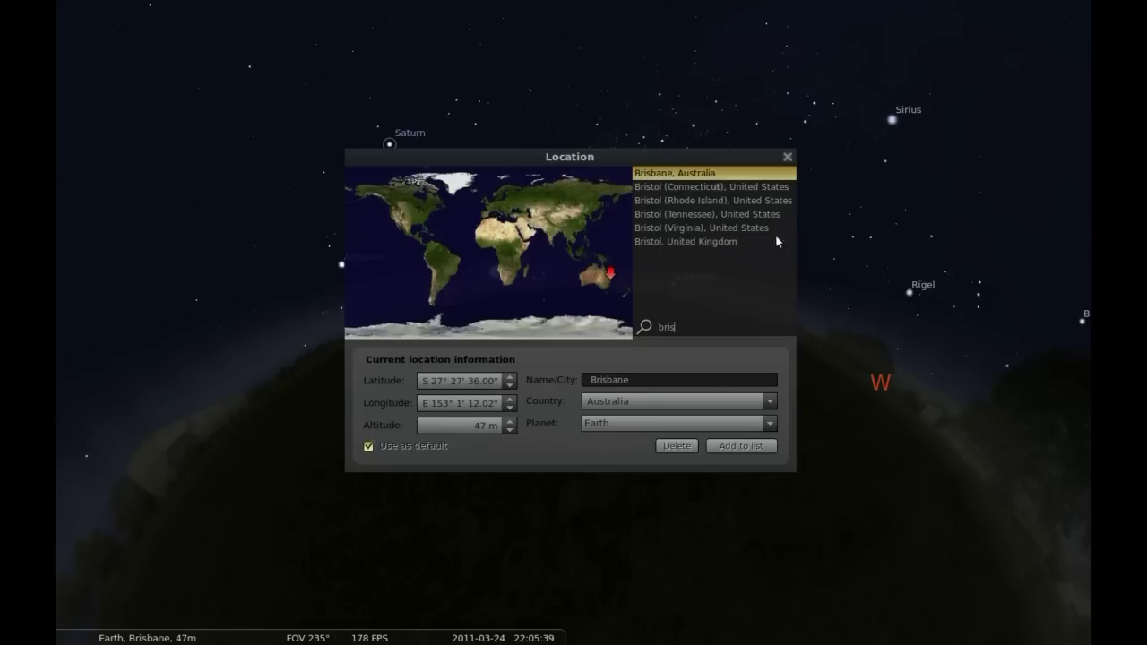
click(720, 328)
click(787, 160)
Select the Moon low in the eastern sky and centre the view on it.
drag(619, 328, 595, 370)
scroll(630, 340, up, 3)
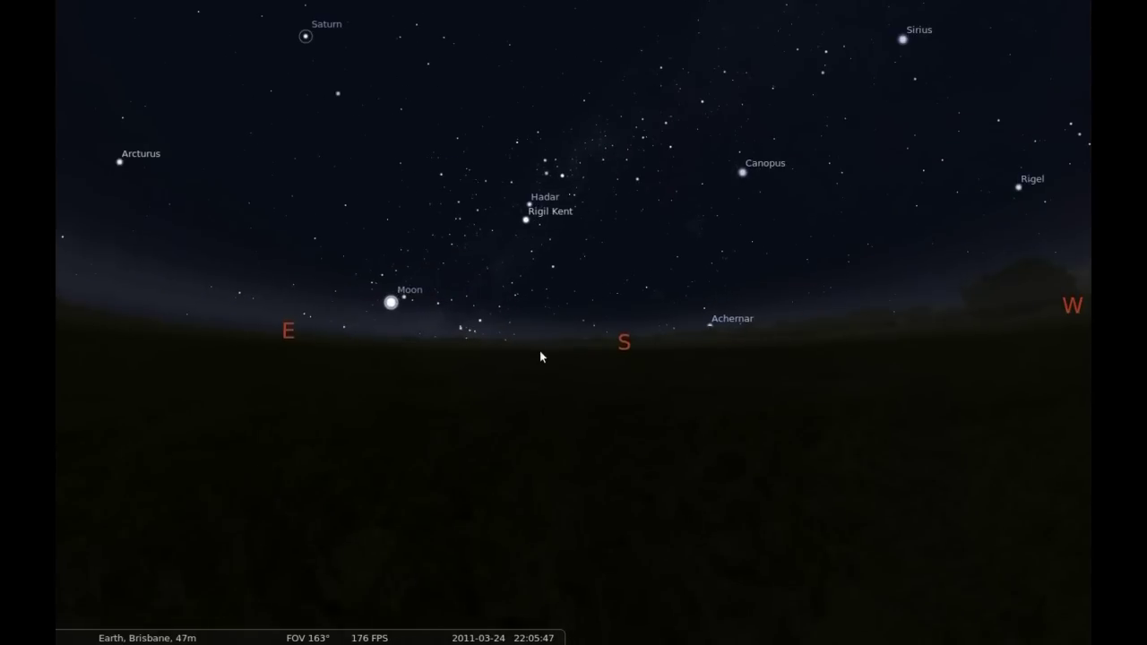
click(391, 303)
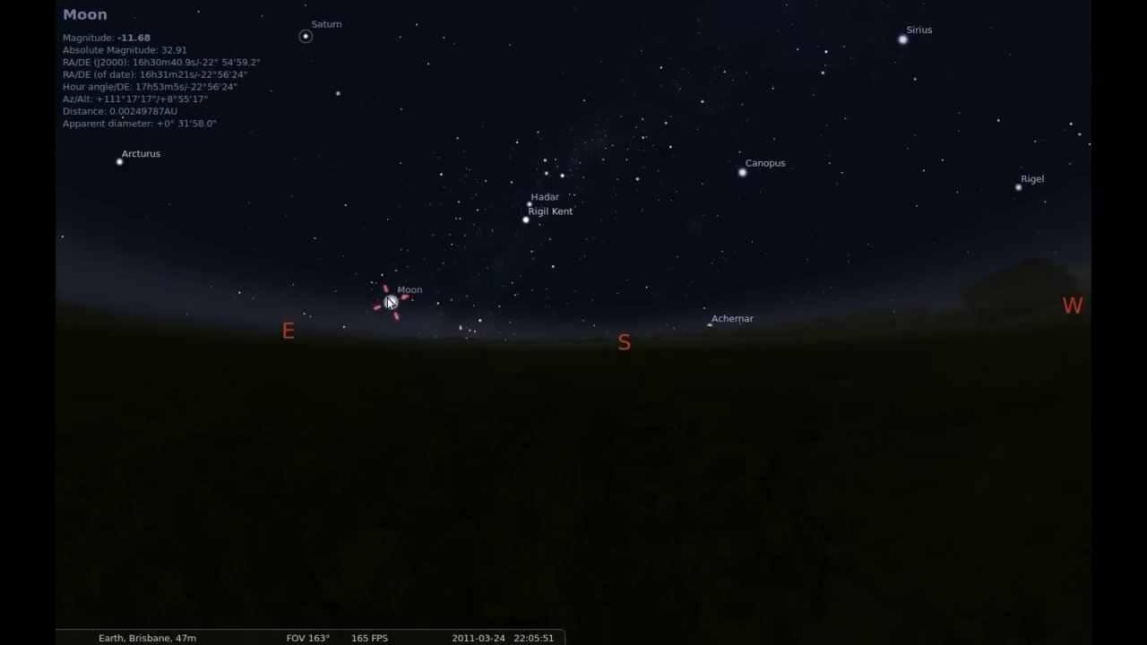
mouse_move(363, 632)
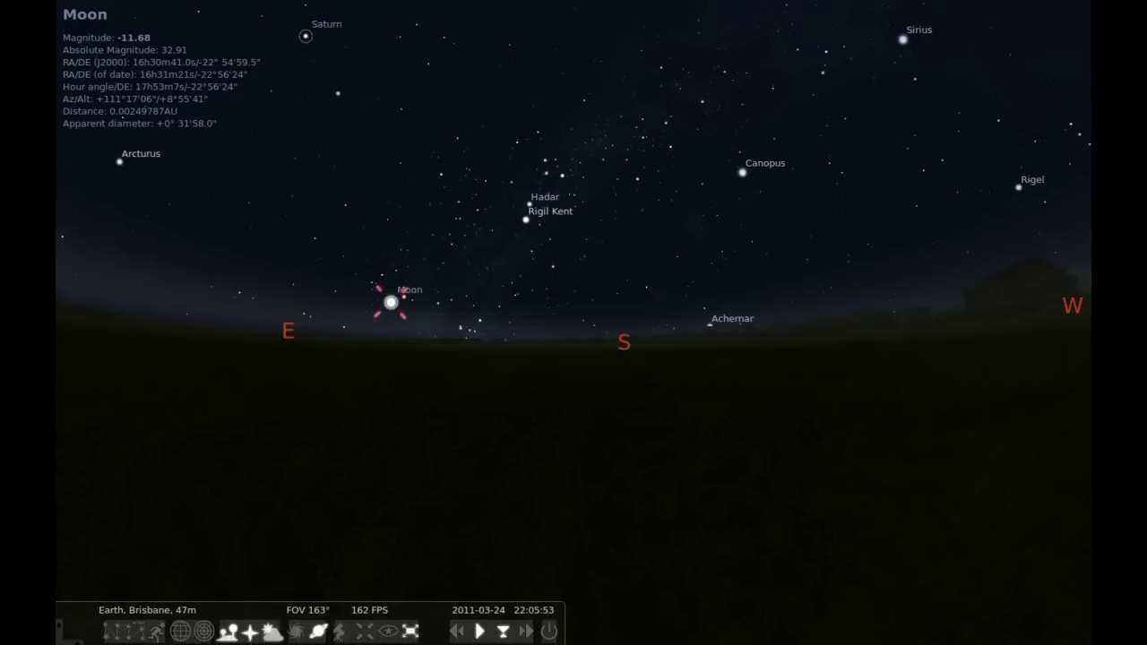
click(362, 631)
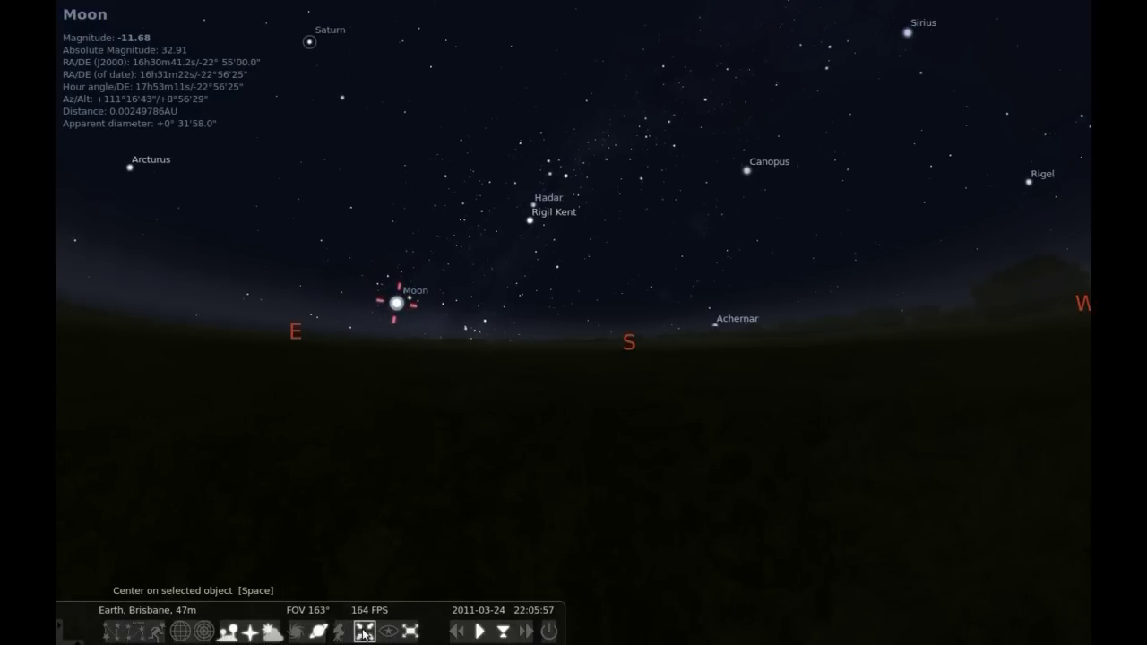
Zoom in until the Moon fills the view, then zoom back out among the stars.
scroll(605, 339, up, 5)
key(slash)
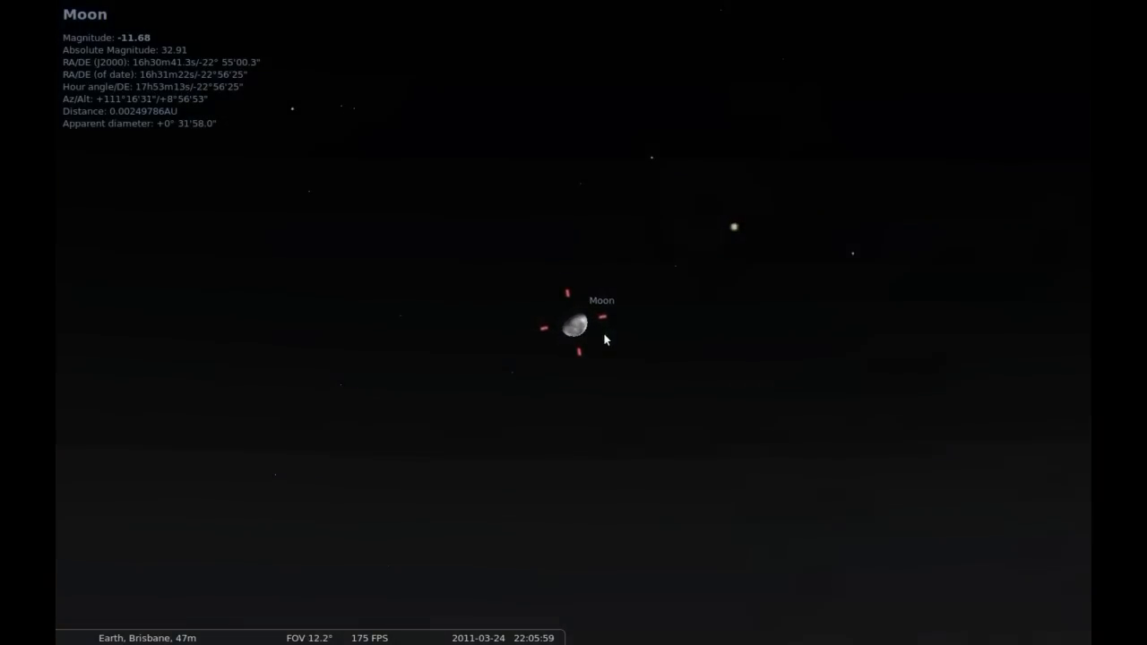
scroll(604, 339, down, 1)
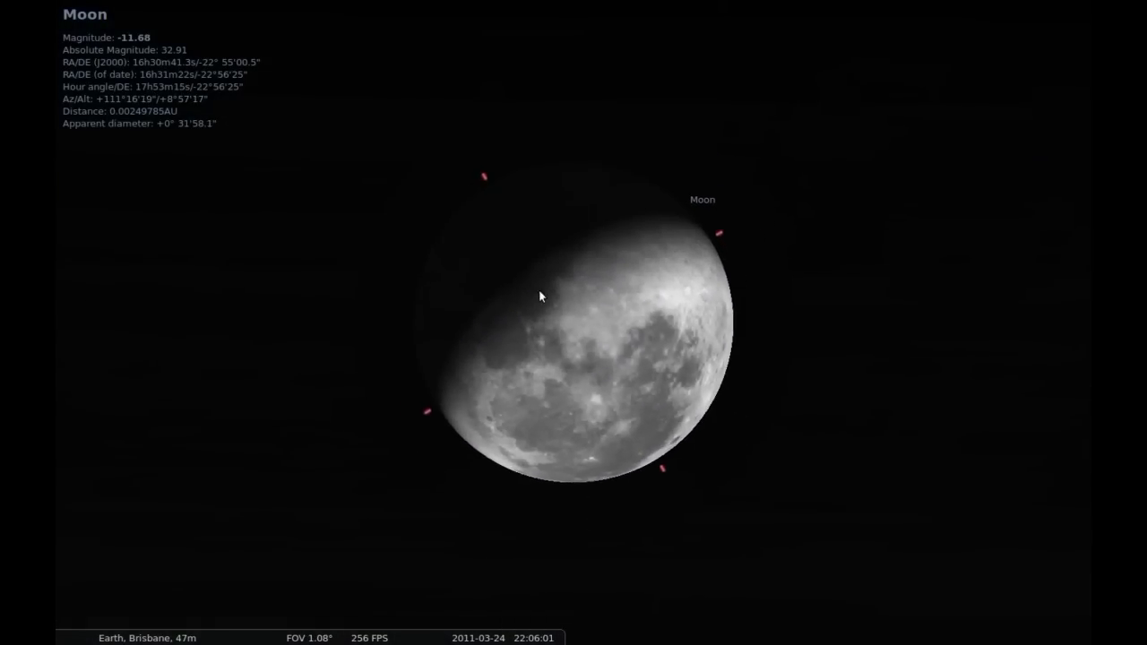
scroll(507, 341, down, 1)
key(backslash)
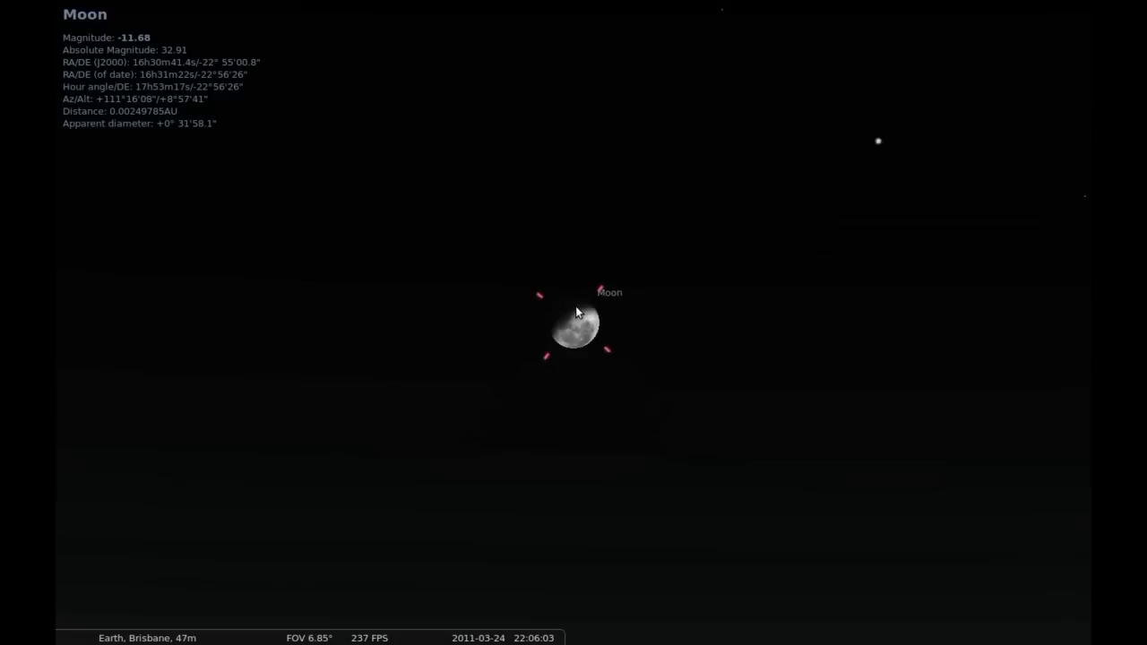
scroll(589, 332, down, 4)
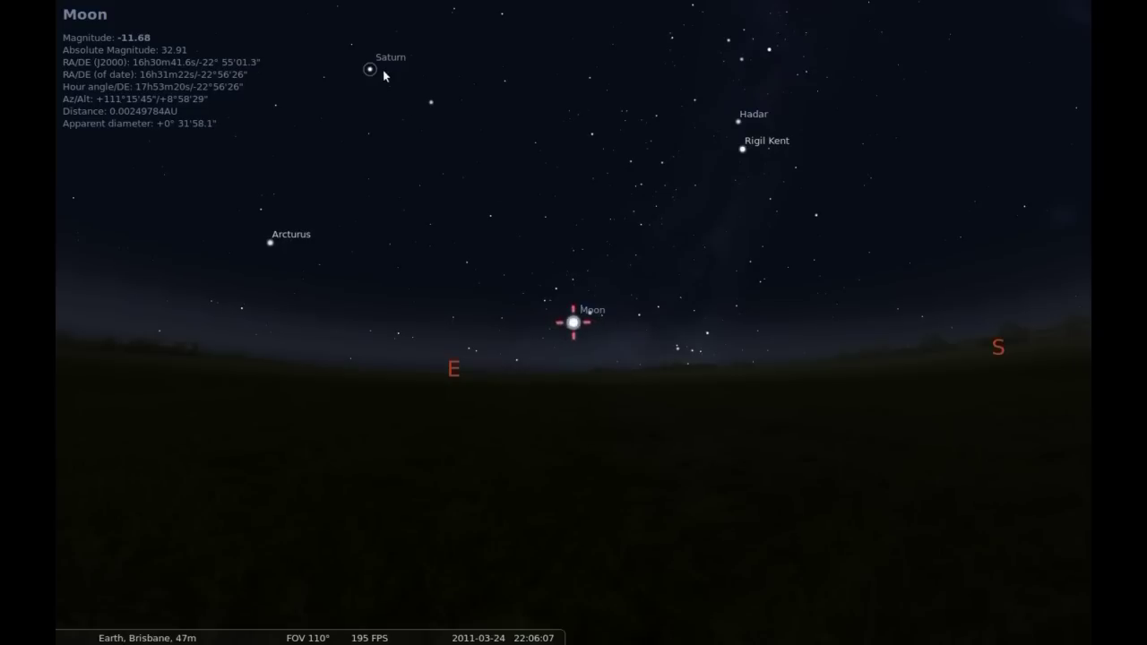
Select and centre Saturn, zoom in on its rings and moons, then zoom back out.
click(371, 71)
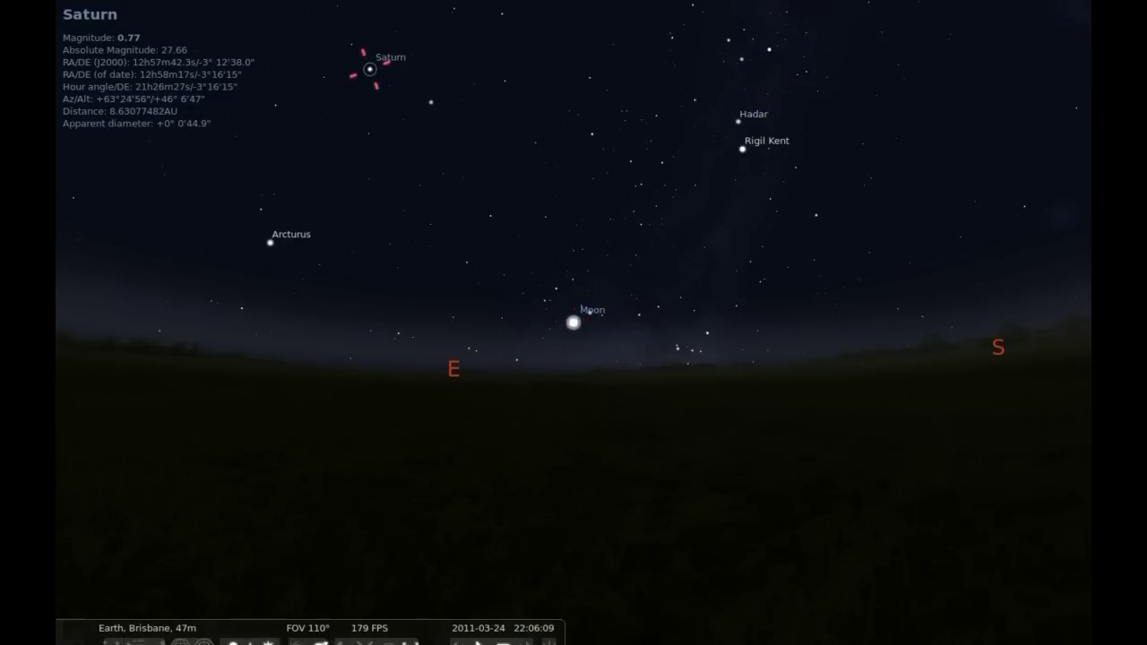
click(365, 631)
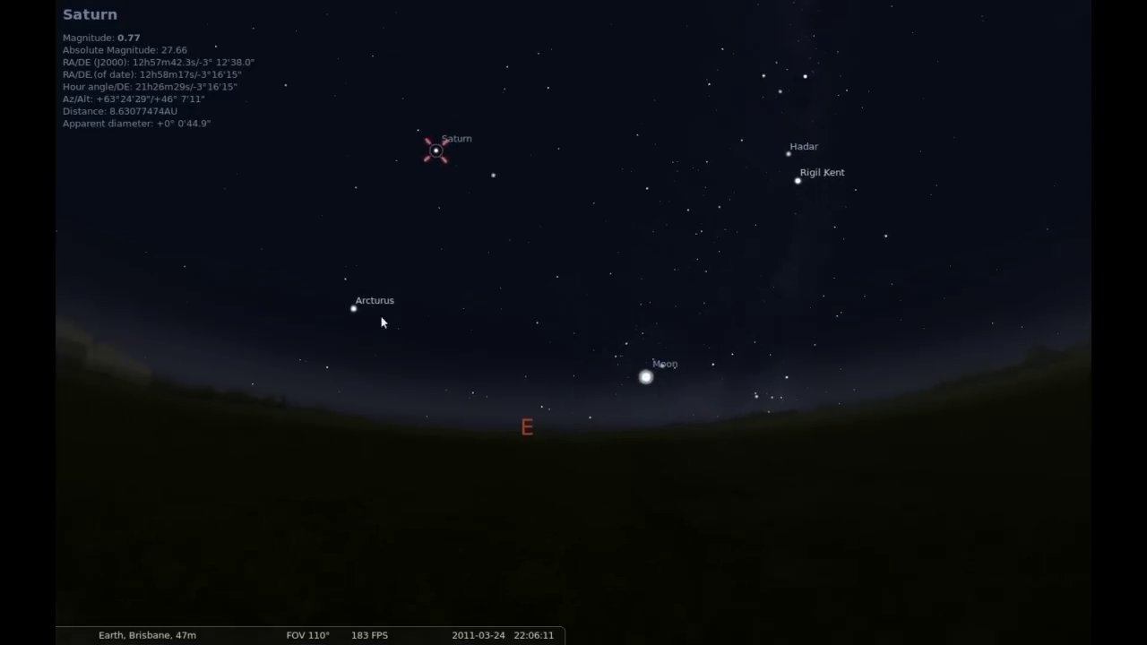
key(slash)
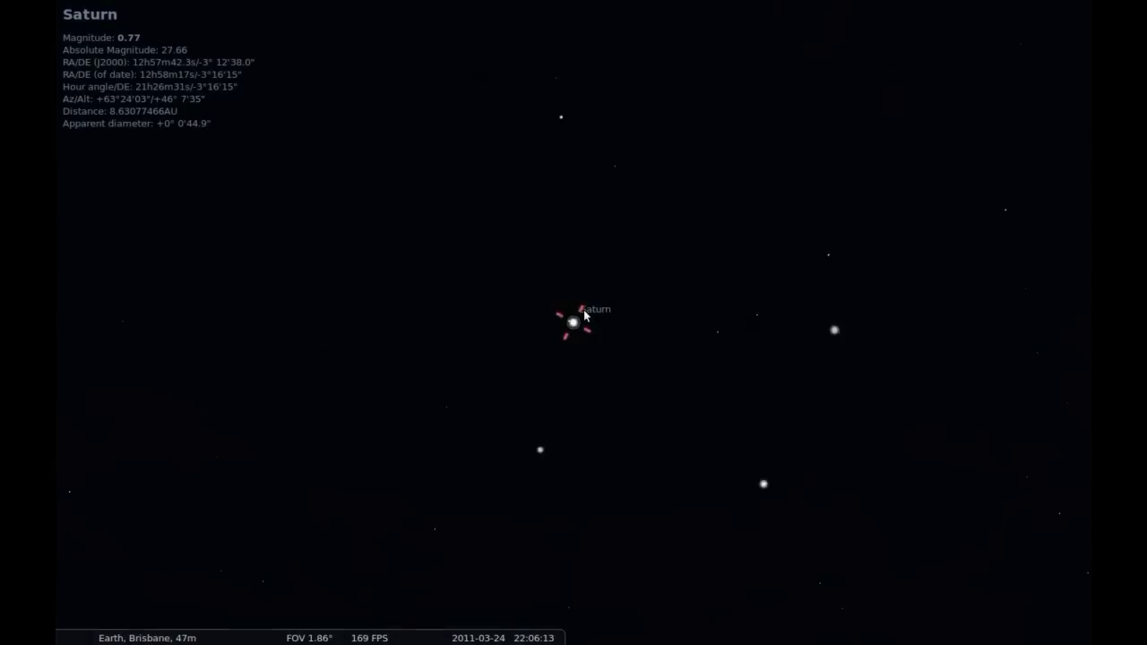
scroll(561, 358, up, 2)
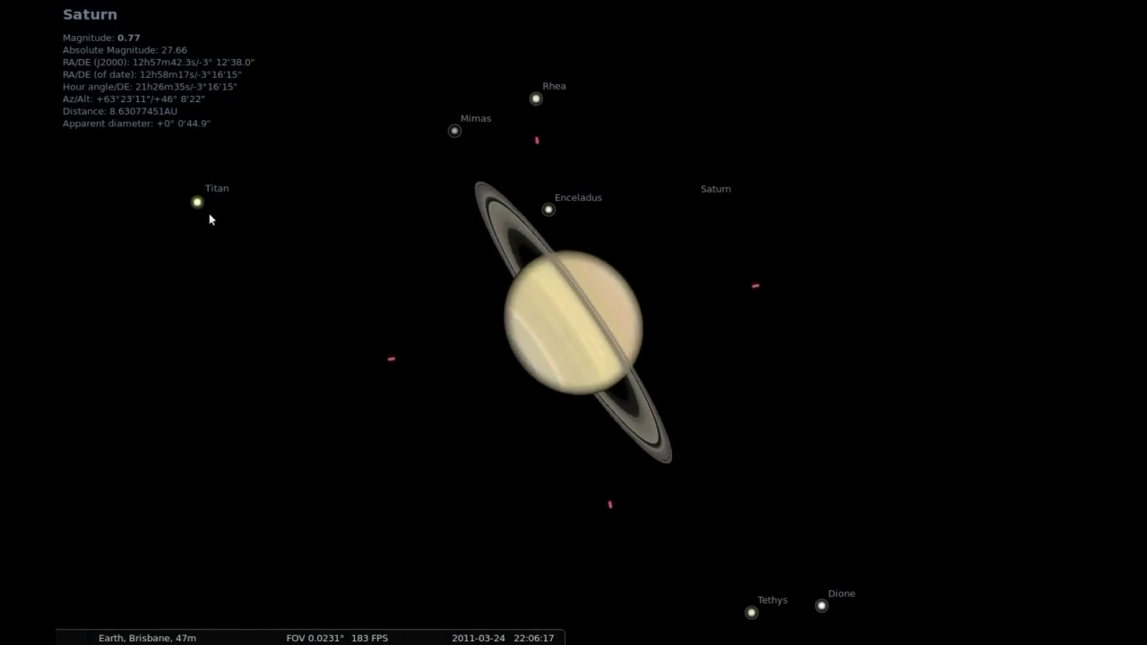
scroll(419, 359, down, 5)
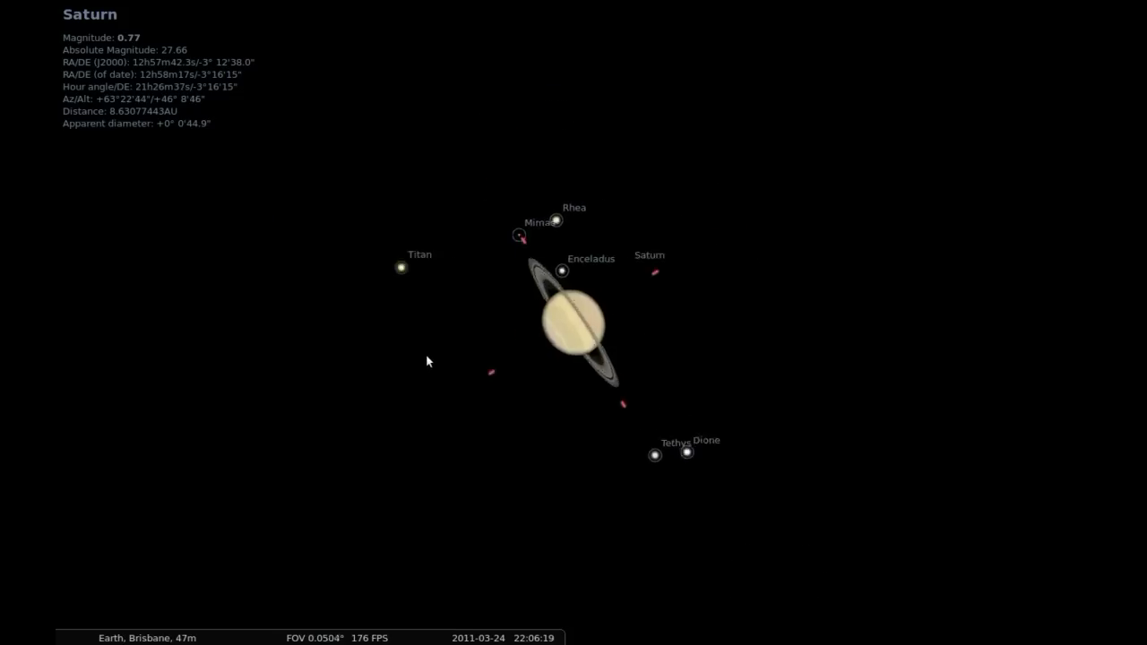
scroll(447, 376, down, 5)
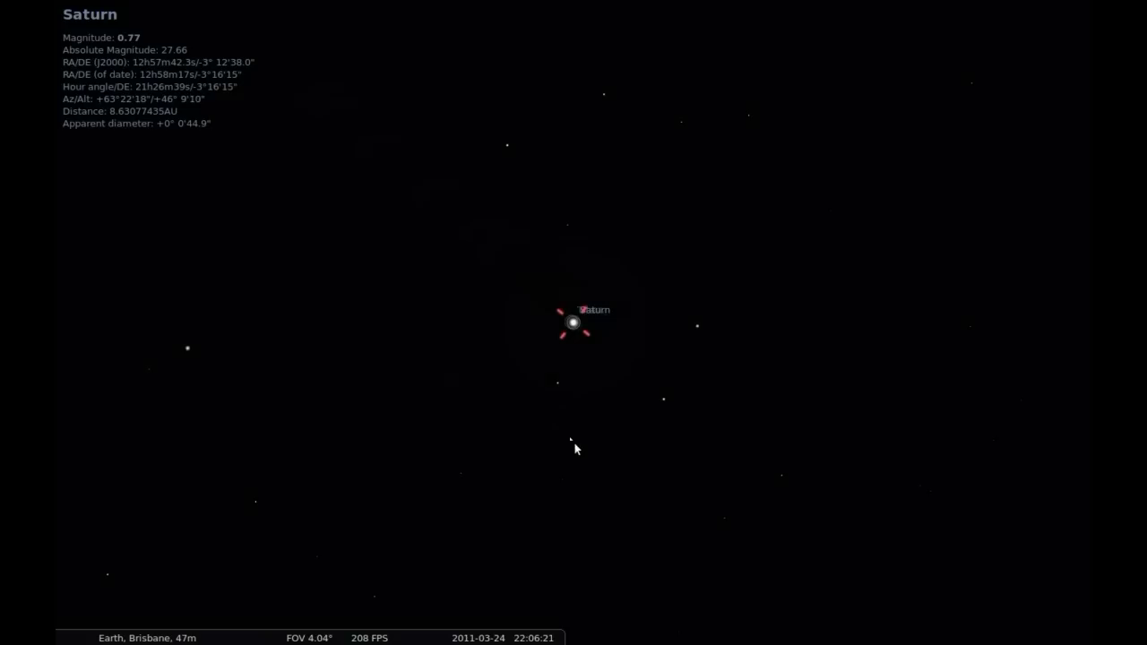
scroll(584, 448, down, 5)
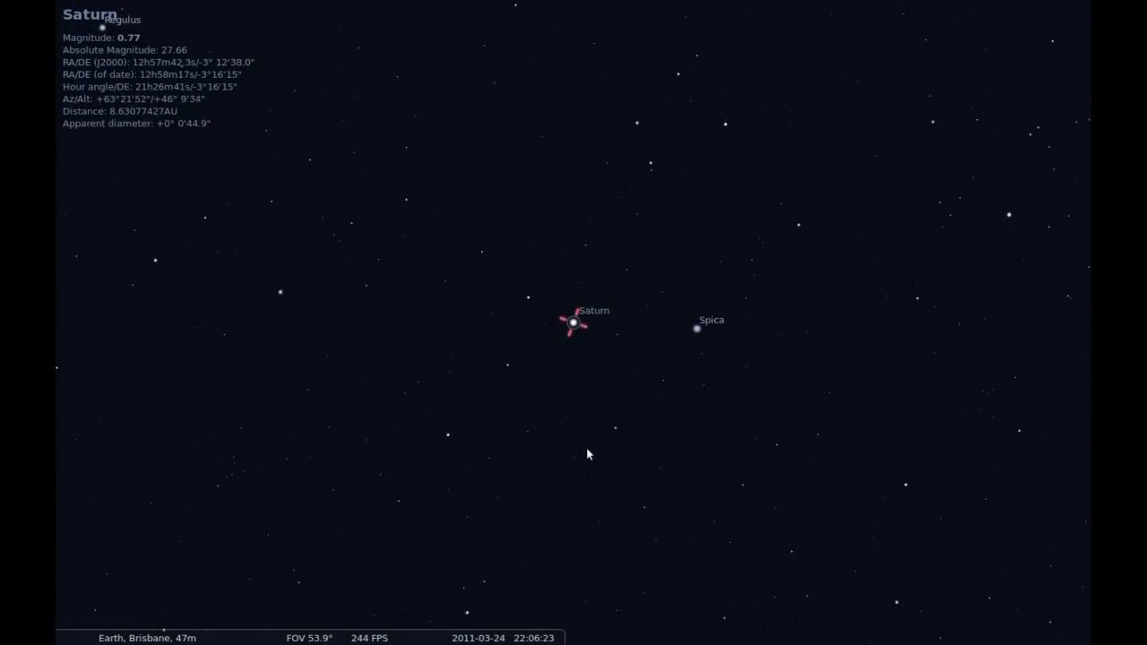
Show constellation lines, names and artwork, then shift the sky to reframe them.
mouse_move(114, 635)
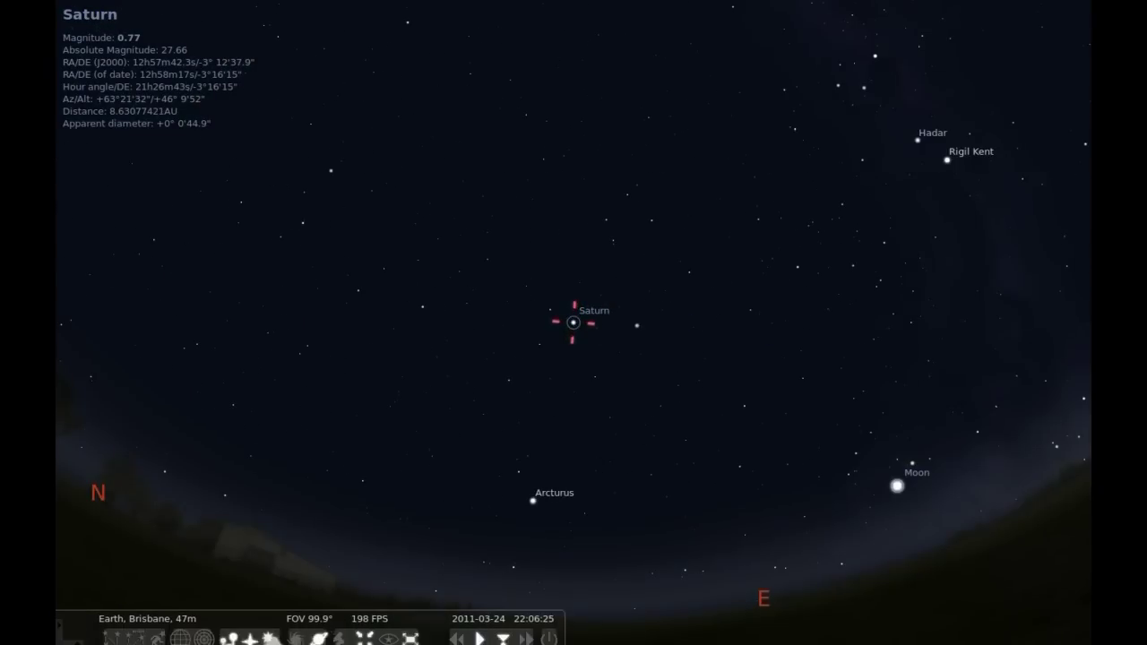
click(112, 632)
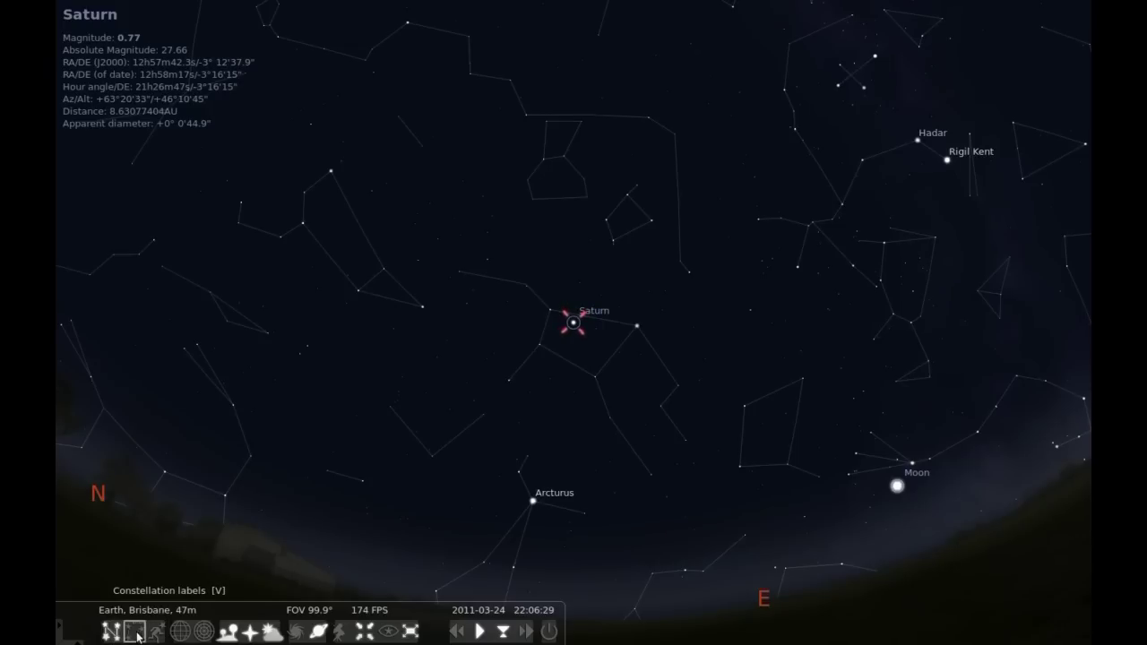
click(135, 632)
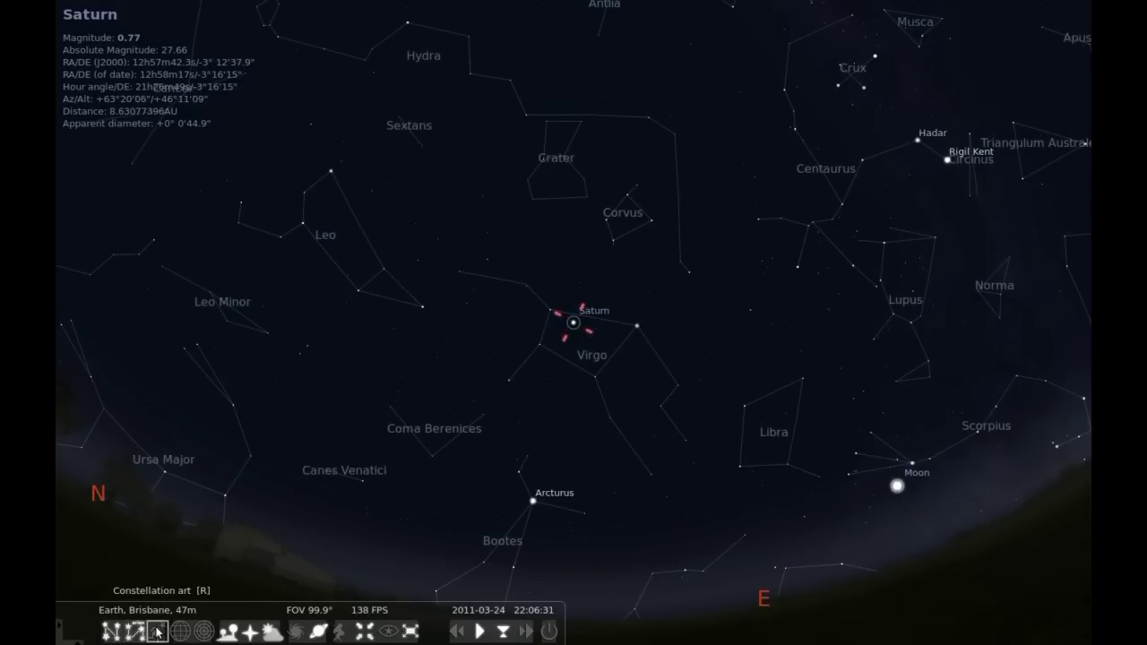
click(157, 632)
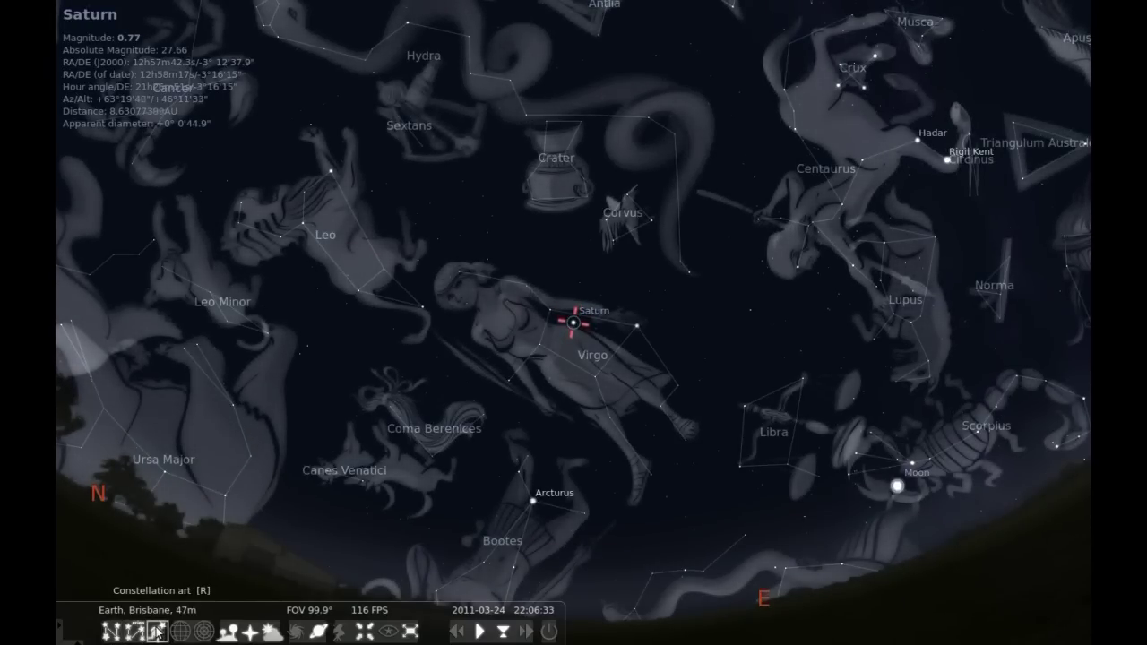
drag(404, 378, 456, 427)
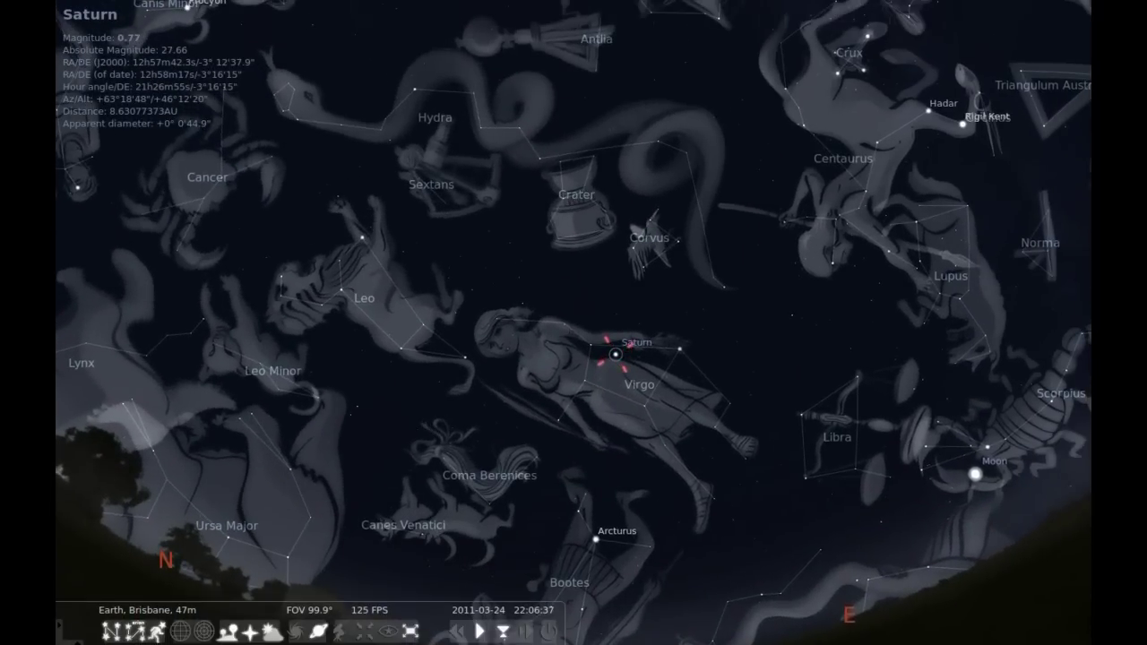
Toggle the equatorial and azimuthal grids on and off, hide the ground, and pan toward Ursa Major.
click(183, 632)
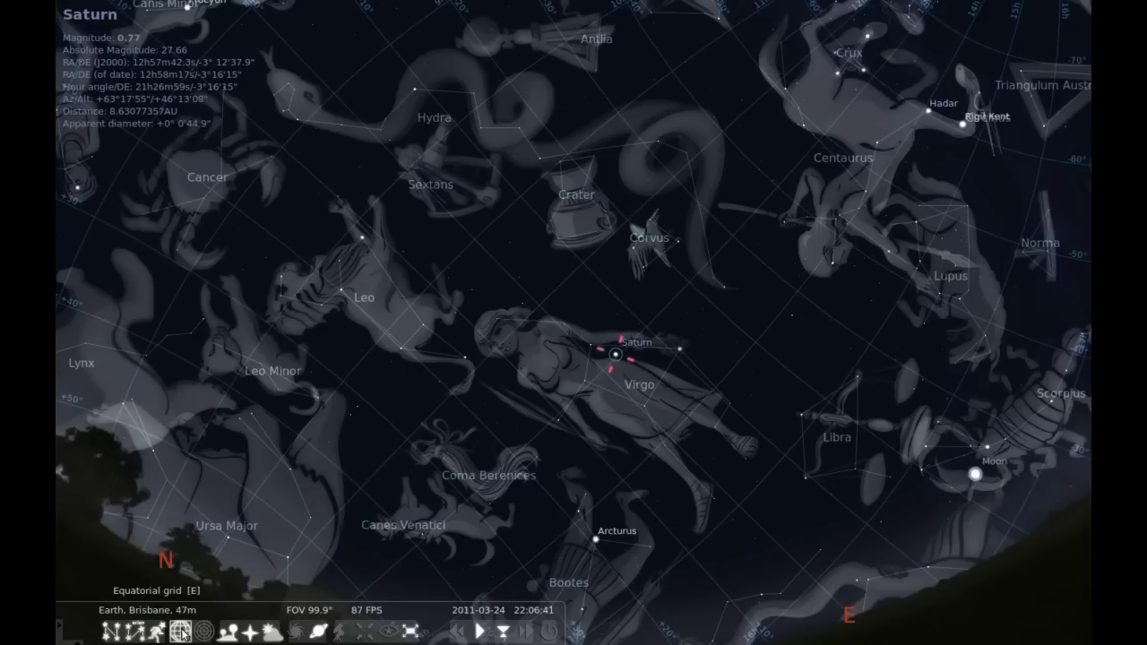
click(183, 633)
click(206, 631)
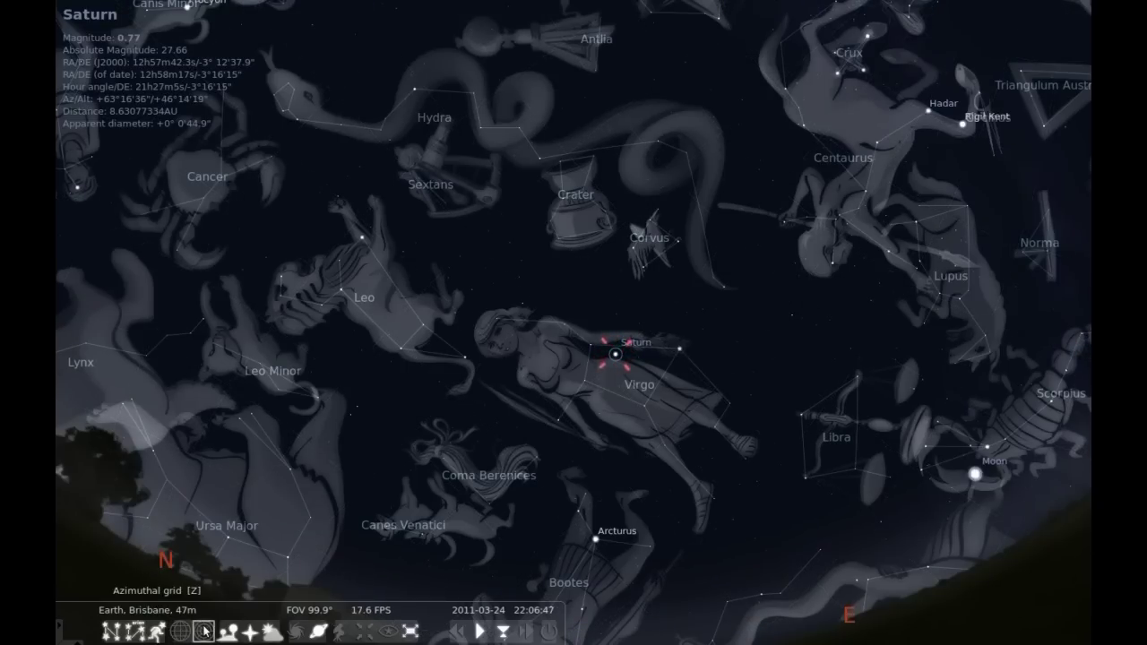
click(205, 631)
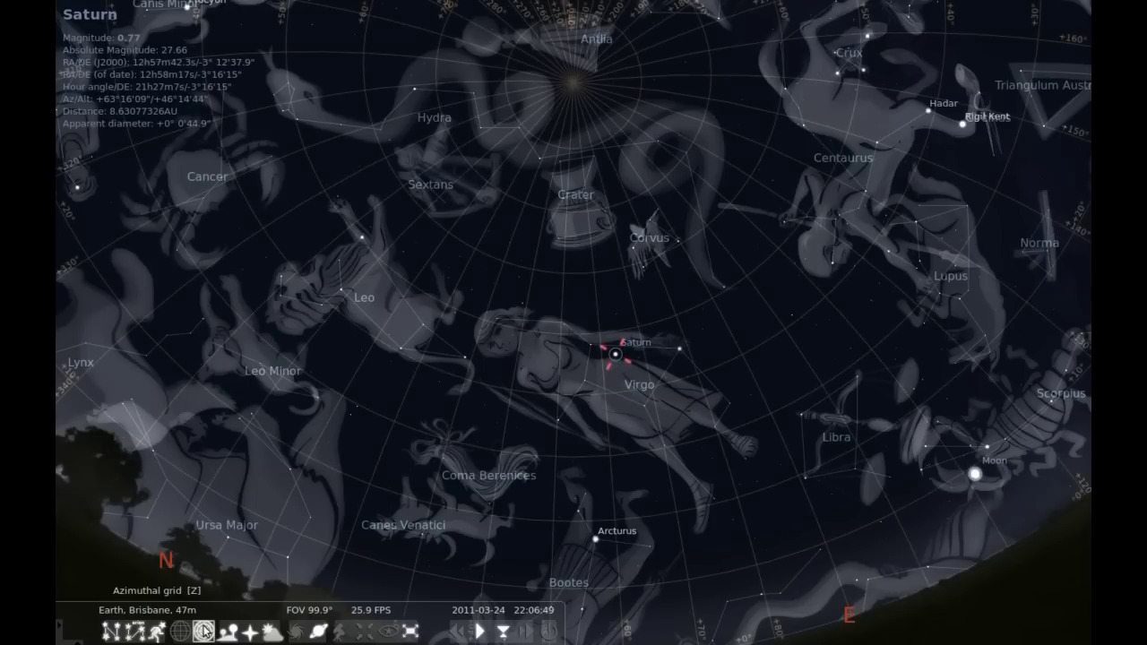
click(205, 631)
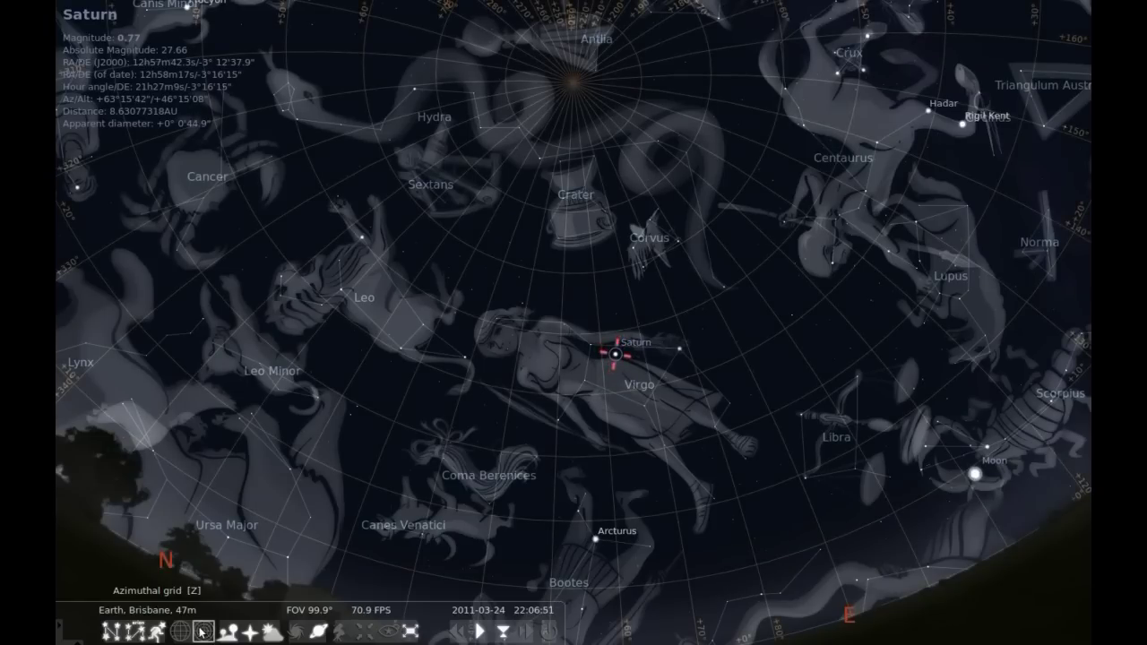
click(228, 633)
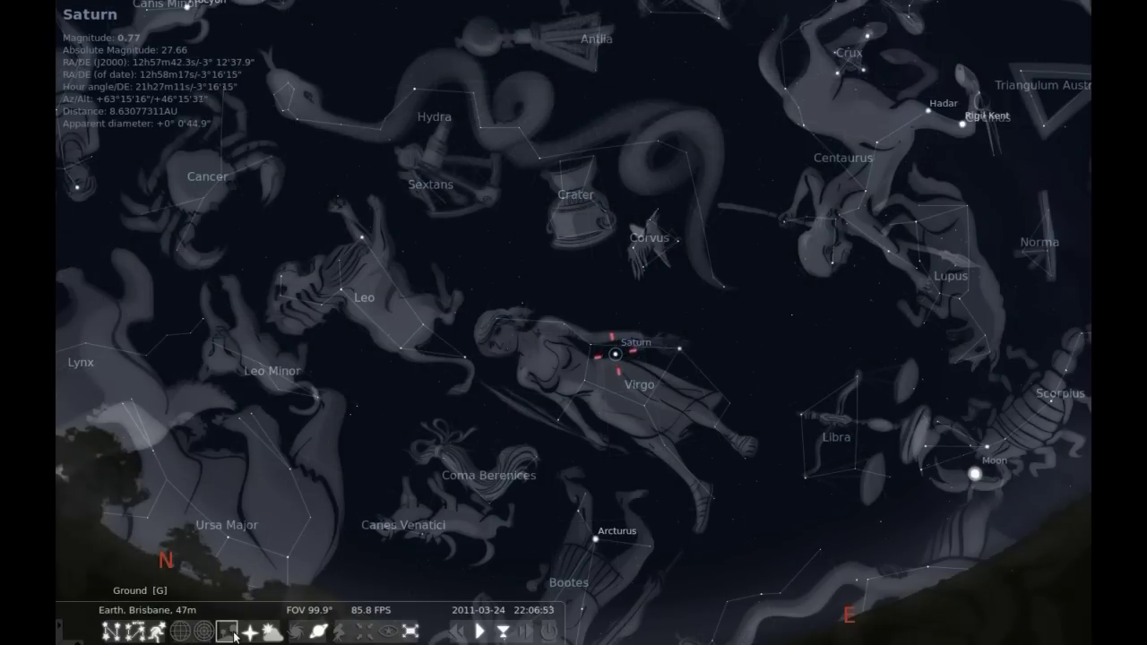
drag(427, 434, 414, 367)
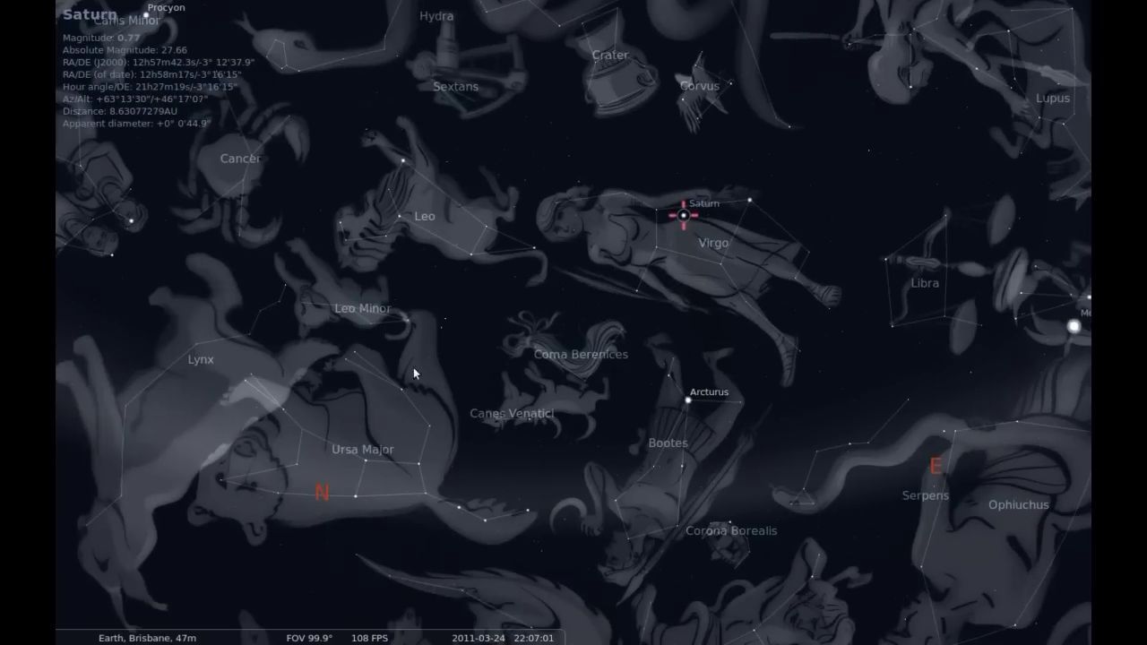
Restore the ground, hide constellation artwork, names and lines, toggle compass letters, and turn off atmosphere.
mouse_move(275, 633)
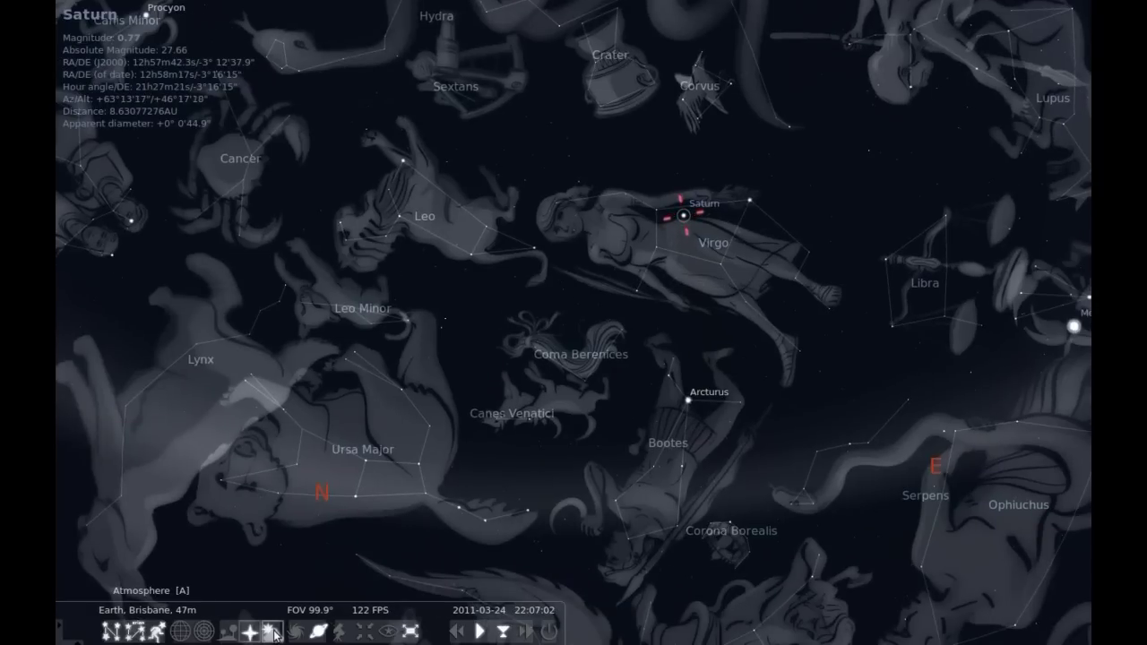
click(228, 632)
click(157, 632)
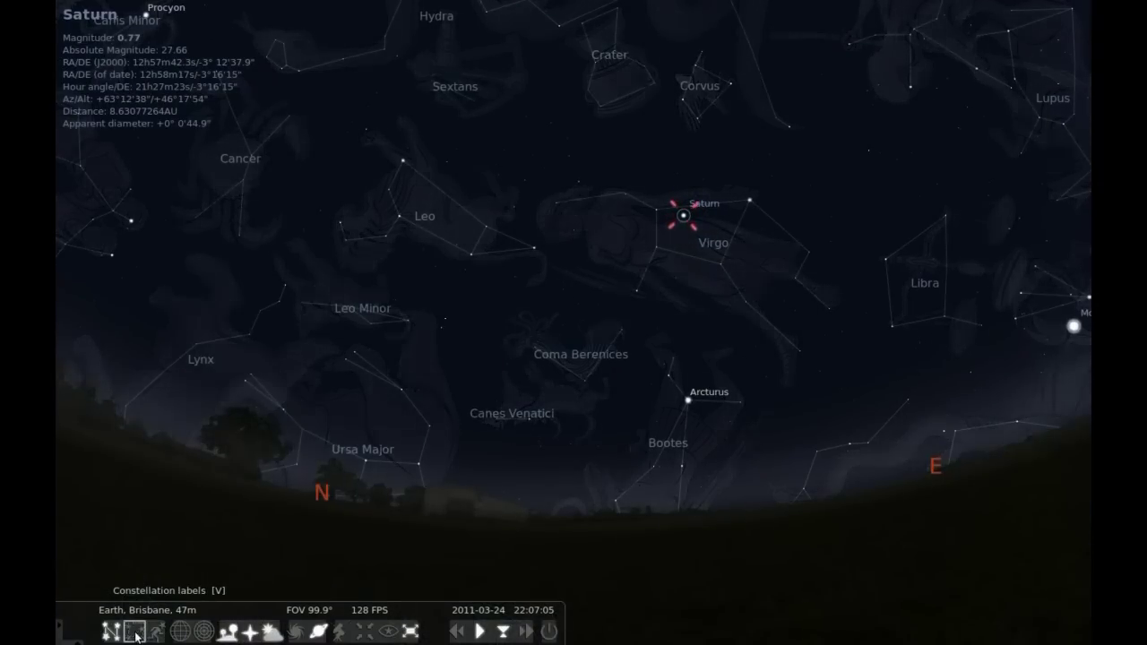
click(134, 632)
key(c)
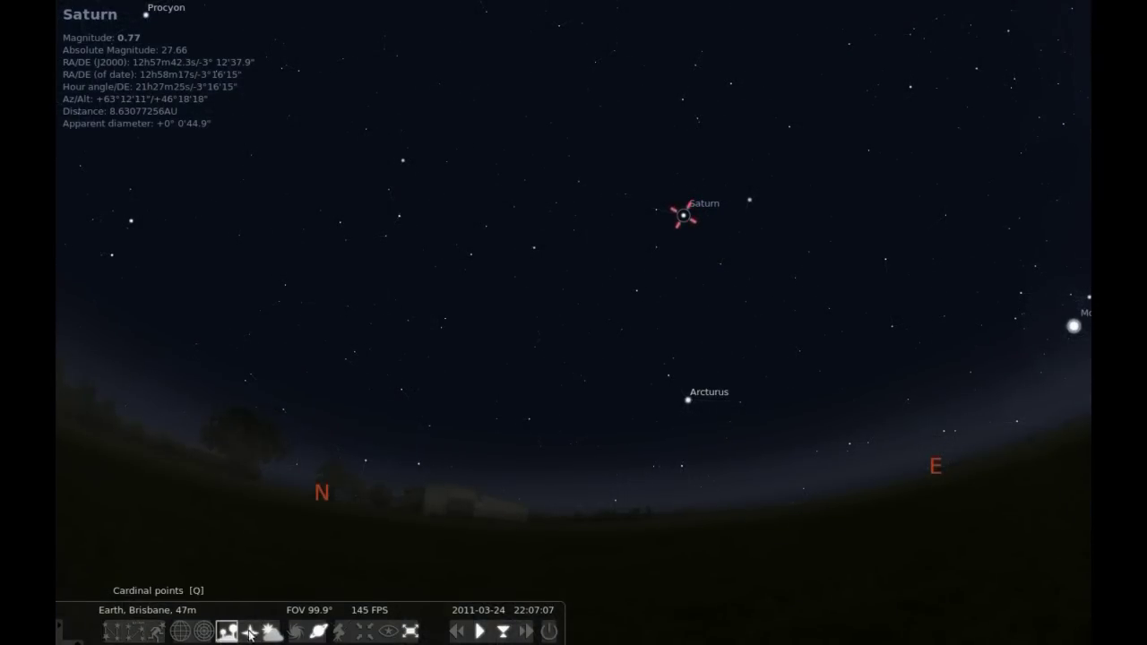
click(255, 634)
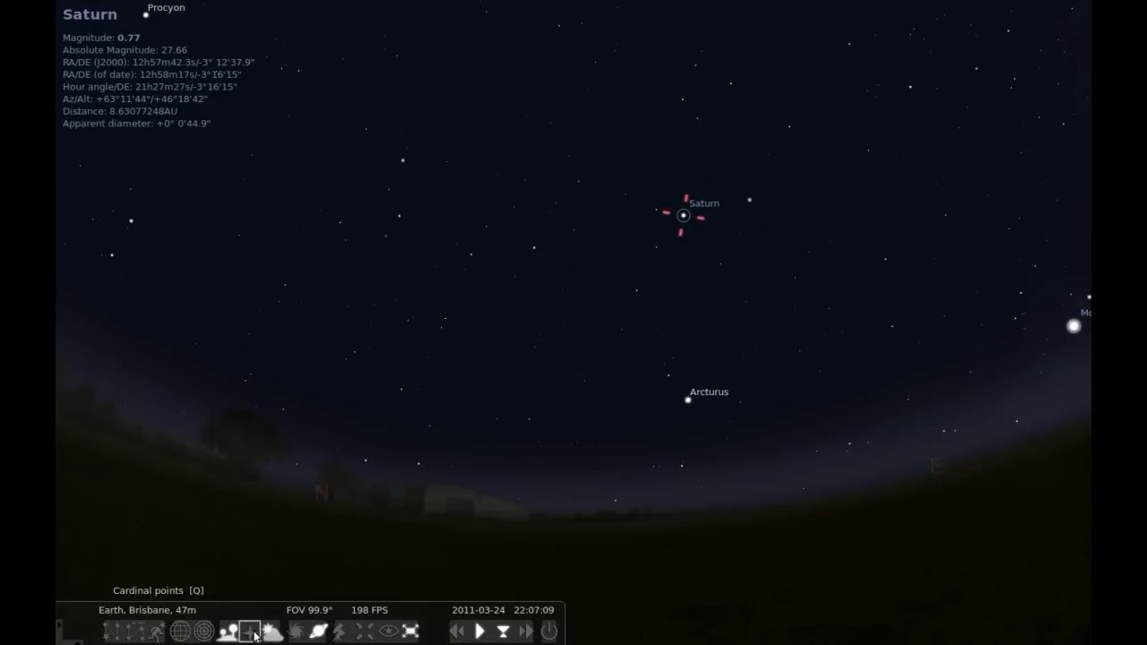
click(252, 634)
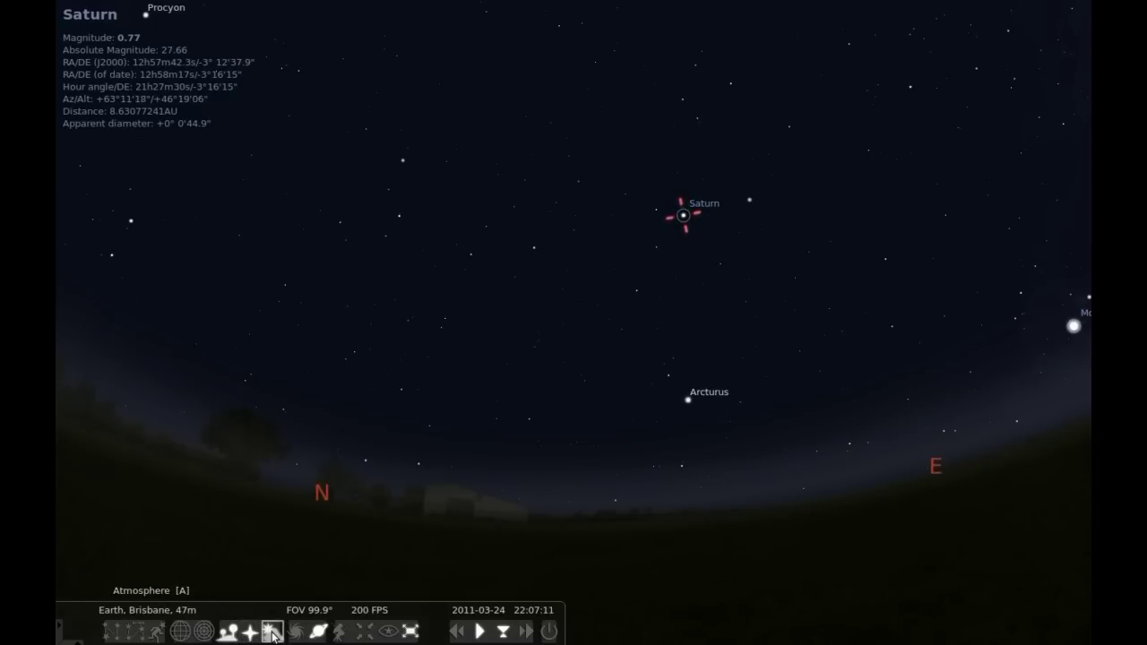
click(273, 633)
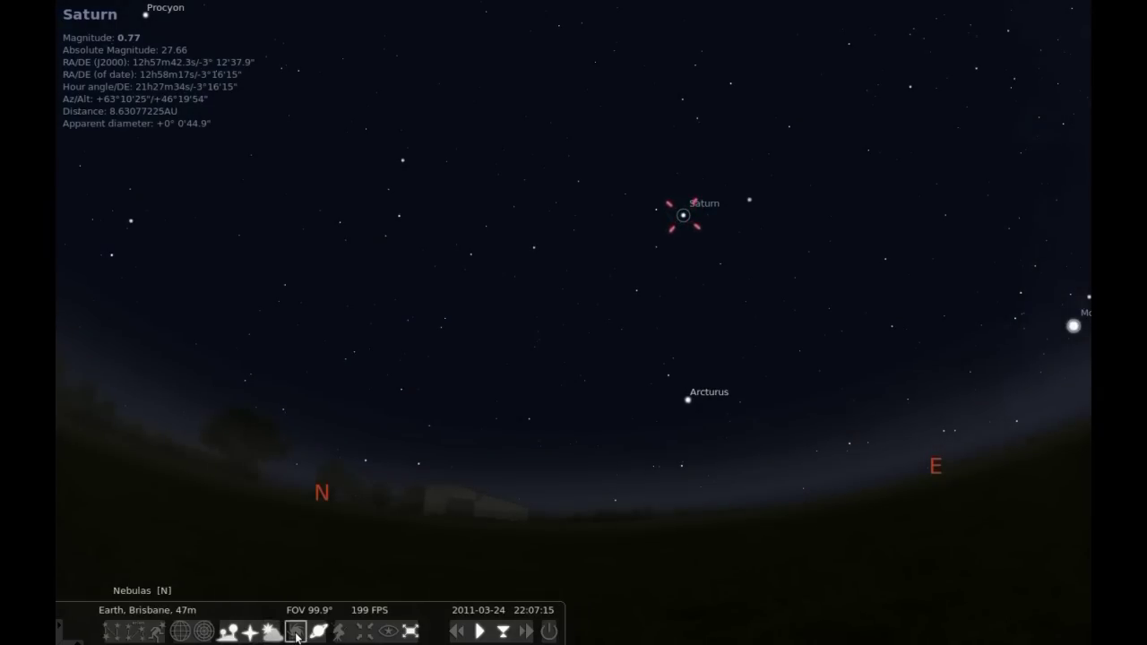
Pan toward the Moon, toggle planet labels off and on, and try equatorial mount before returning to azimuthal.
drag(717, 347, 290, 438)
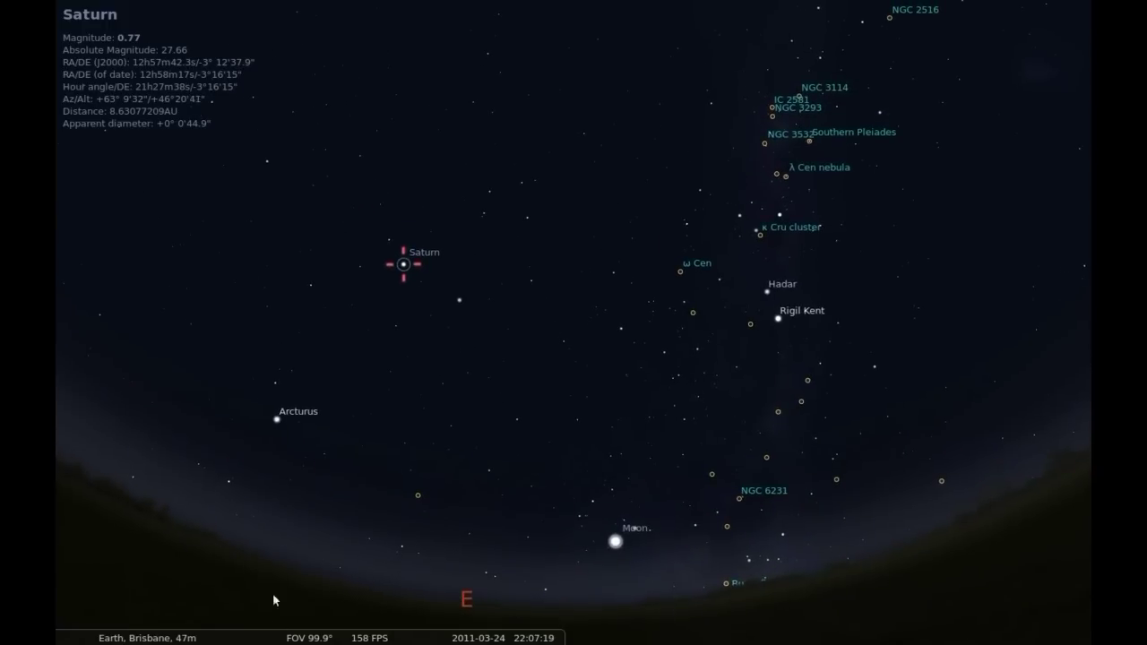
mouse_move(296, 630)
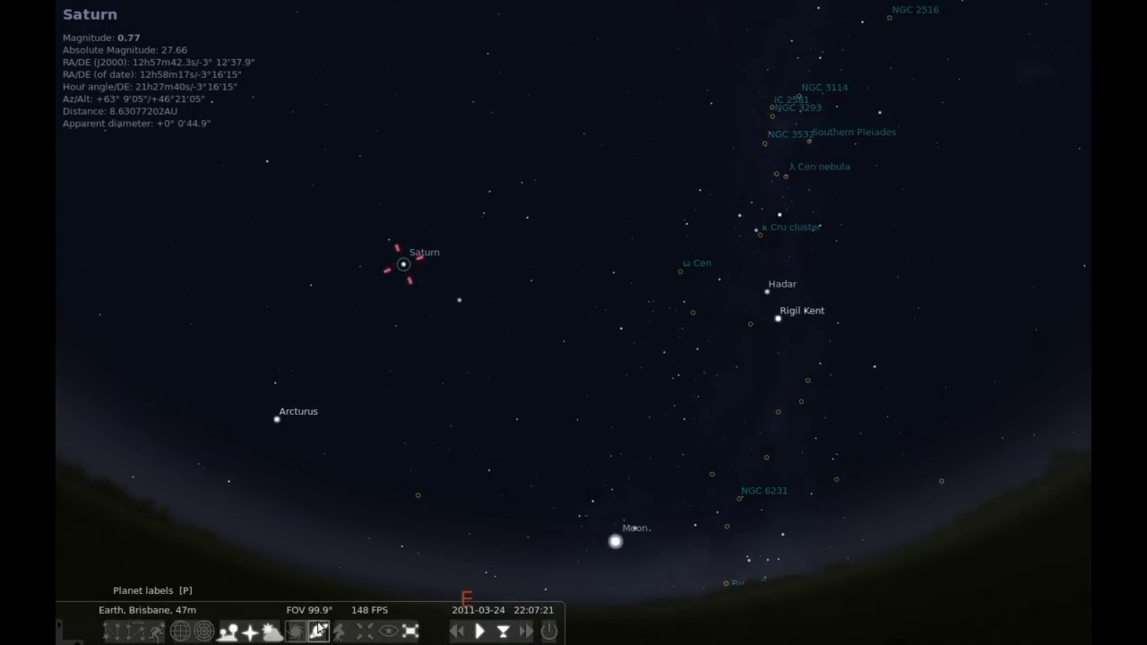
click(318, 629)
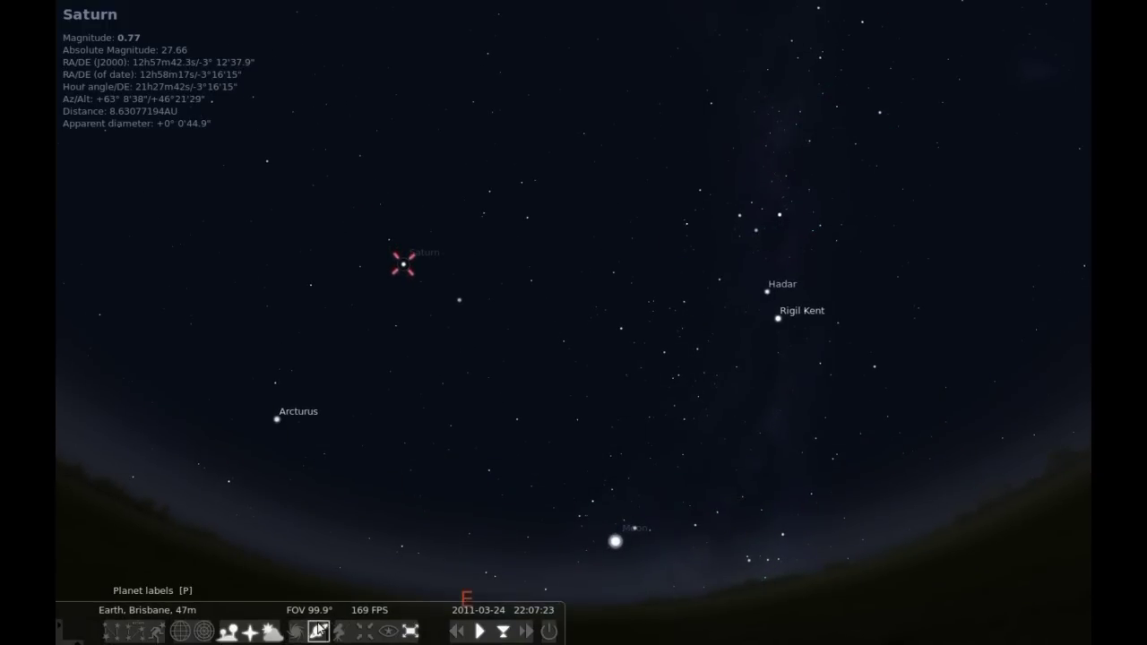
click(318, 629)
click(341, 632)
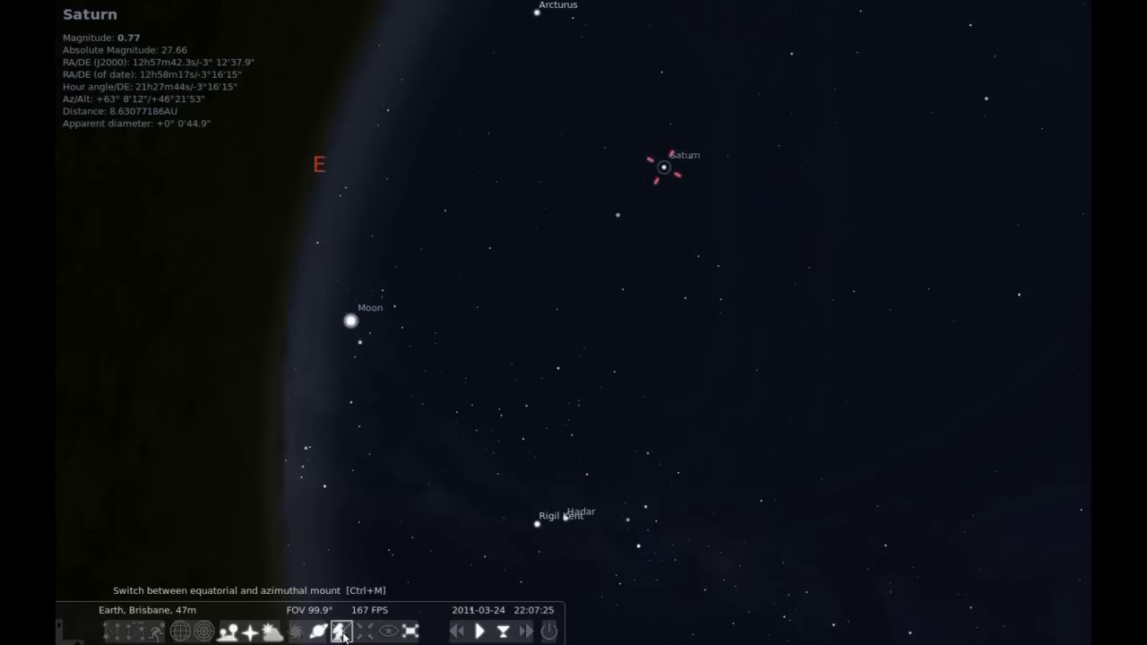
click(341, 631)
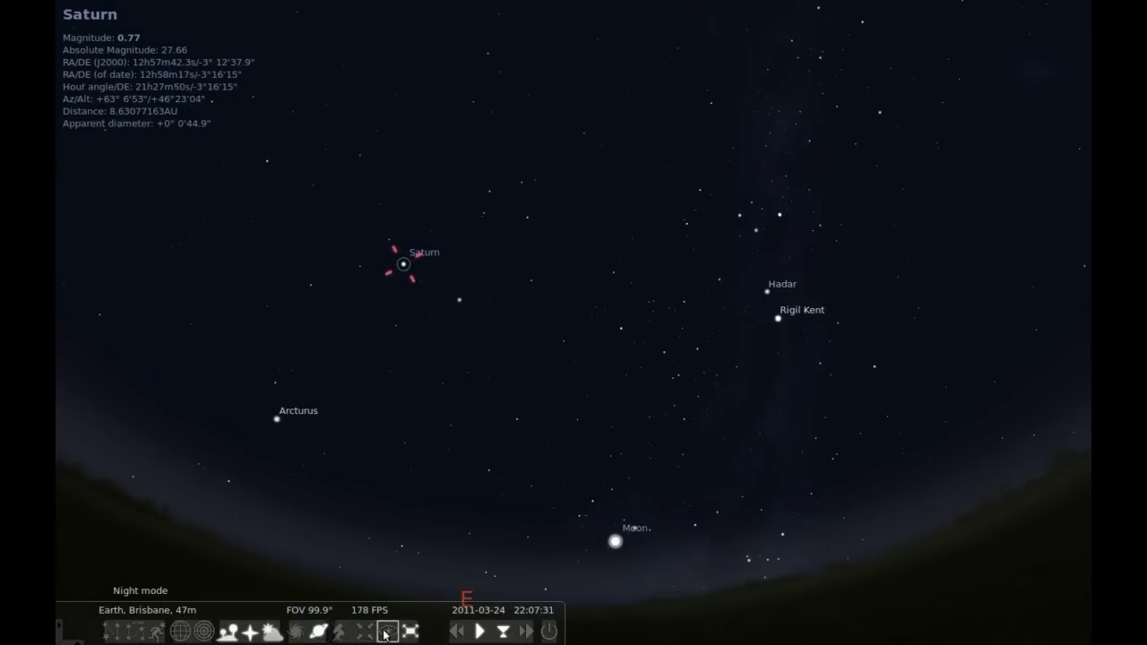
Turn Night mode on, tilt the view up, then turn Night mode back off.
click(387, 632)
drag(439, 500, 471, 499)
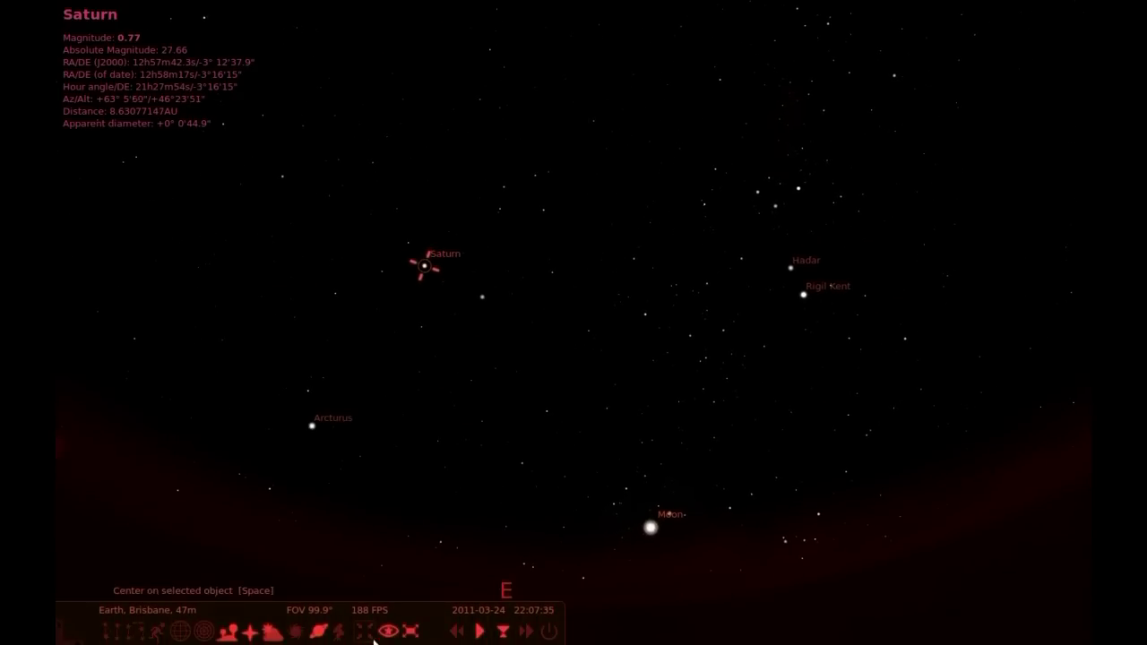
click(387, 631)
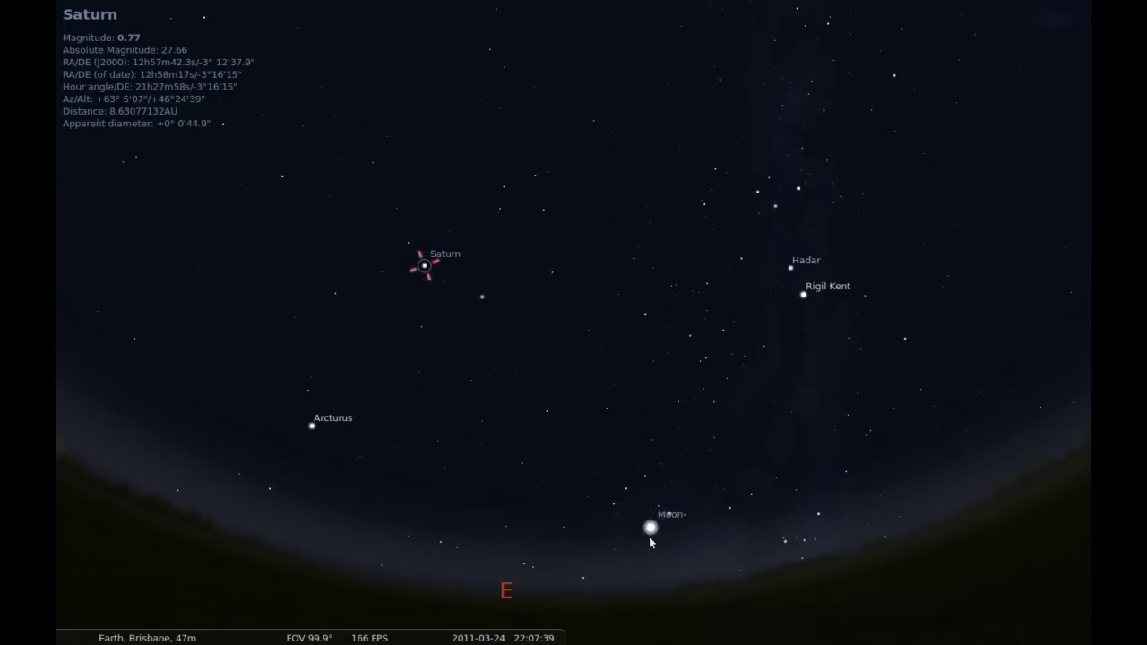
Select the Moon to show its details (magnitude -11.68) and frame it above the eastern horizon.
click(649, 536)
drag(583, 550, 386, 310)
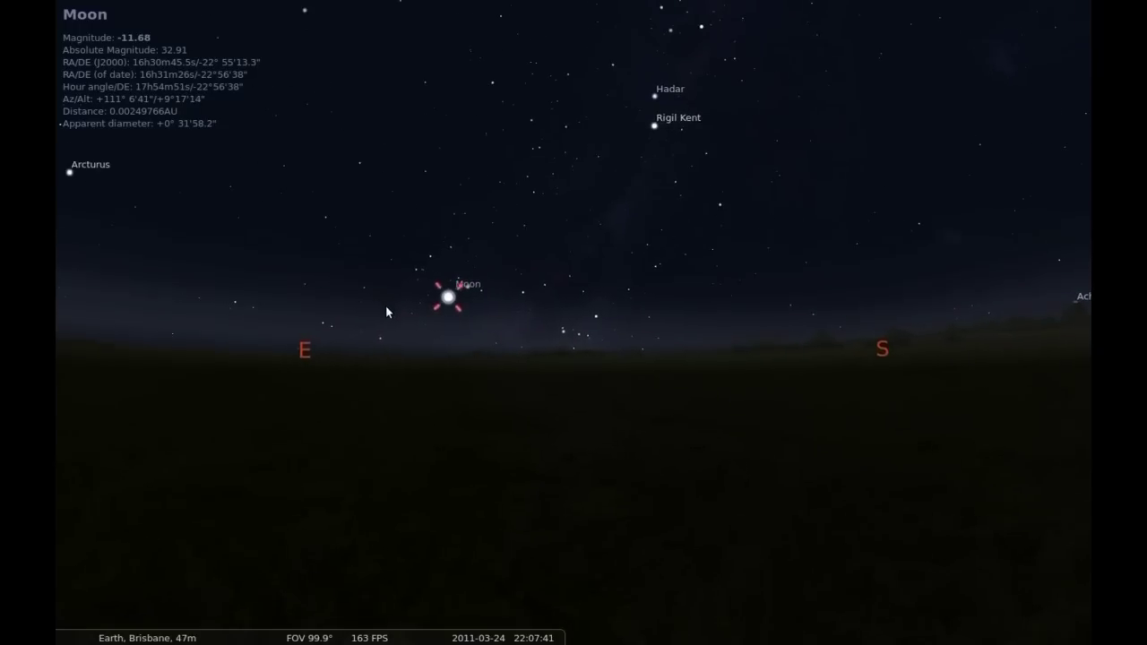
drag(499, 317, 466, 315)
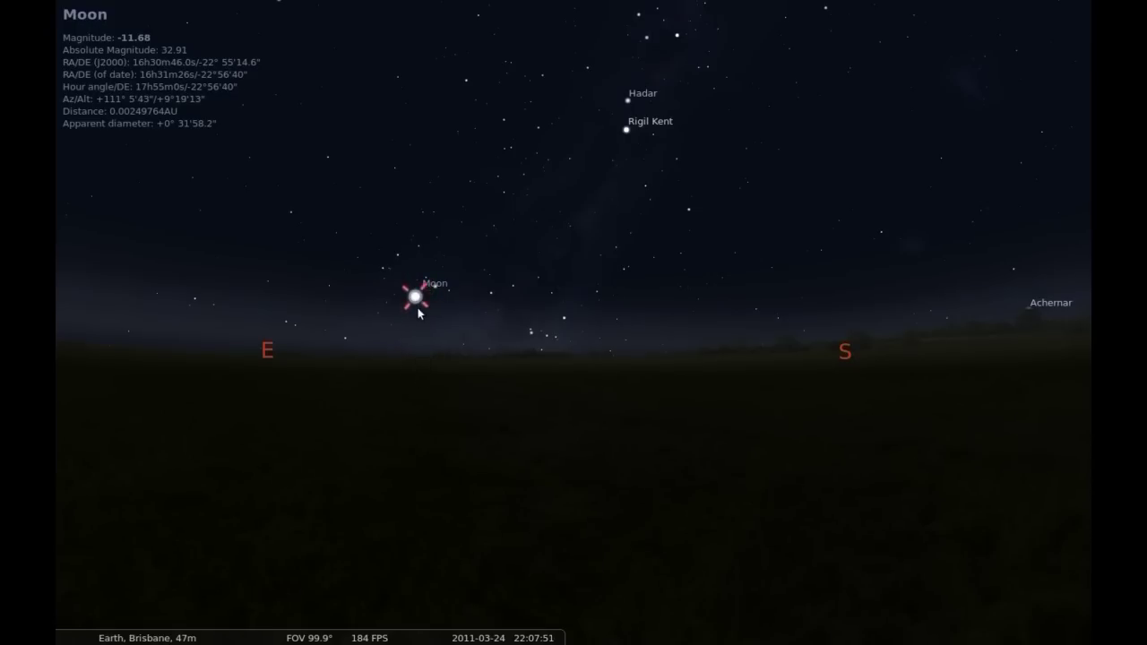
key(alt+Tab)
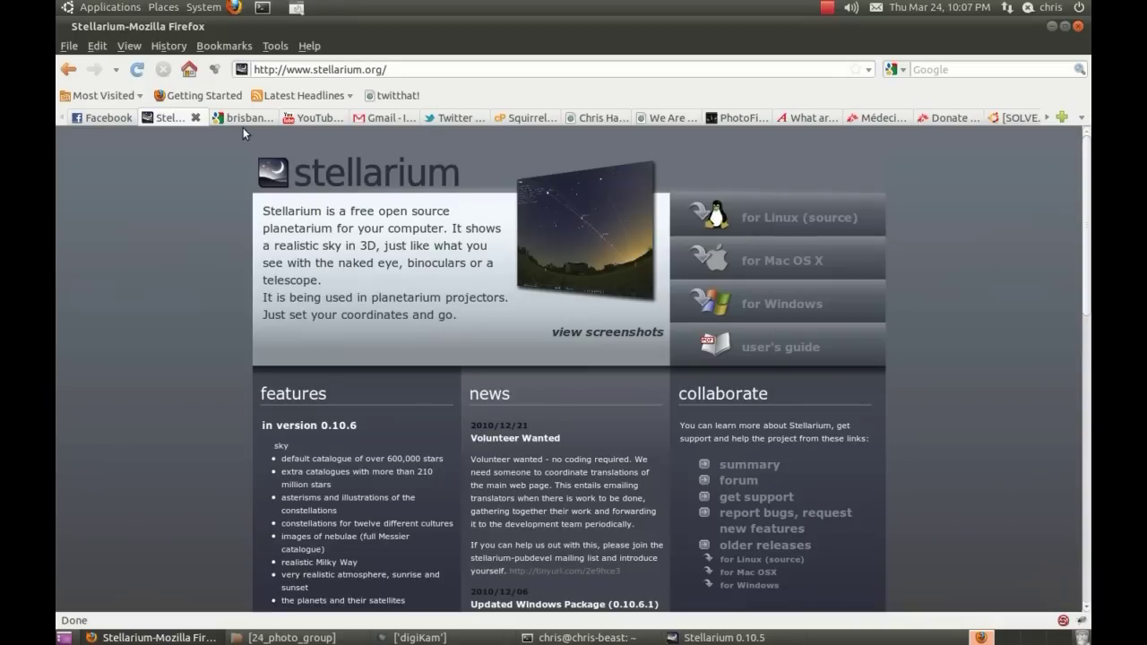
click(240, 123)
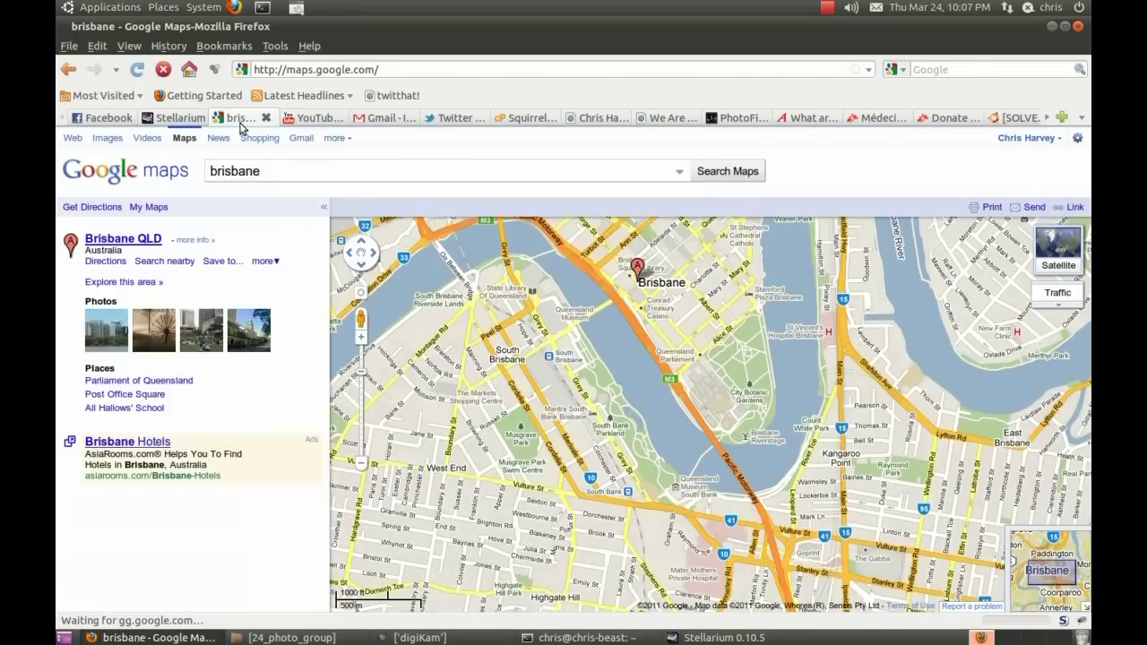
drag(654, 293, 640, 360)
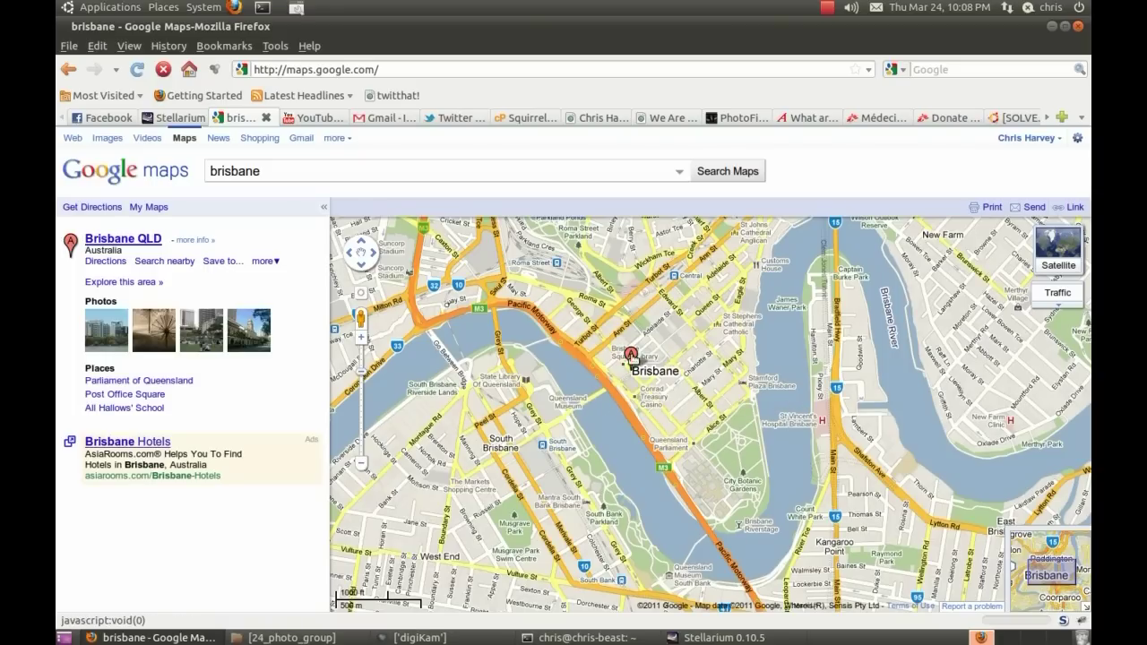
scroll(634, 357, down, 2)
scroll(627, 361, down, 3)
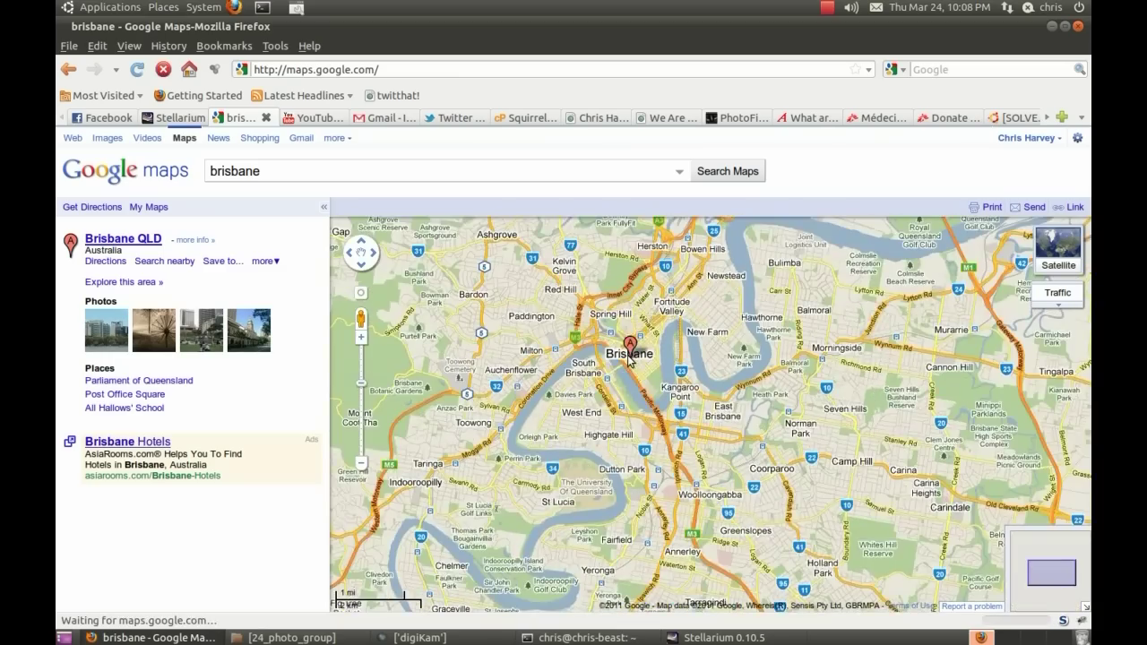
scroll(625, 362, up, 3)
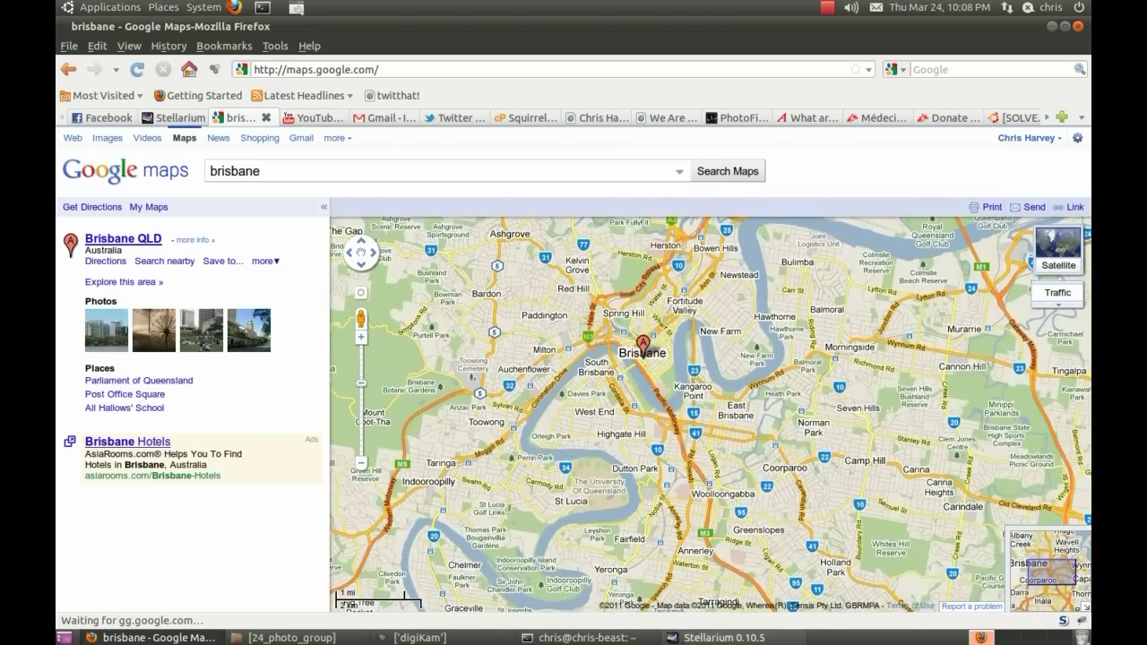
click(721, 639)
scroll(502, 353, down, 3)
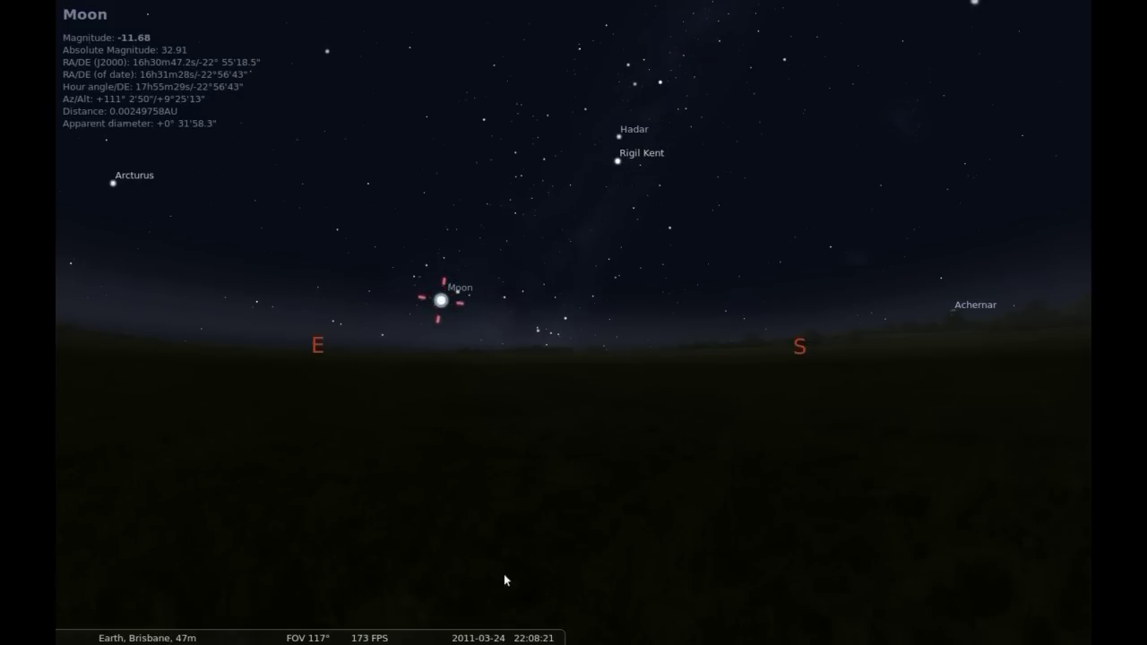
Speed time up twice, slow it once and widen the view until 01:24, Moon about 50° high.
mouse_move(77, 638)
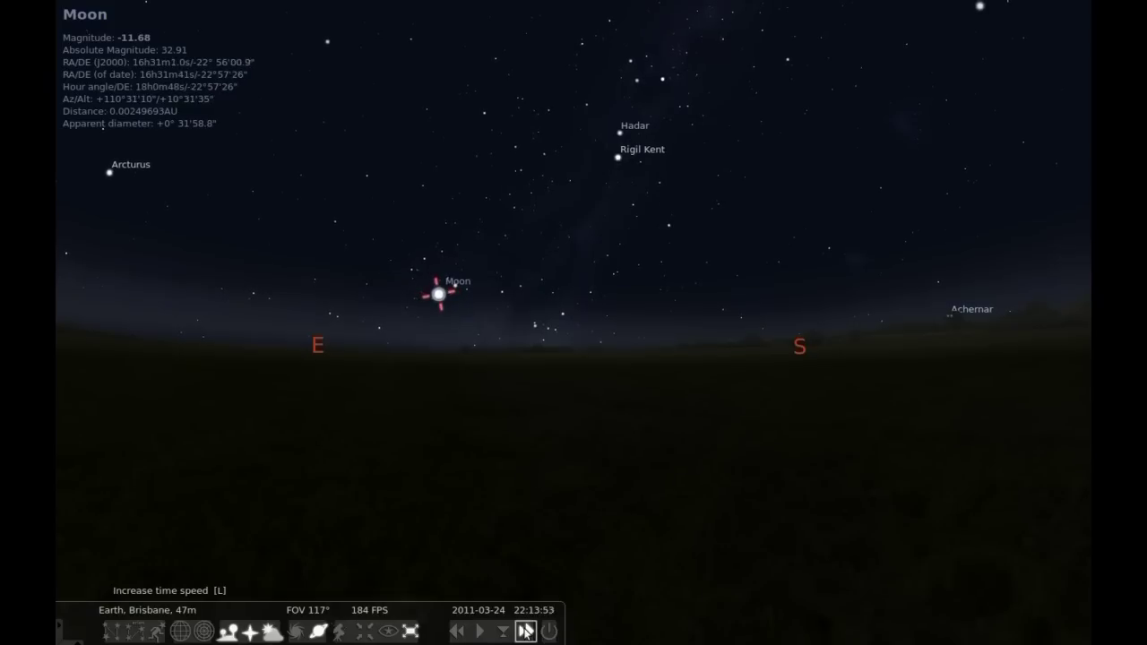
click(527, 631)
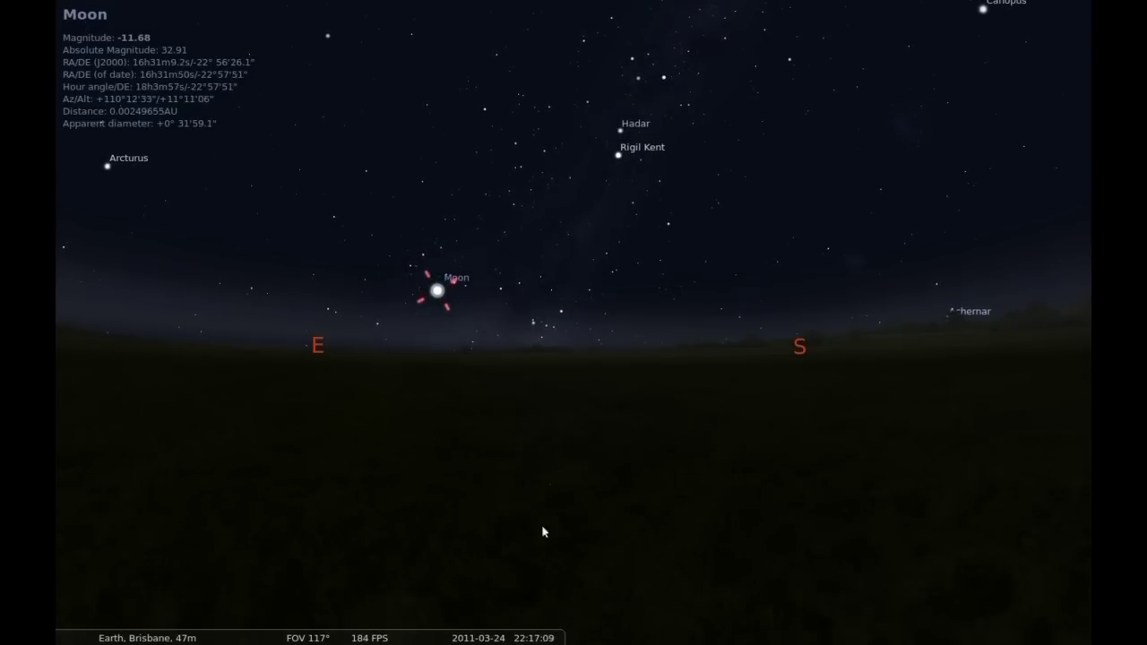
mouse_move(527, 627)
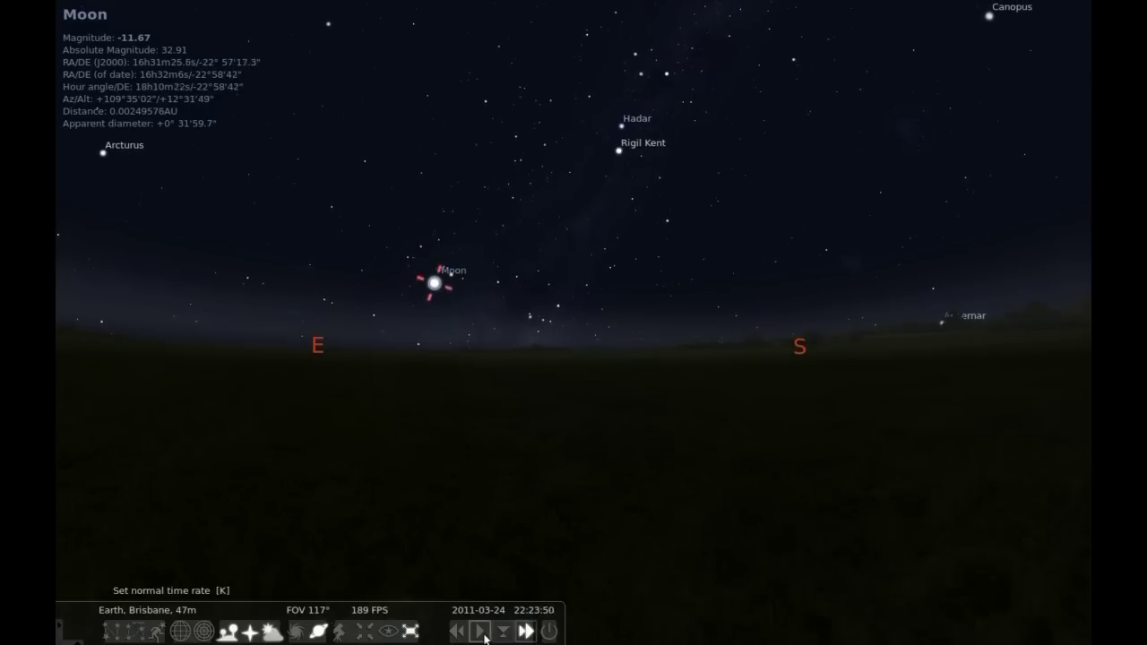
click(526, 631)
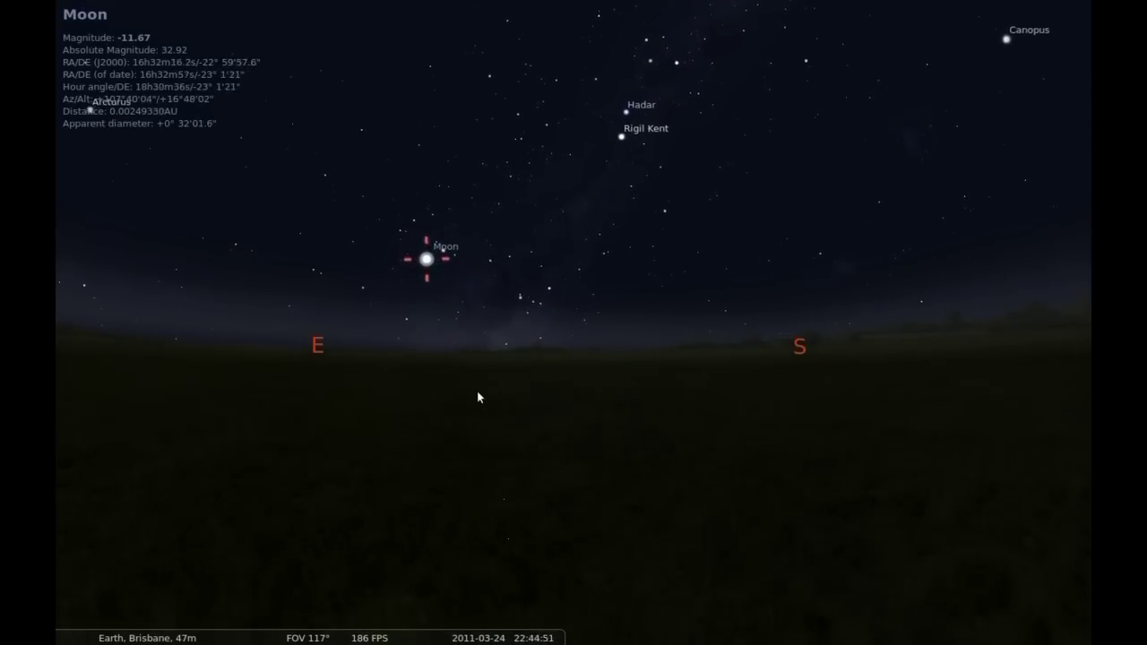
scroll(482, 401, down, 2)
mouse_move(524, 618)
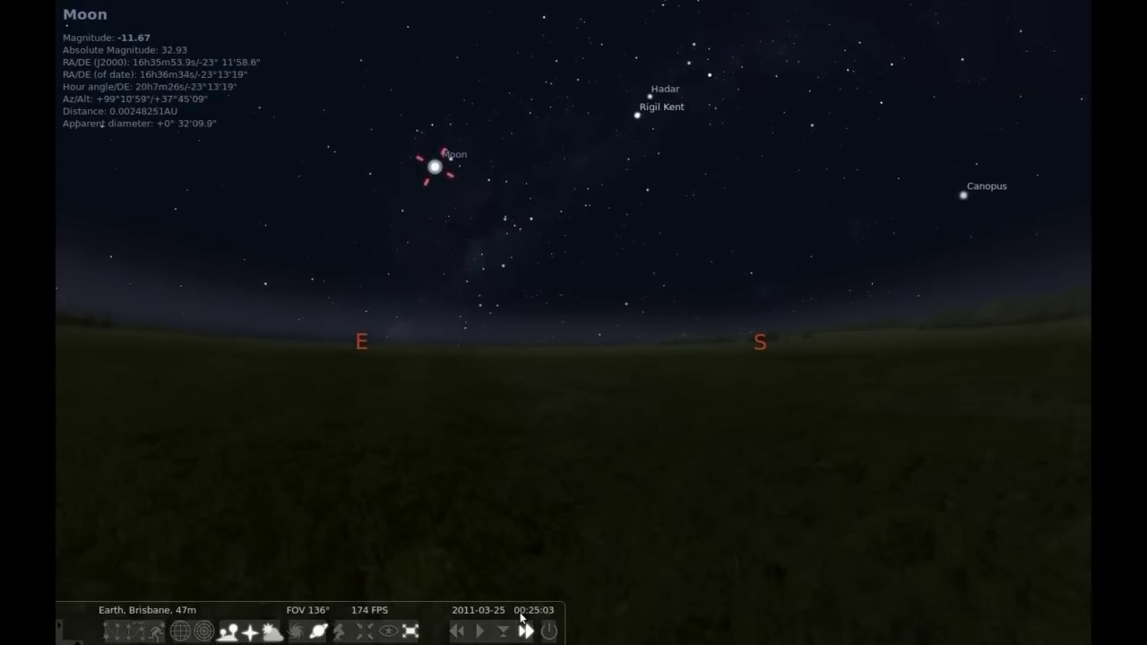
click(465, 633)
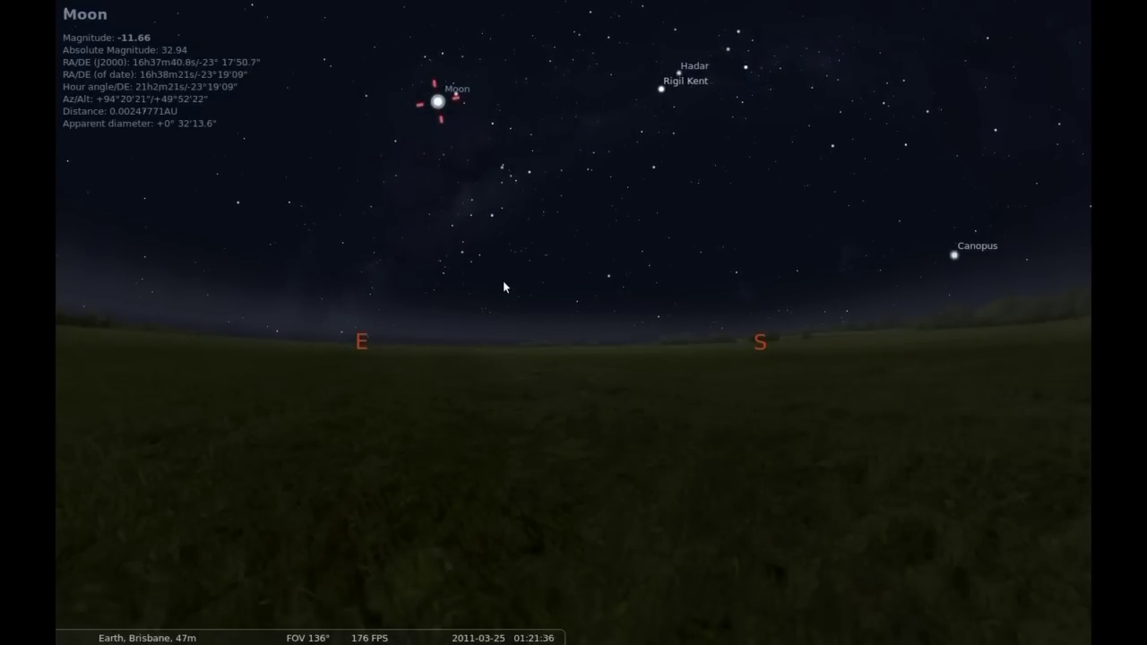
scroll(503, 281, down, 2)
scroll(503, 281, down, 2)
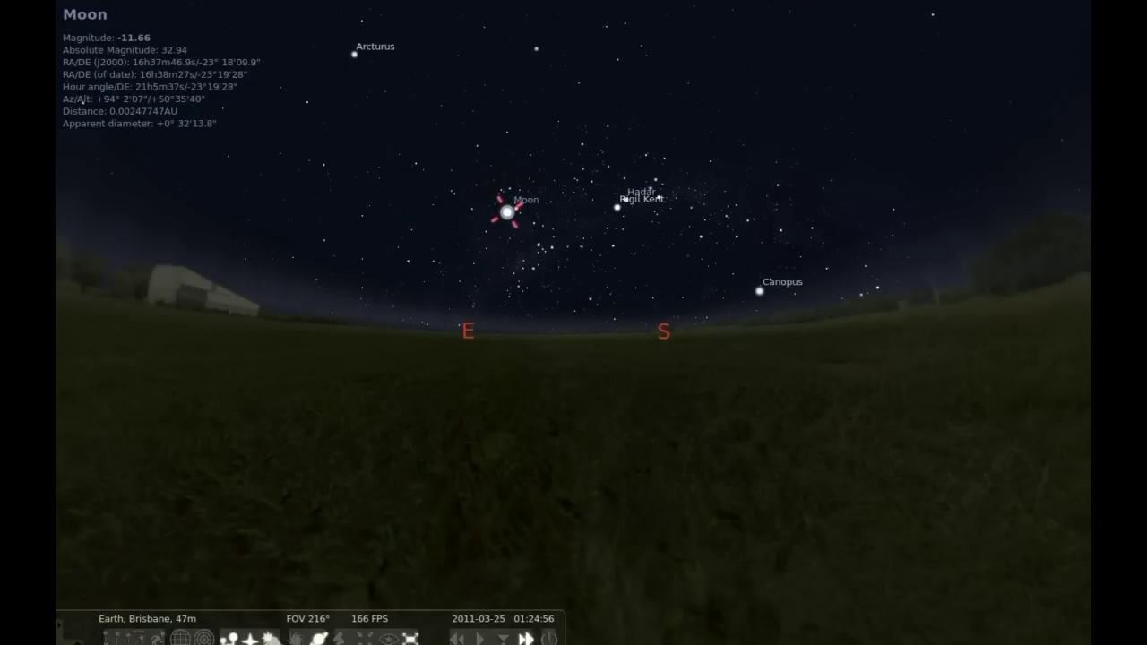
Fast-forward into daylight around 08:49 on 2011-03-25, then return to normal rate, pause and resume.
click(526, 636)
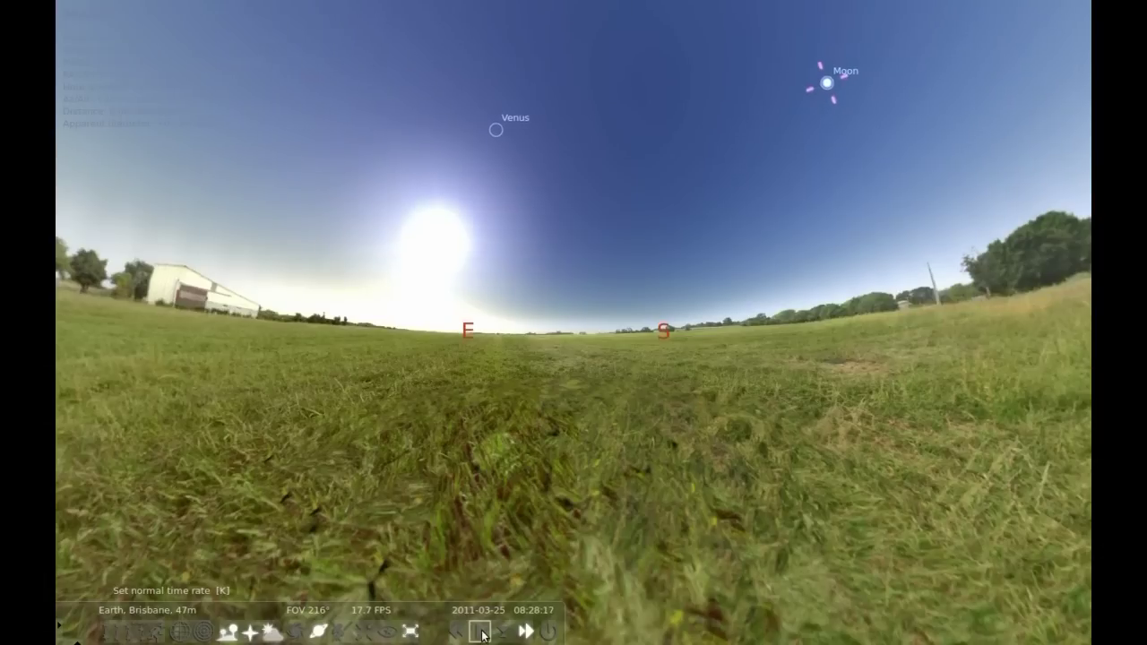
click(482, 632)
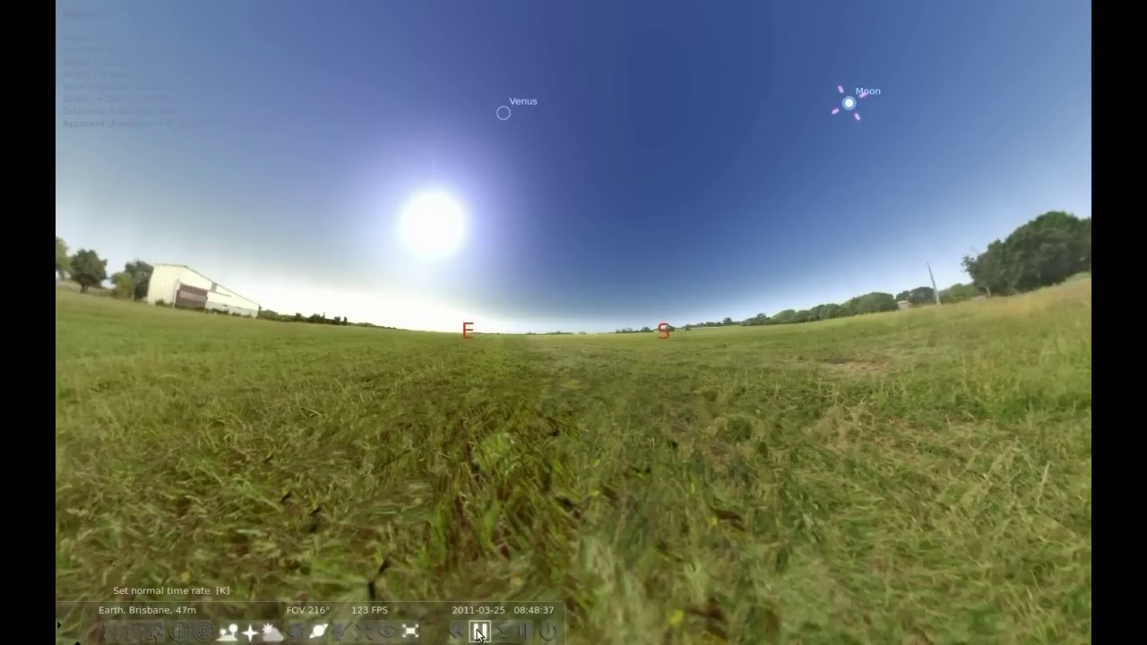
click(477, 633)
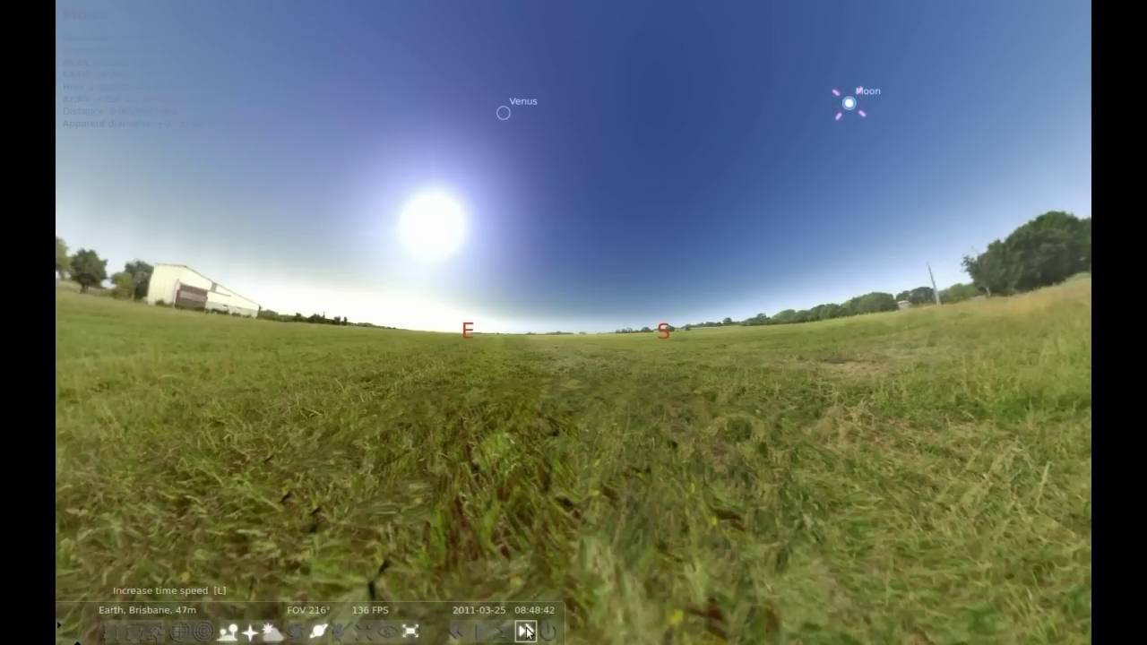
click(479, 633)
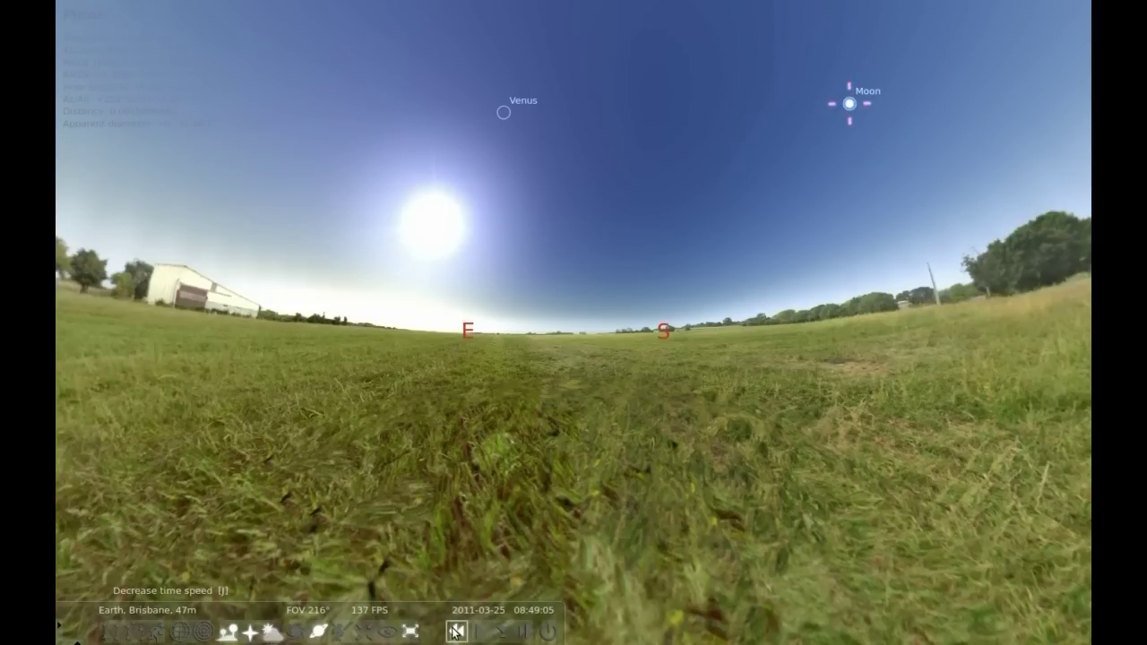
Reset the clock to the current time, then briefly run time faster before returning to normal rate.
click(524, 632)
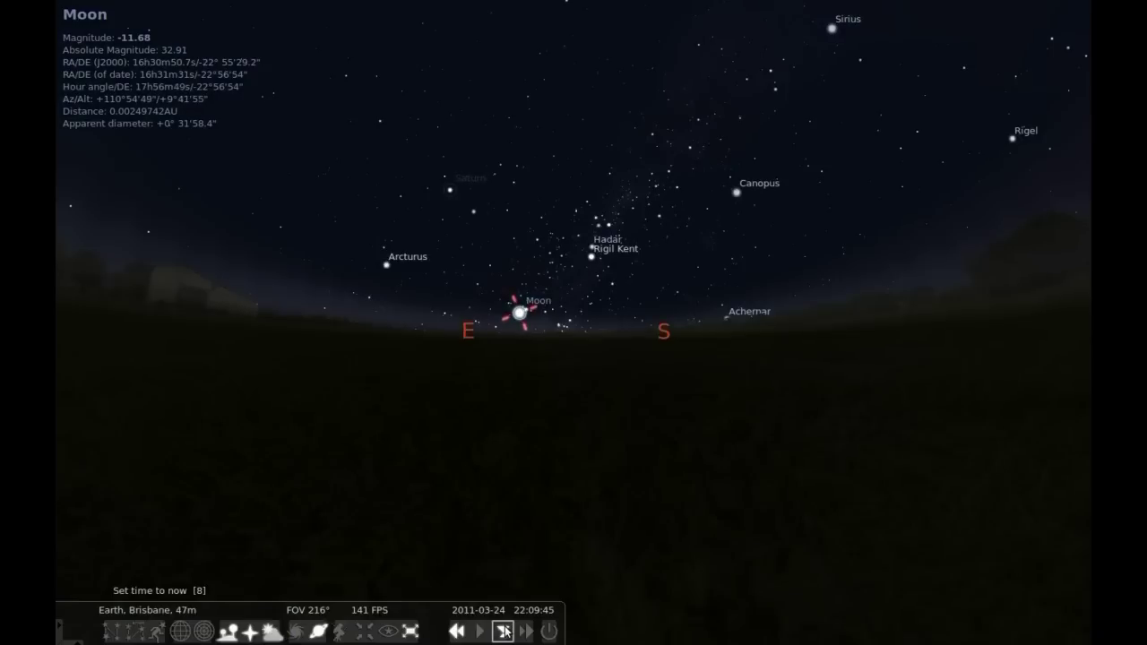
scroll(533, 332, up, 3)
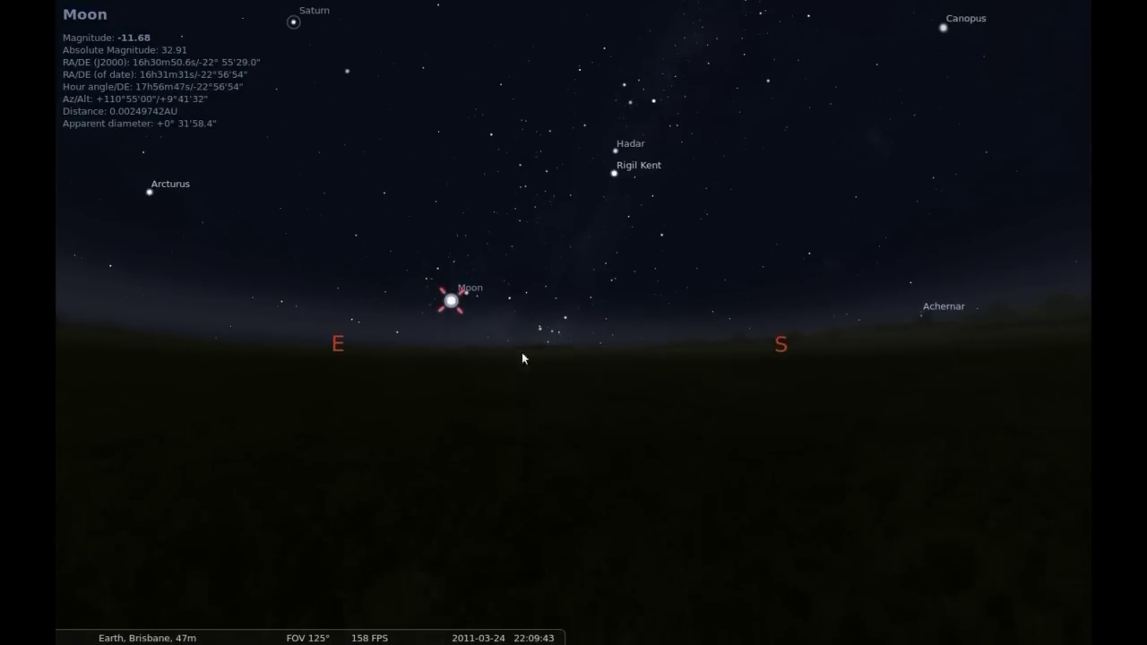
click(534, 635)
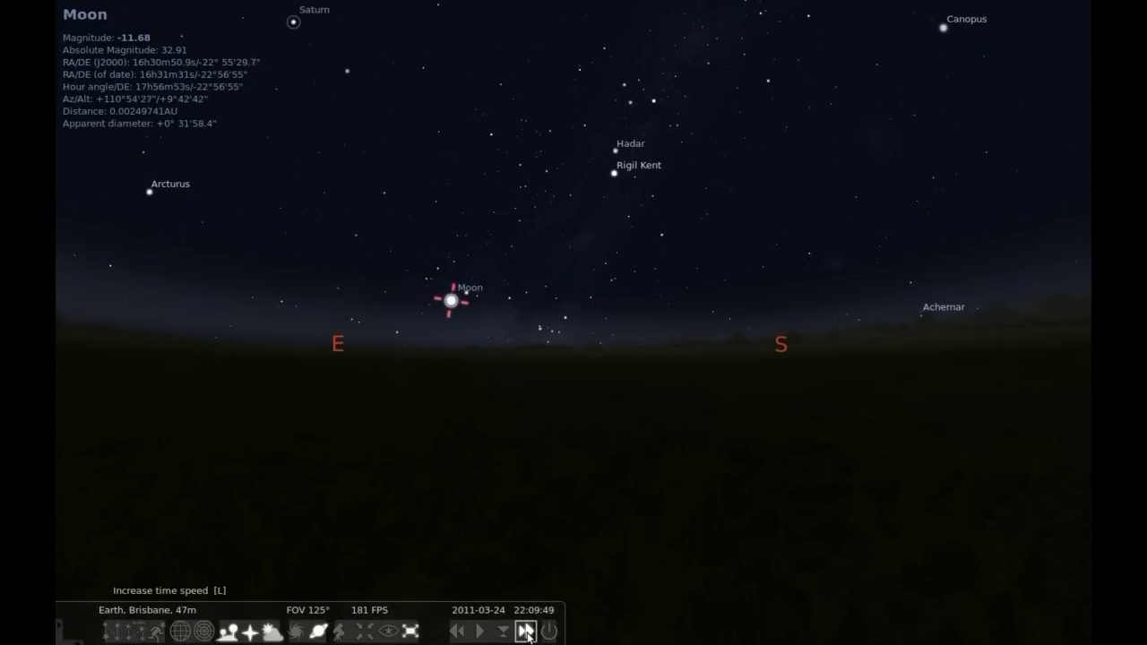
click(527, 634)
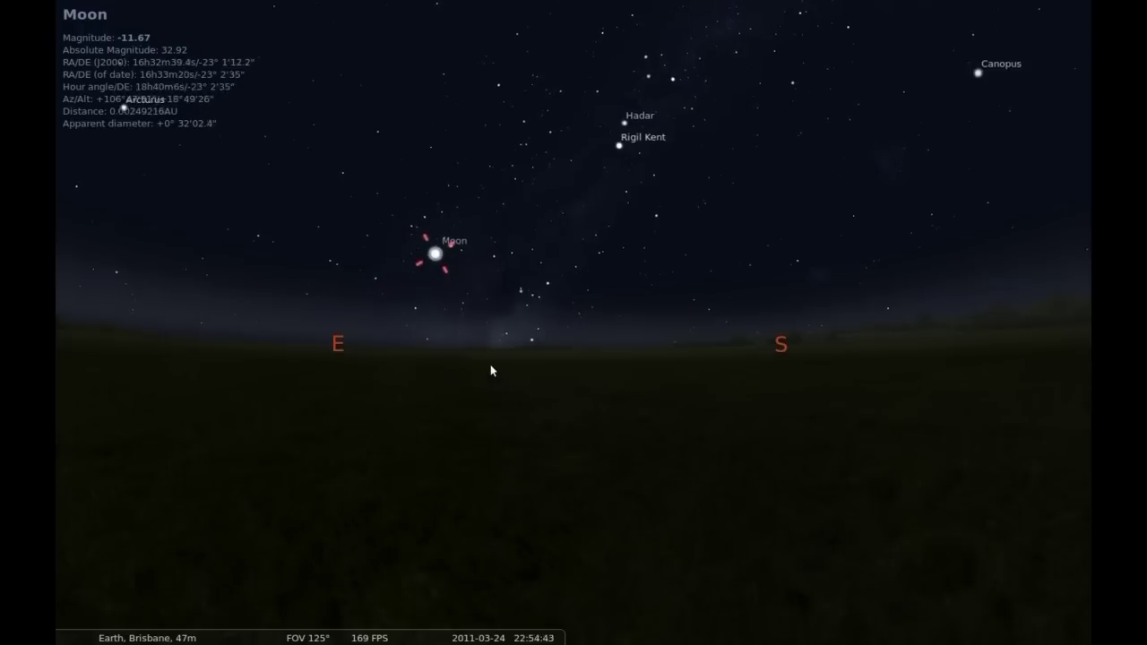
scroll(461, 359, down, 2)
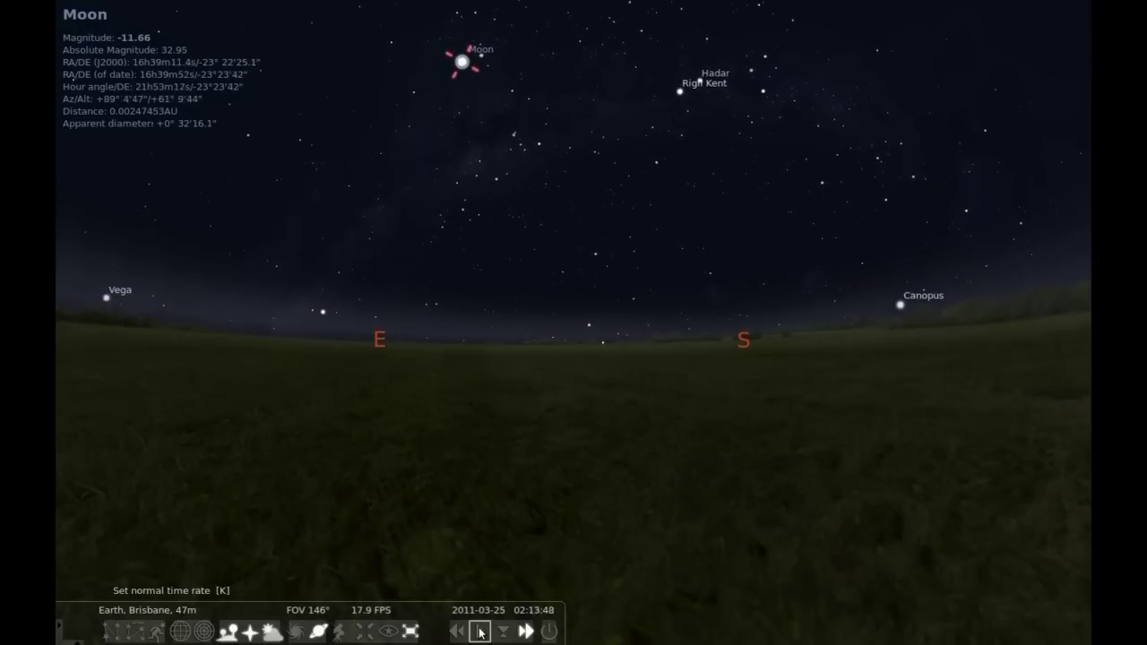
click(479, 632)
scroll(530, 389, down, 3)
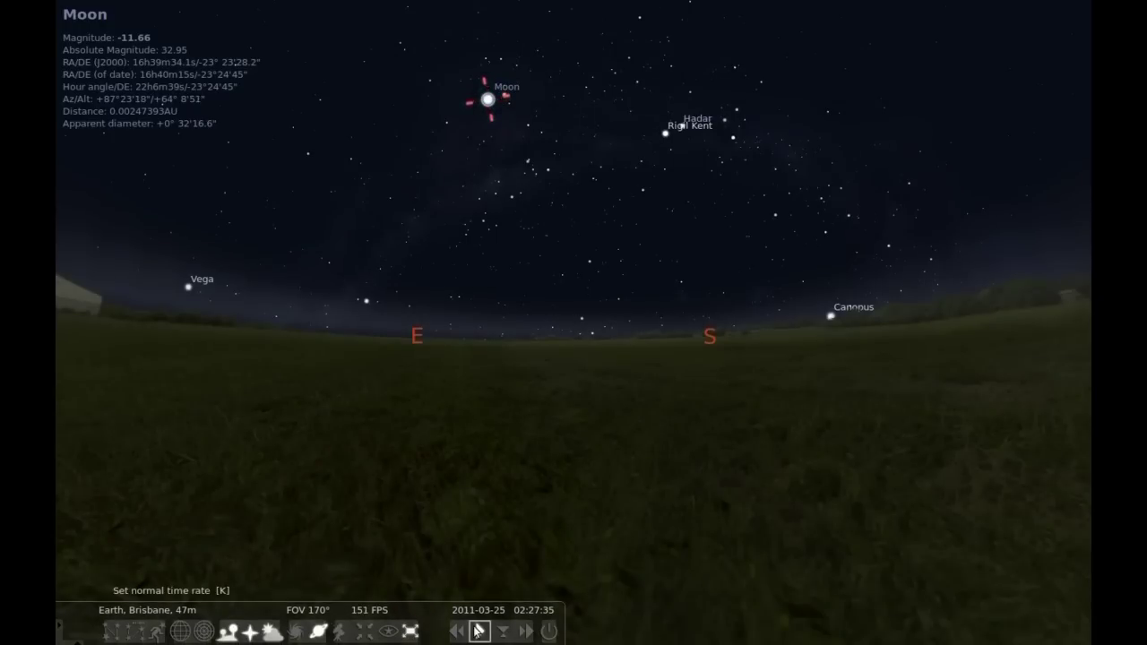
Alternate faster time rates with normal rate until about 05:19, with dawn glowing below Venus and Mars.
click(526, 632)
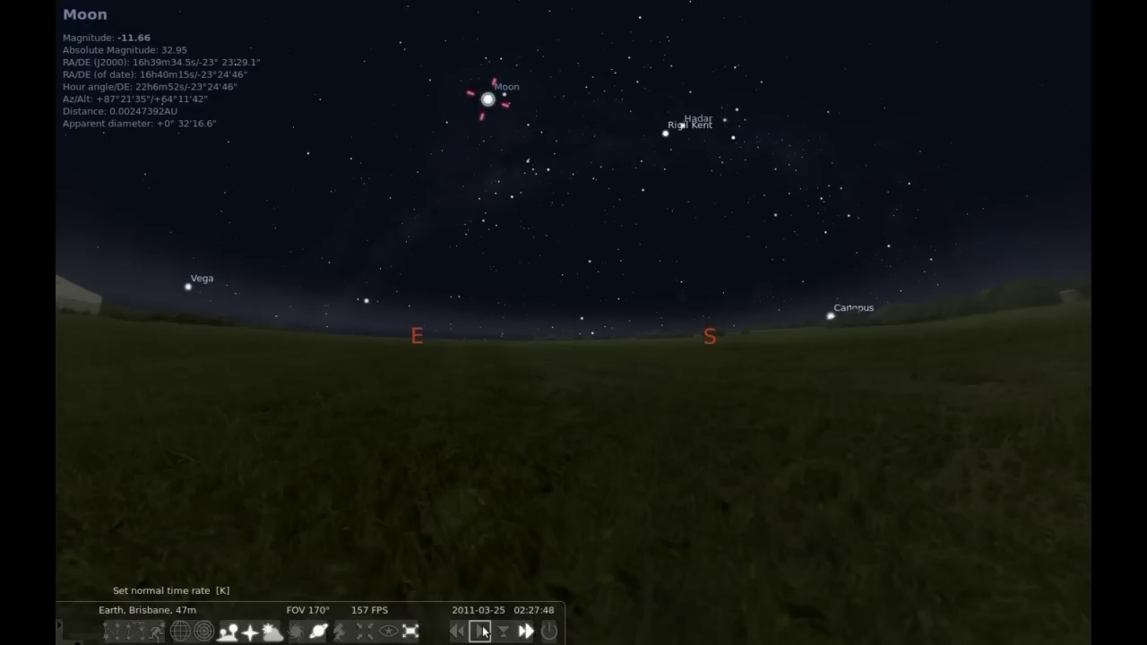
click(525, 632)
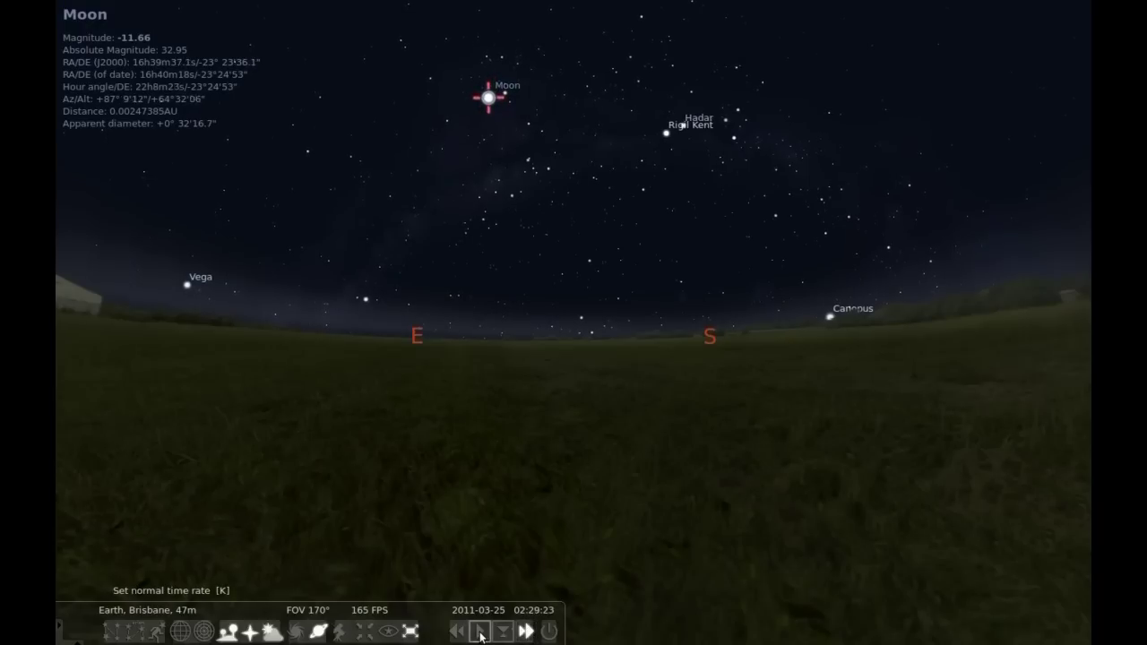
click(527, 631)
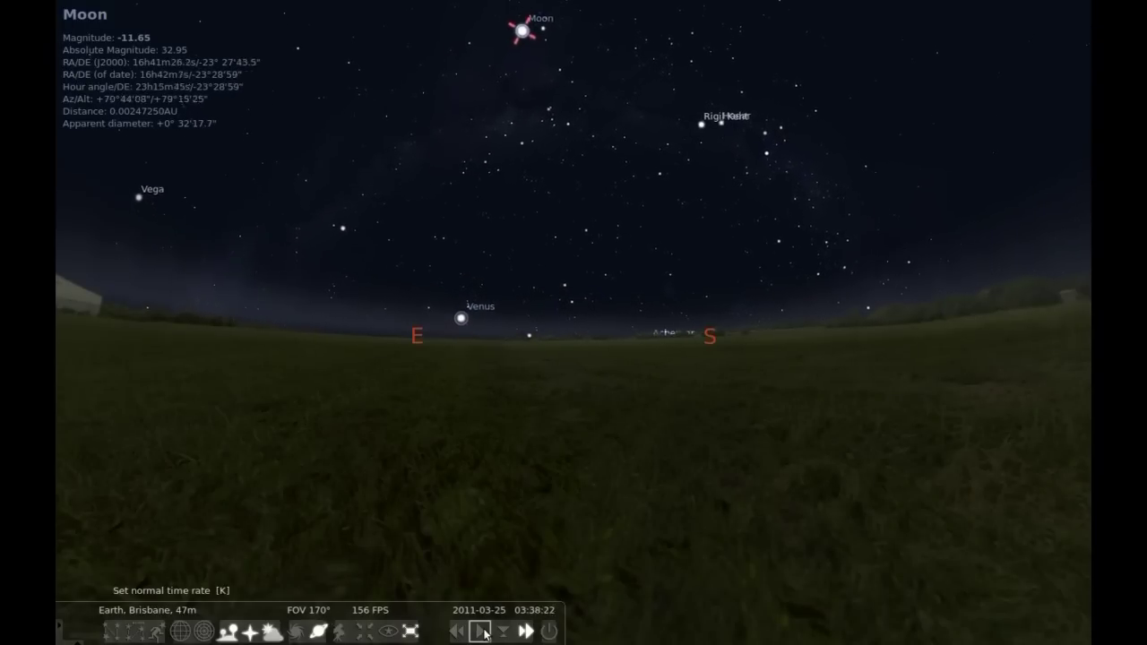
click(484, 634)
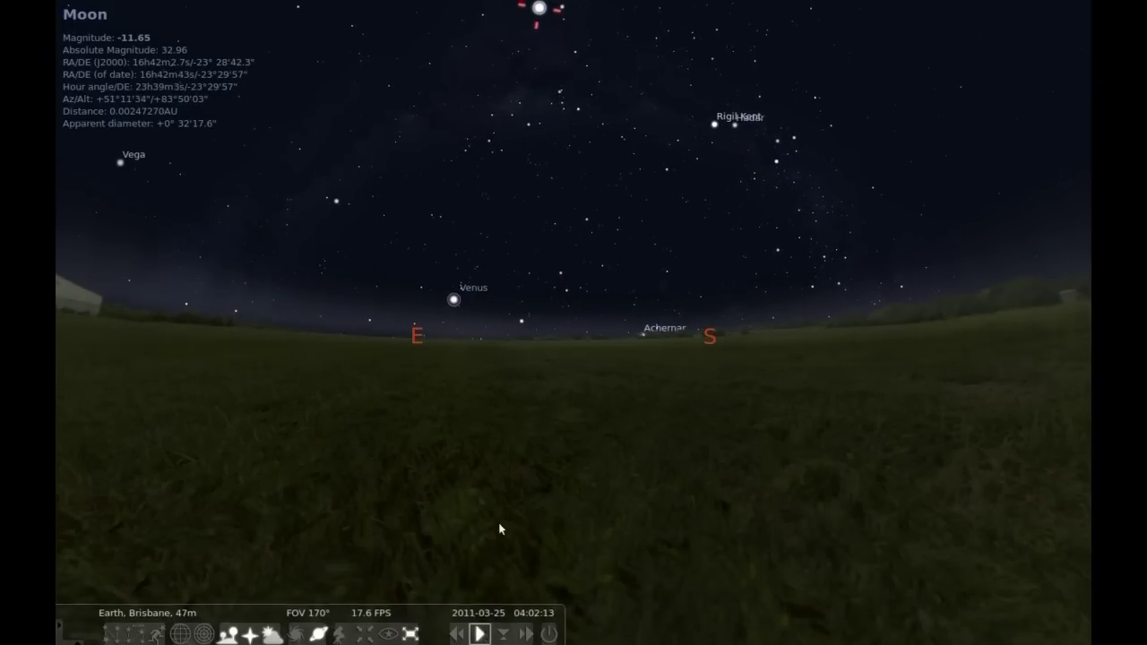
scroll(494, 380, down, 2)
mouse_move(484, 631)
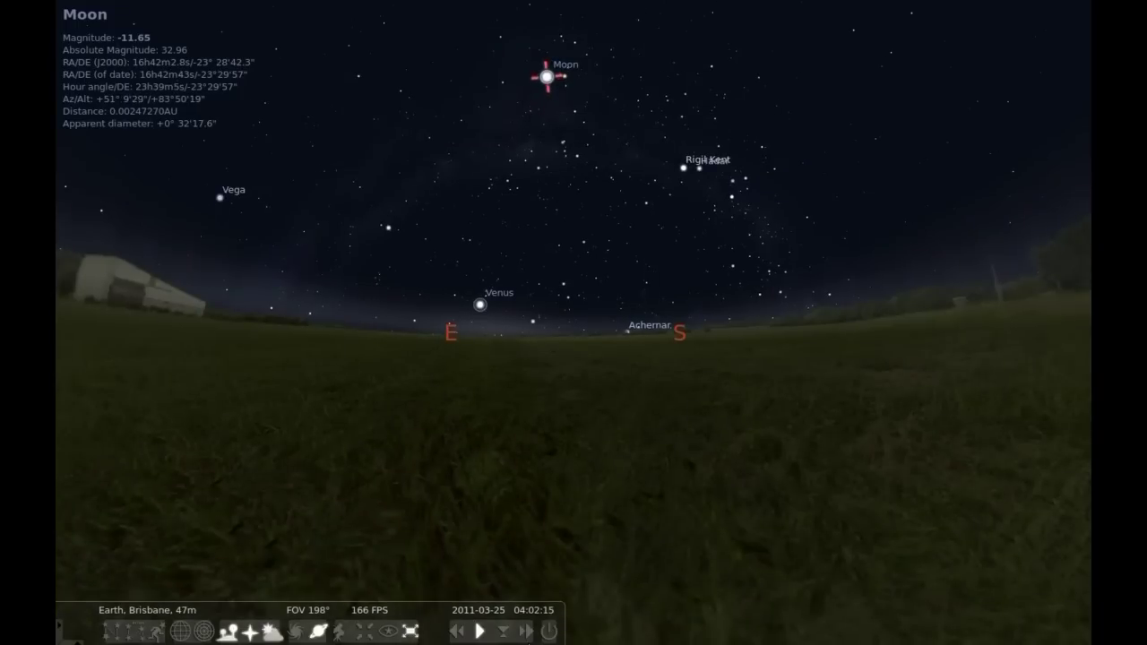
click(523, 632)
click(523, 632)
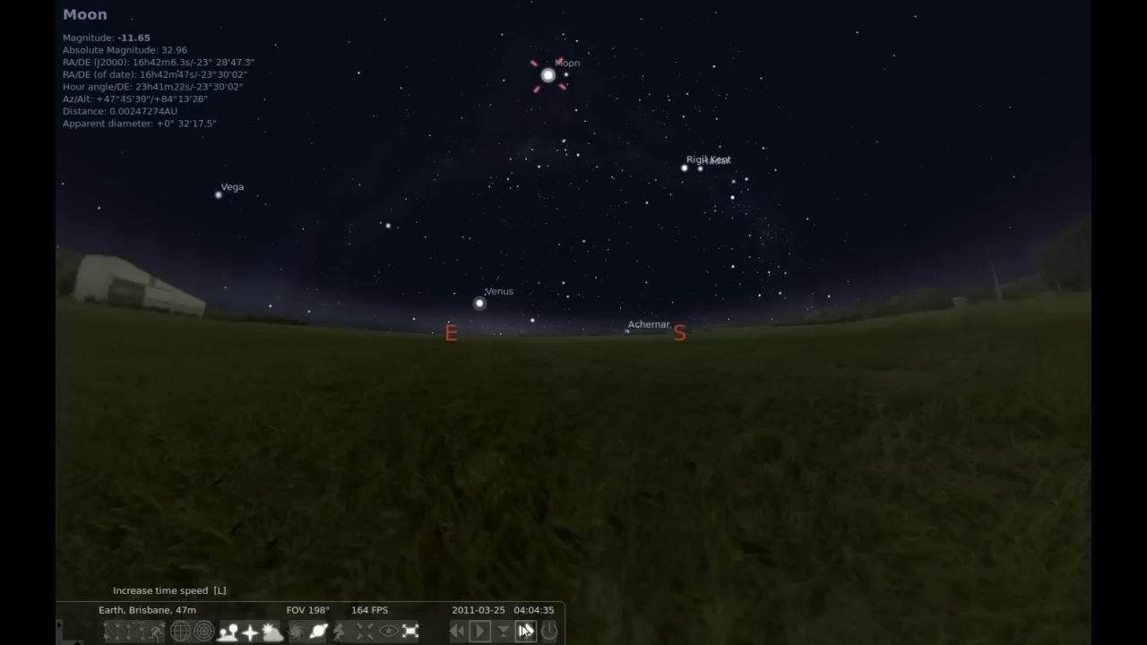
click(523, 631)
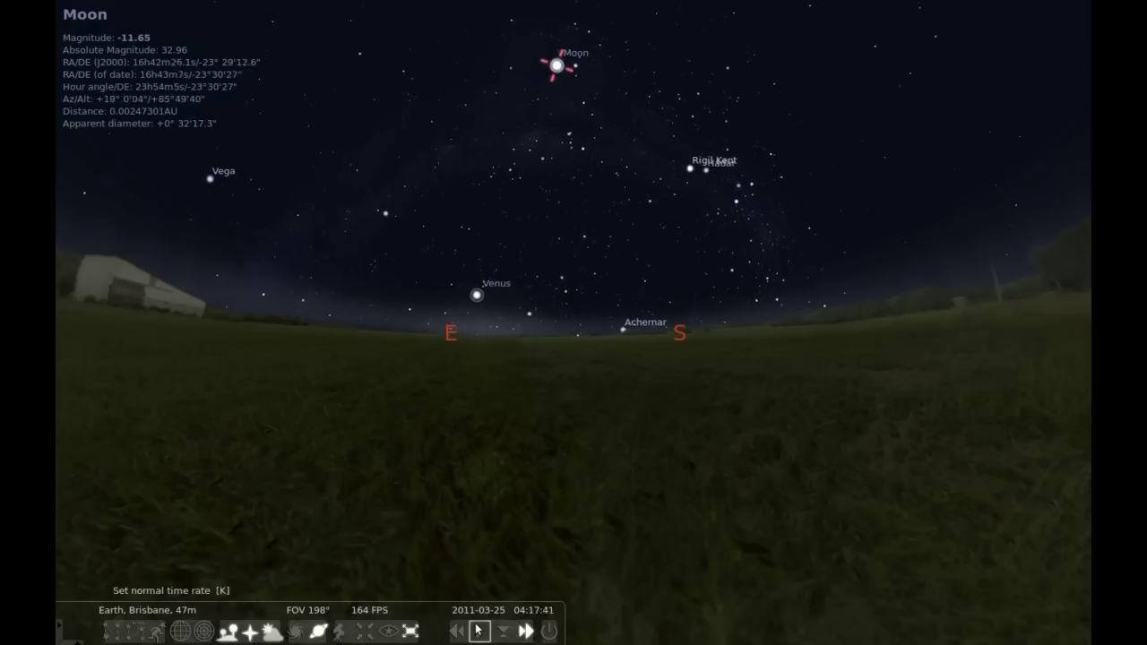
click(478, 632)
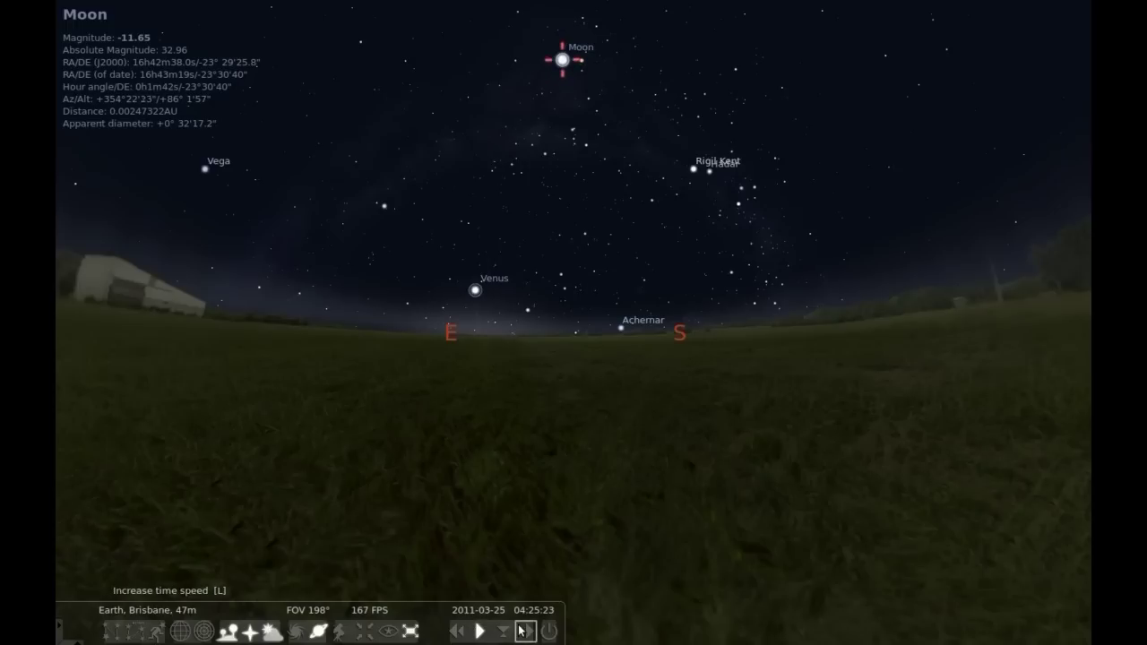
click(527, 632)
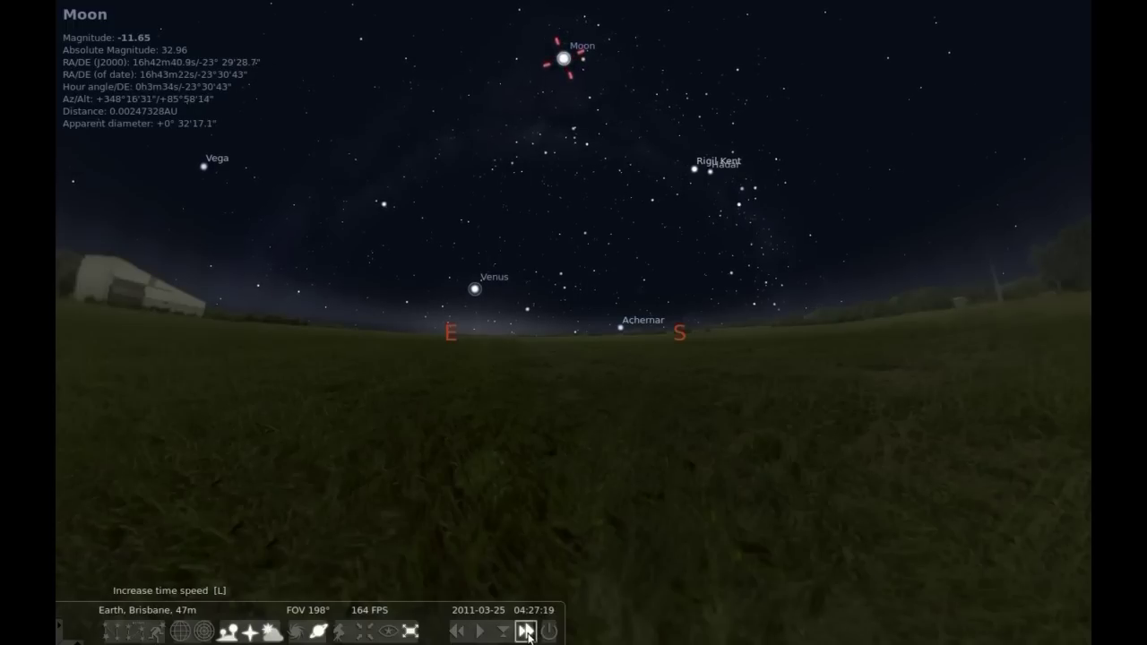
click(527, 631)
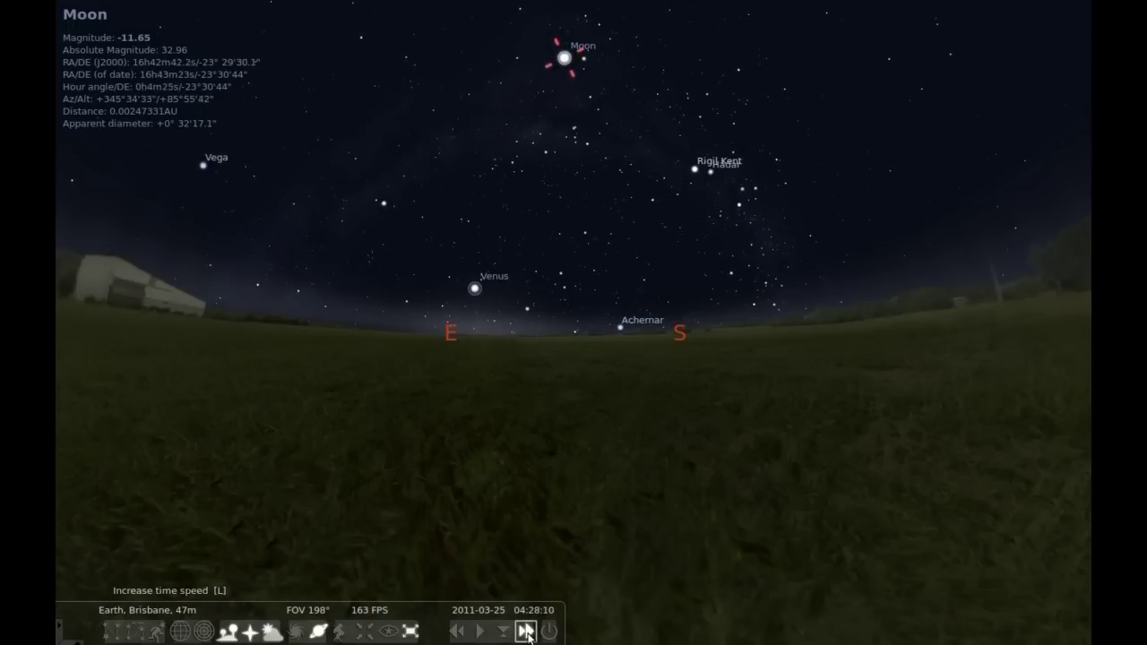
click(481, 632)
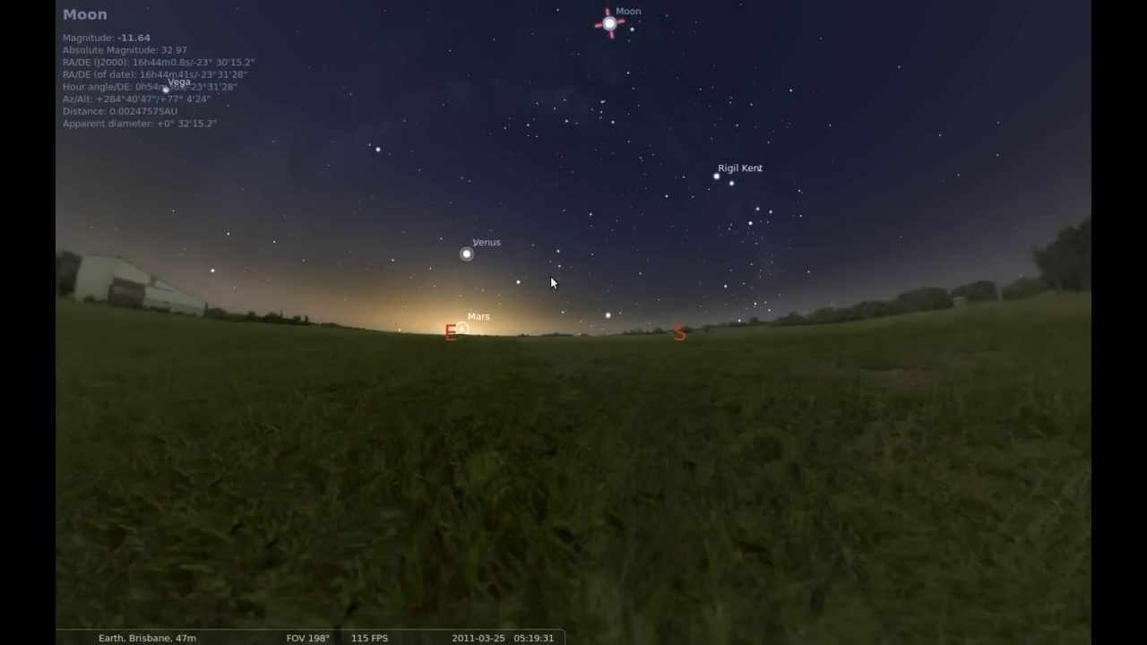
scroll(529, 277, down, 3)
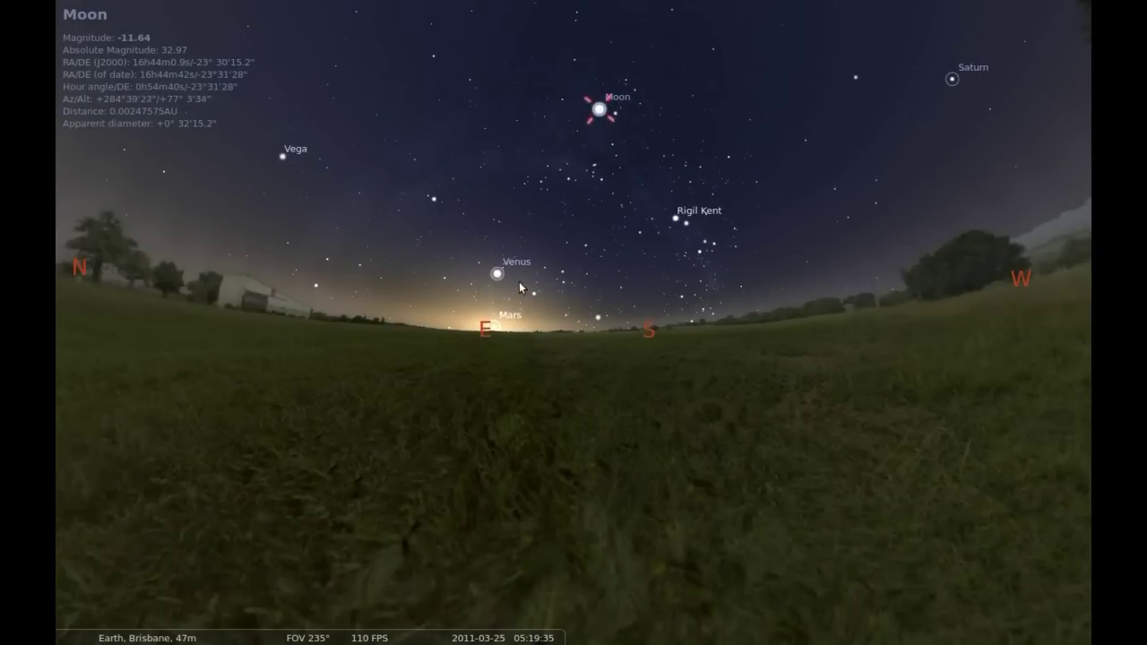
Fast-forward time until the Sun rises in the east at about 06:12, then stop.
scroll(545, 288, up, 3)
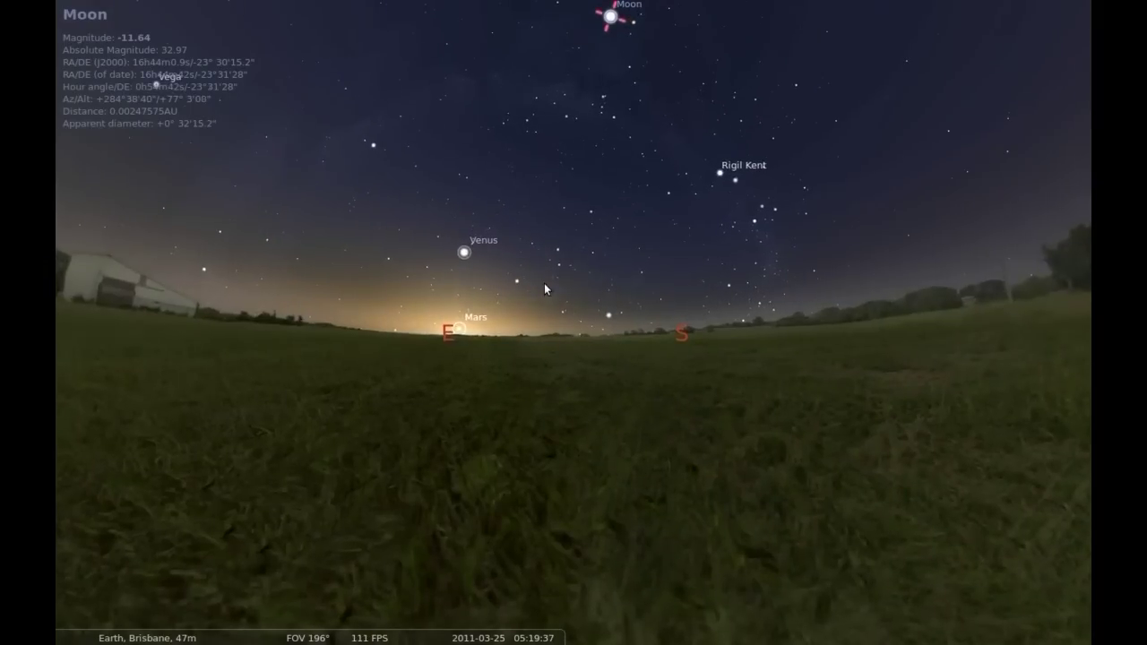
scroll(562, 222, down, 2)
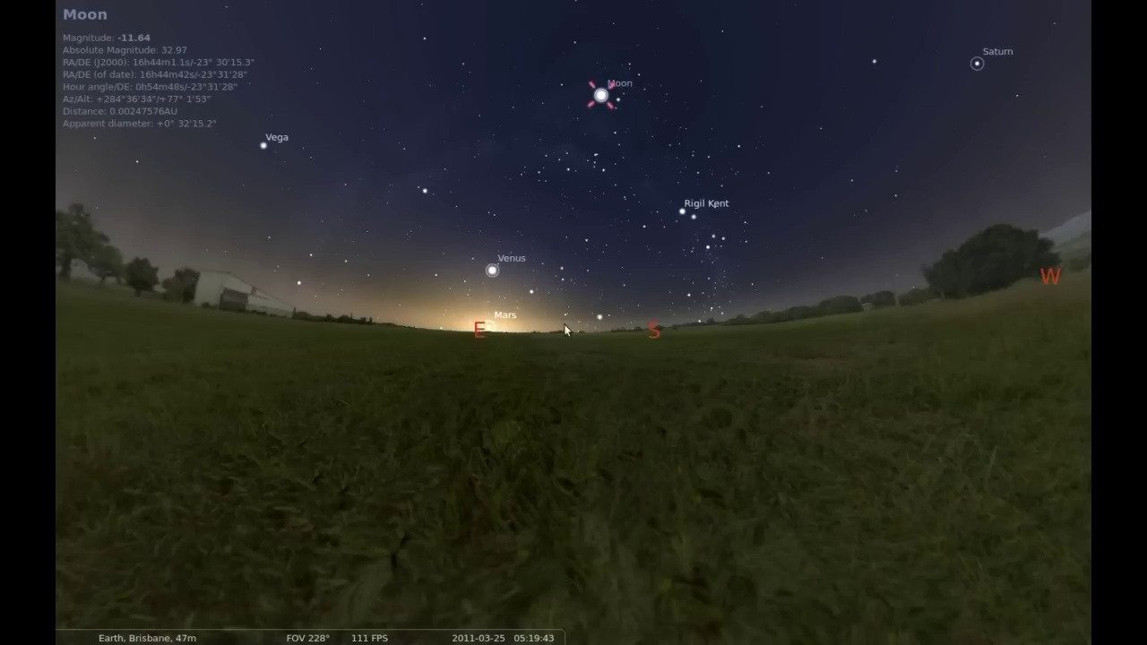
scroll(493, 333, up, 3)
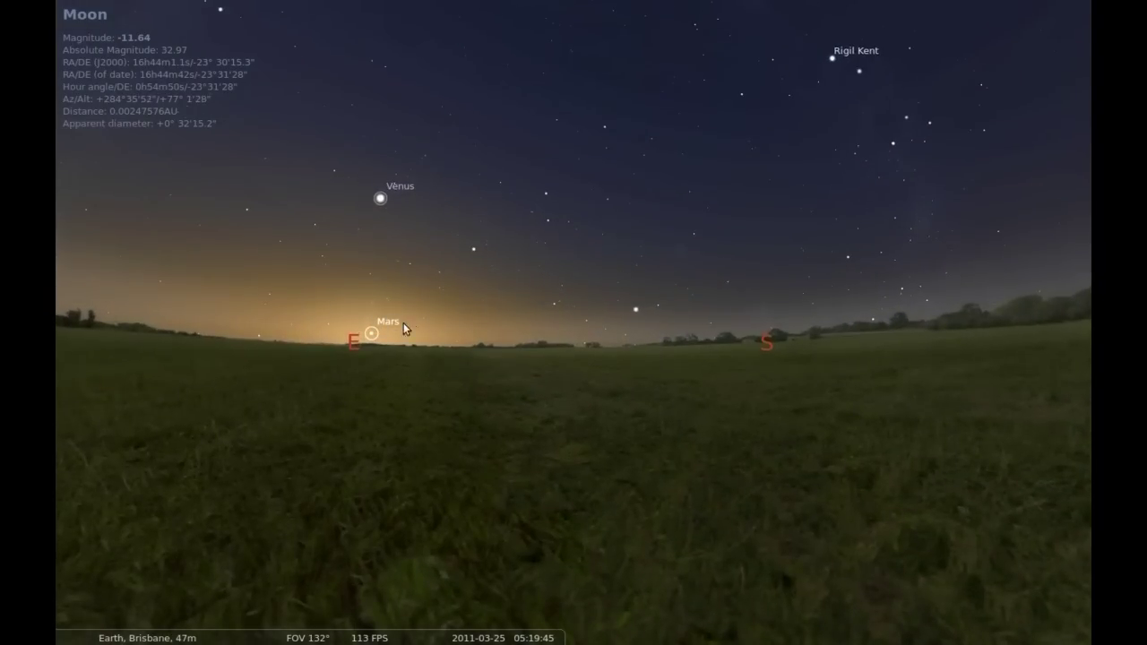
scroll(403, 328, down, 3)
click(526, 632)
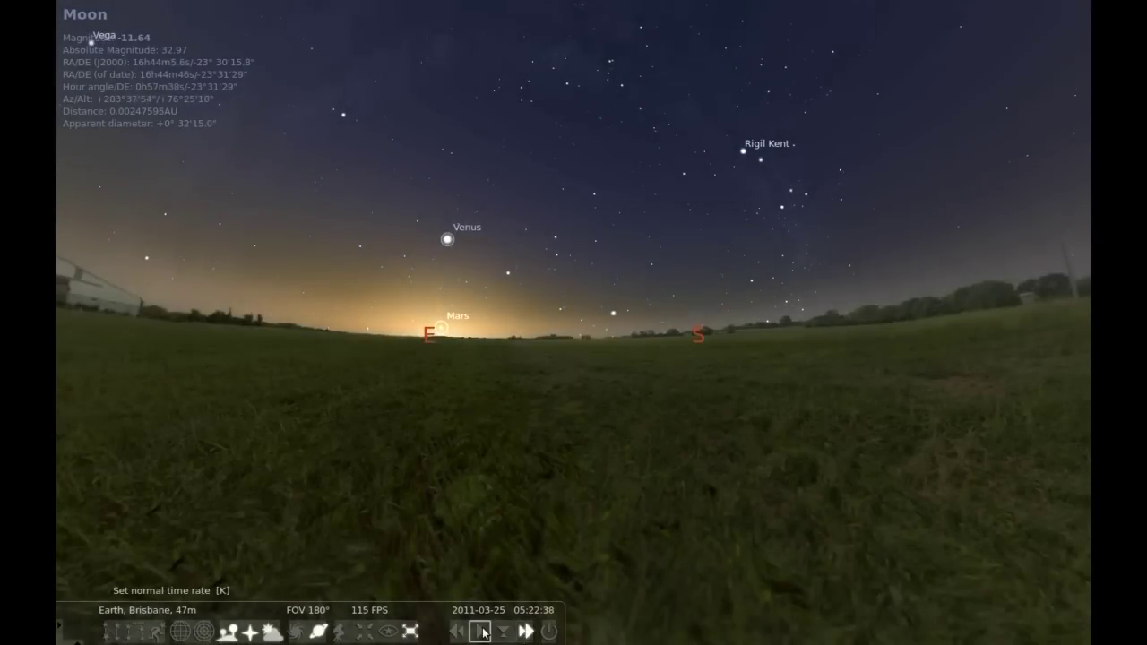
click(526, 632)
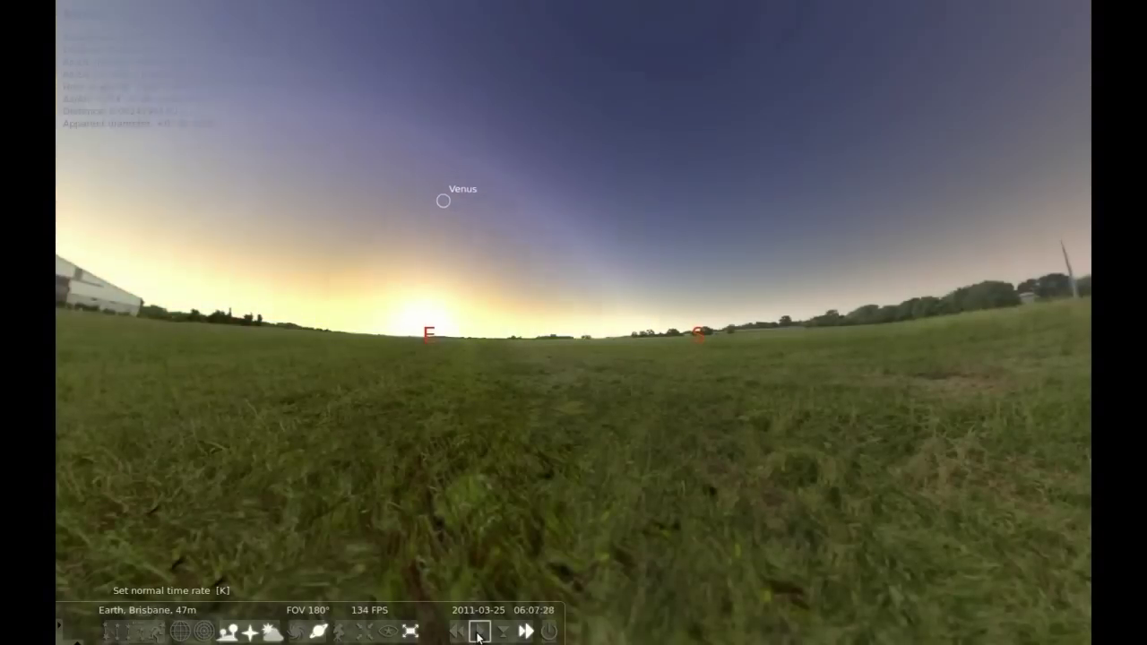
click(477, 635)
Switch the red night-vision view on and then off again.
scroll(436, 272, up, 3)
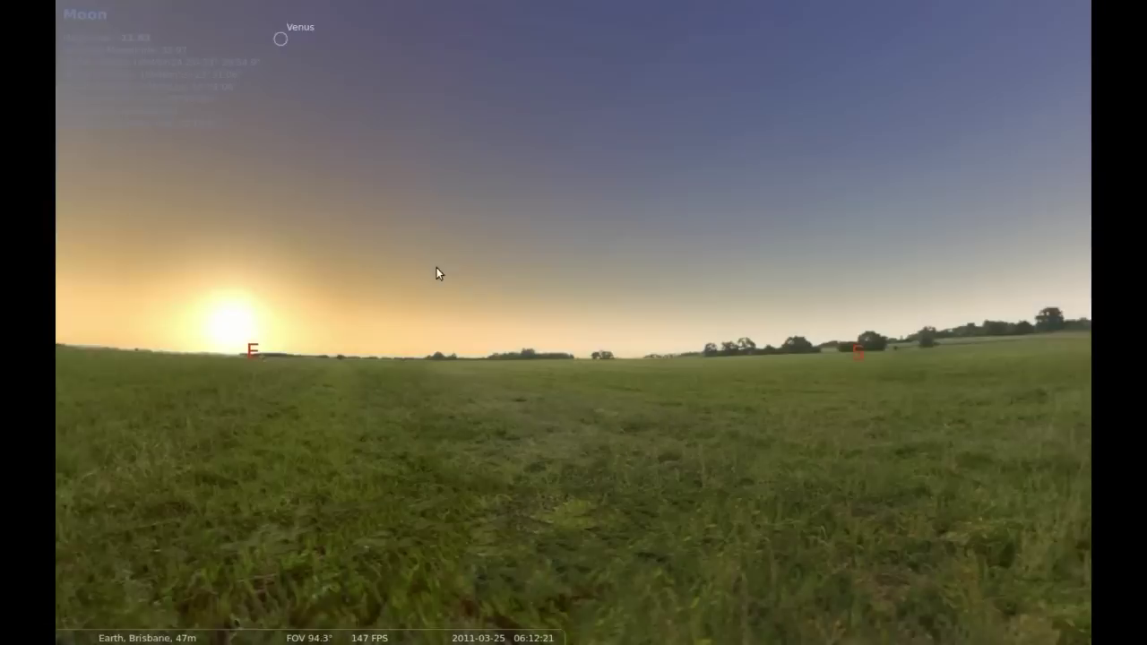
scroll(358, 304, down, 3)
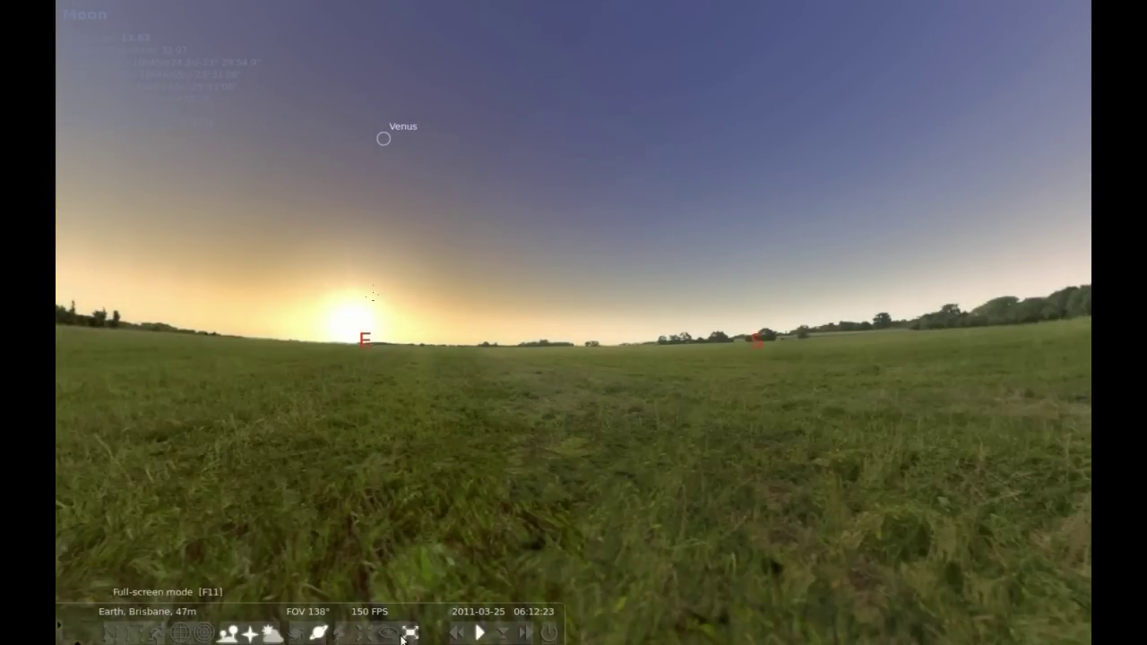
click(387, 633)
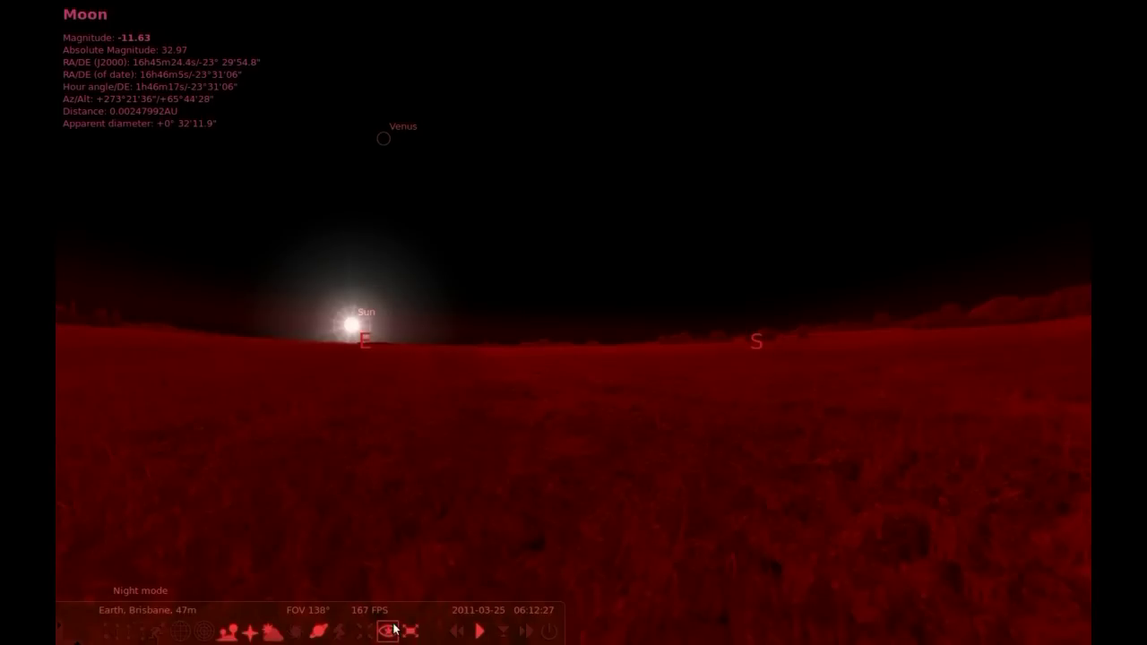
click(387, 633)
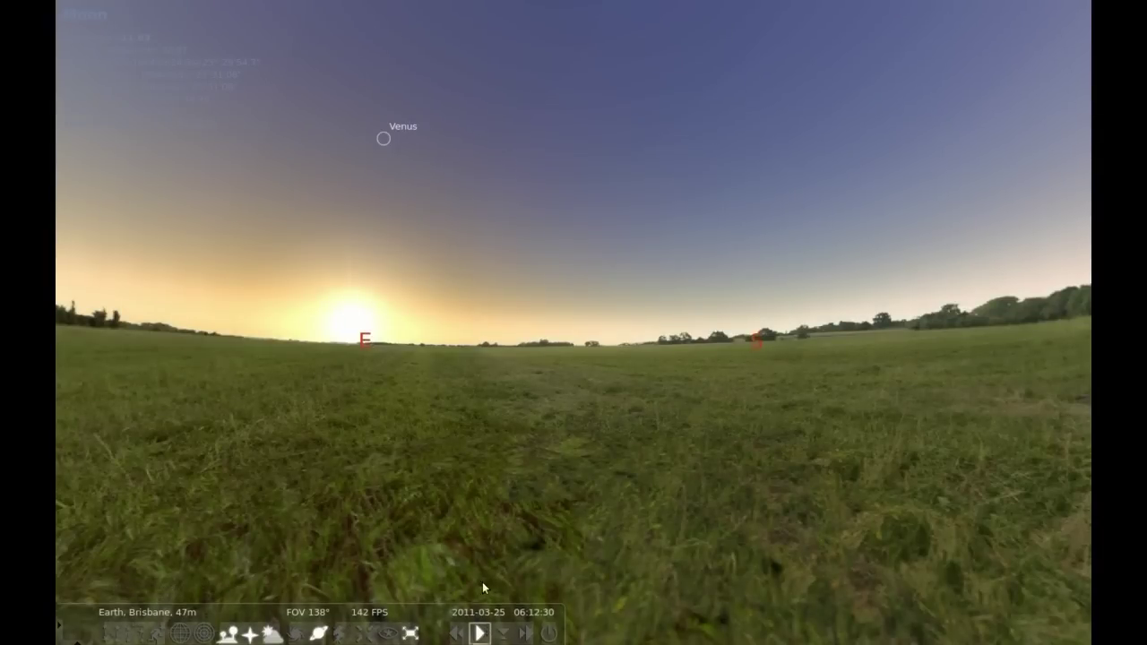
Switch to Firefox and show the stellarium.org home page with its download links.
key(alt+Tab)
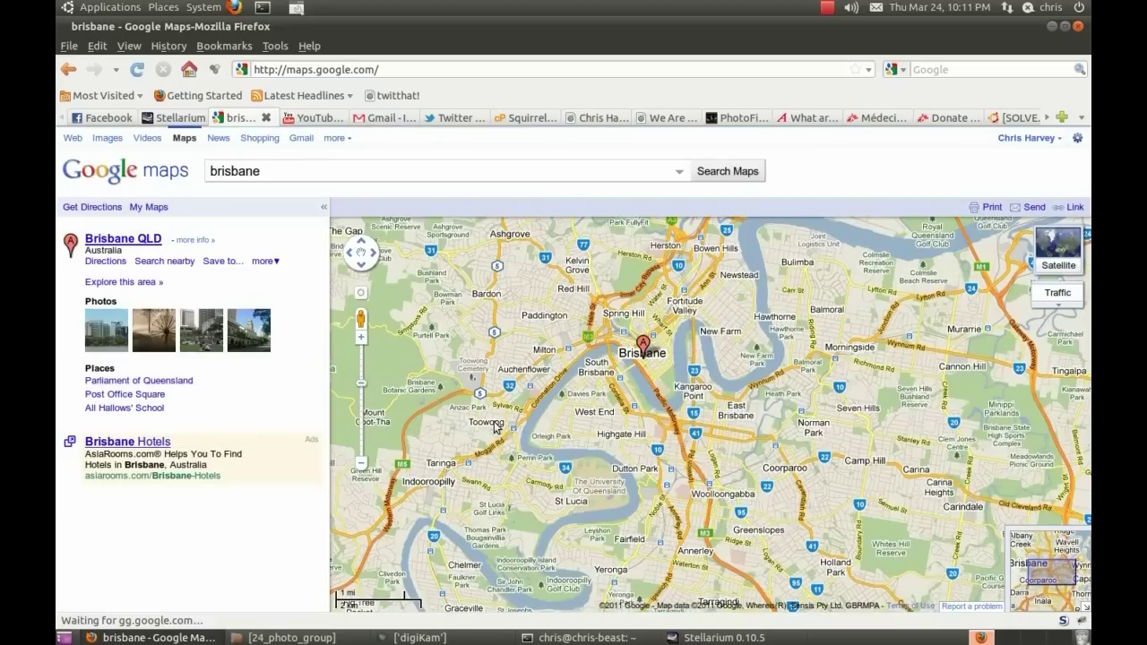
click(179, 118)
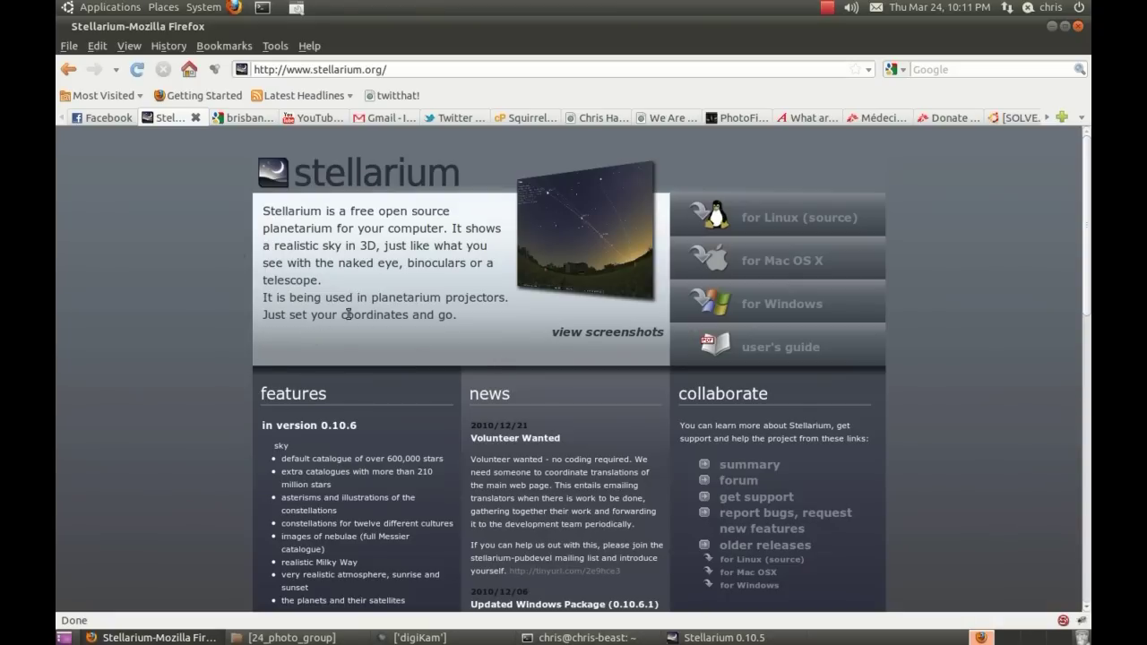
click(827, 8)
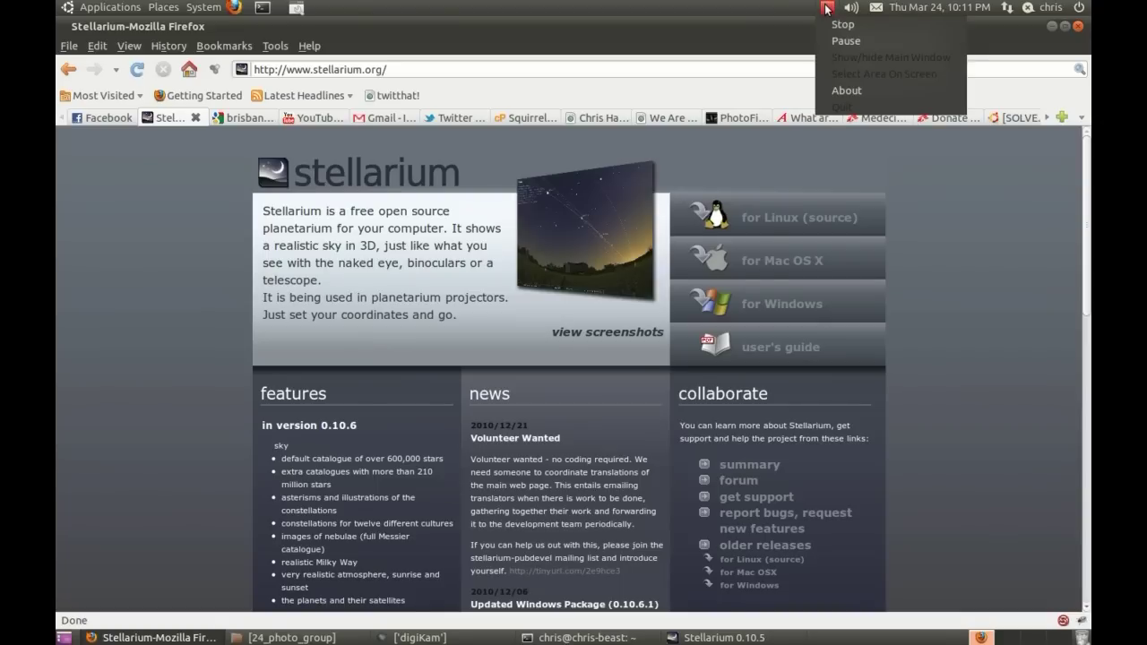